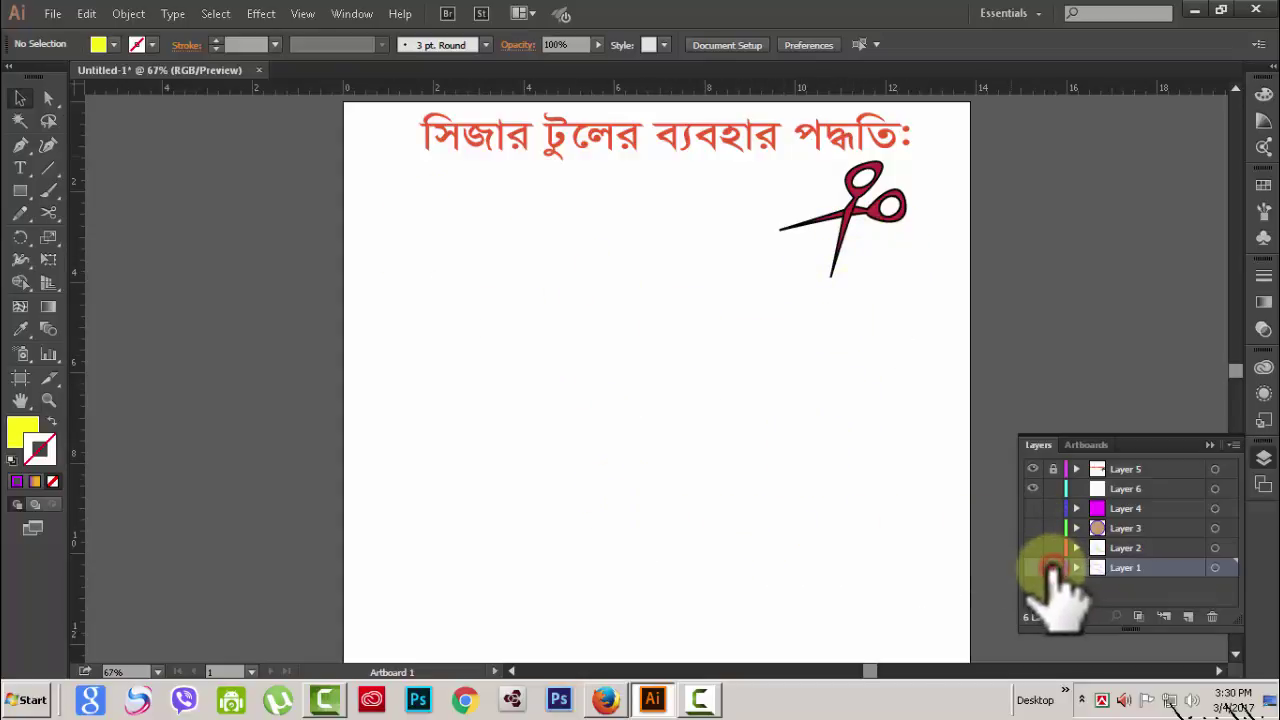
Show Layer 1, set the toolbar to one column, and float the Eraser/Scissors/Knife group
click(1032, 567)
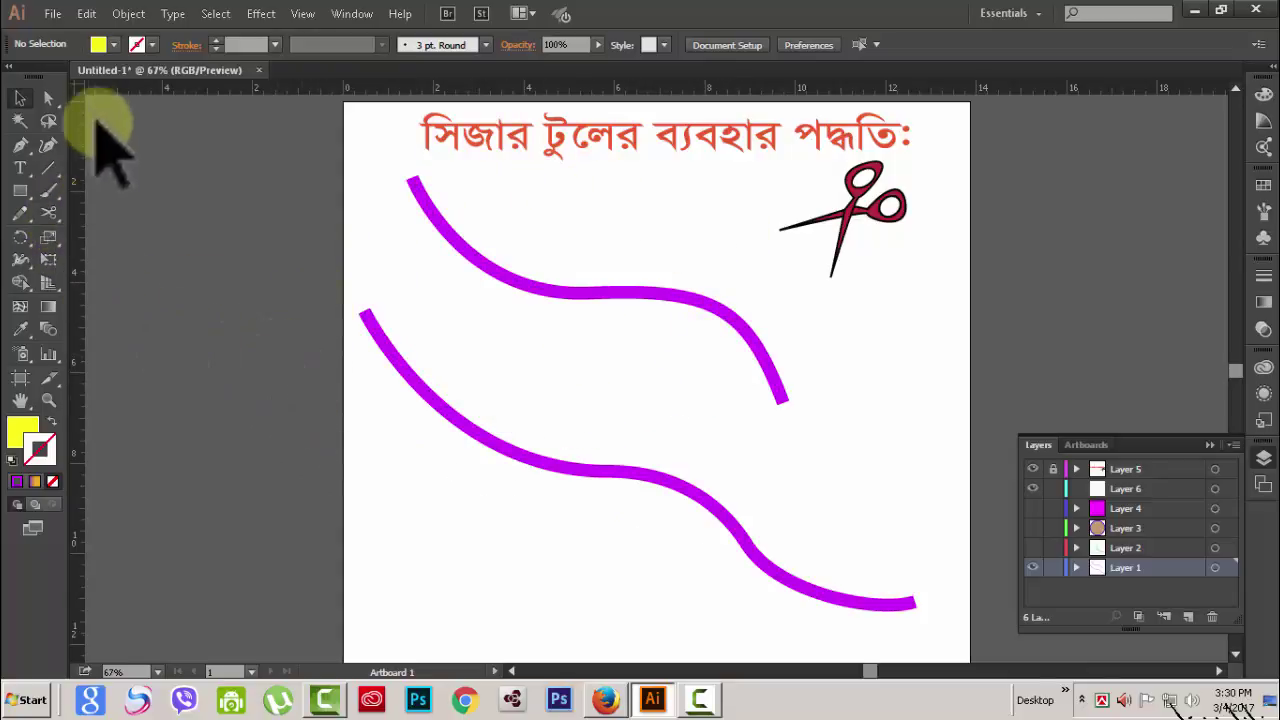
click(14, 68)
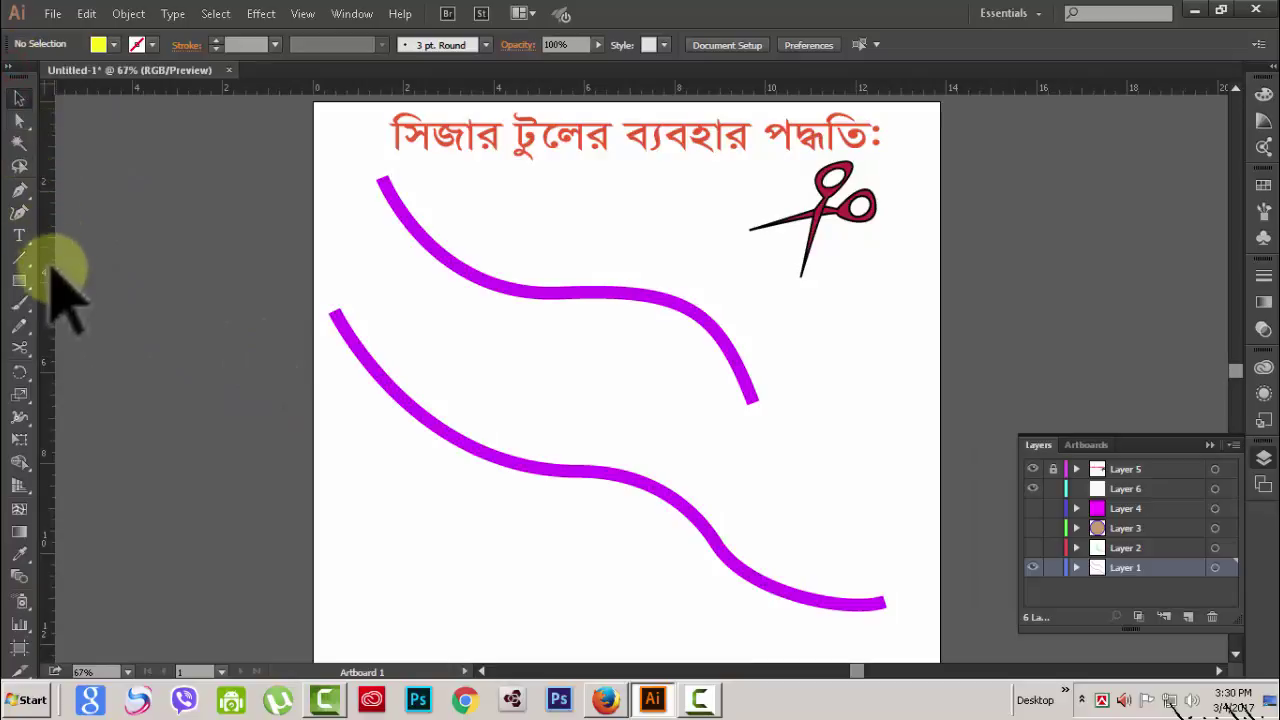
drag(24, 357, 98, 351)
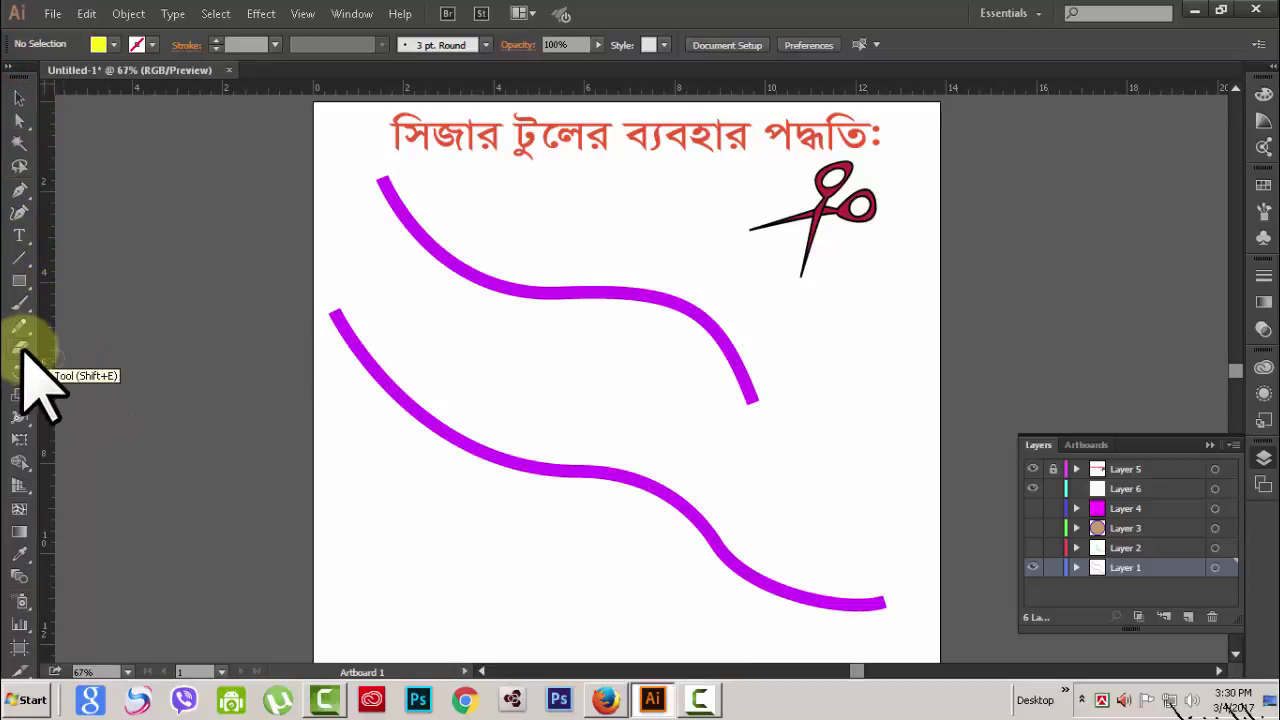
mouse_move(24, 357)
mouse_down()
mouse_move(106, 352)
mouse_move(198, 381)
mouse_up()
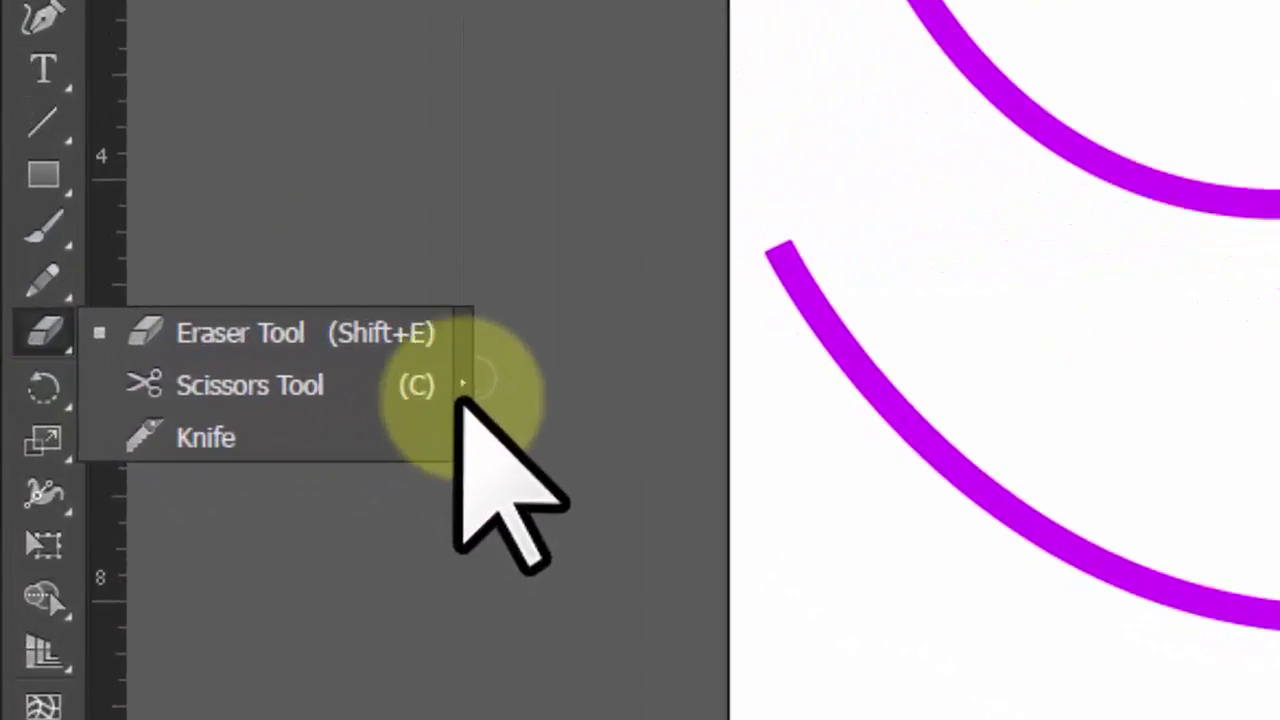
drag(462, 378, 457, 371)
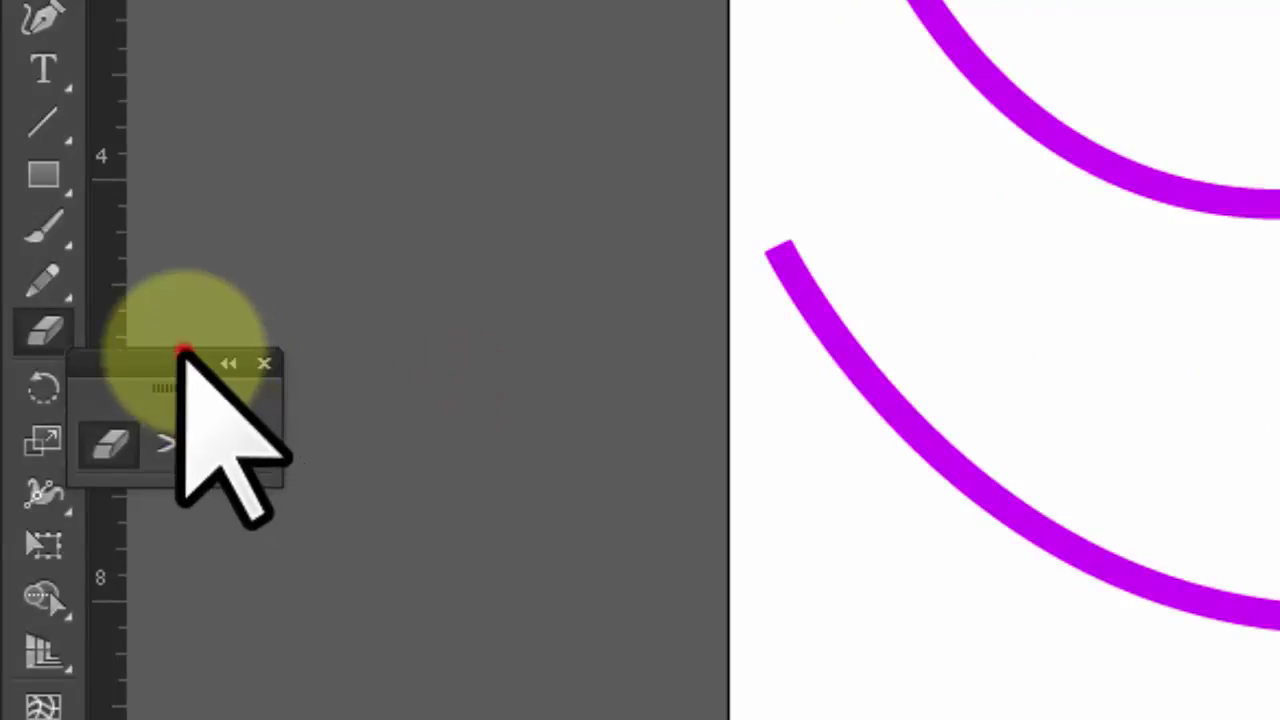
drag(186, 357, 402, 2)
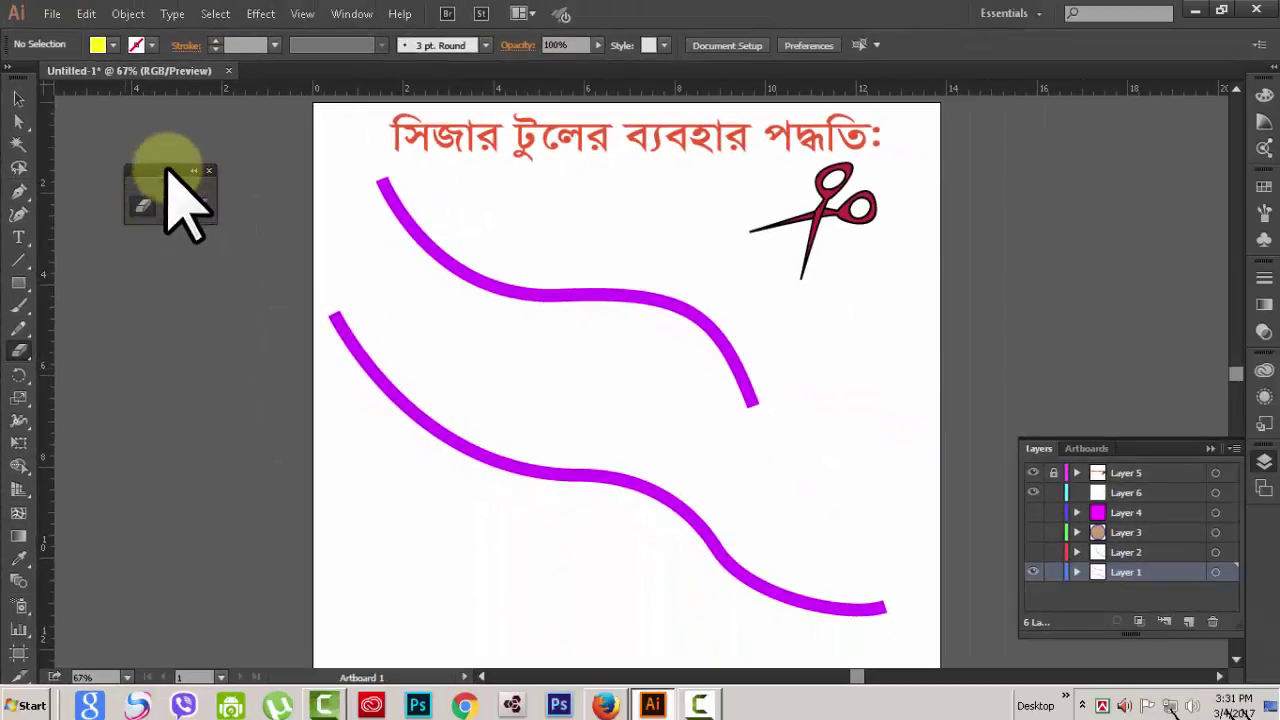
drag(165, 167, 149, 181)
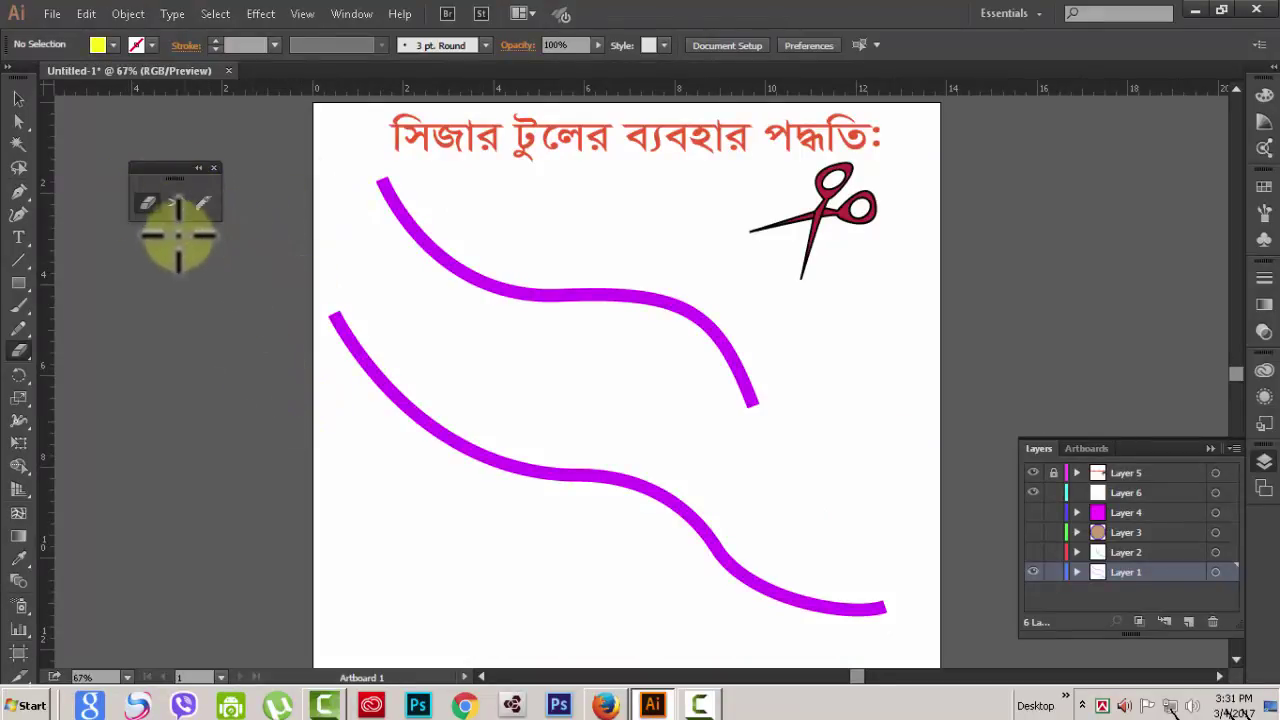
Select the upper magenta curve and cut it at its middle anchor with Scissors
key(c)
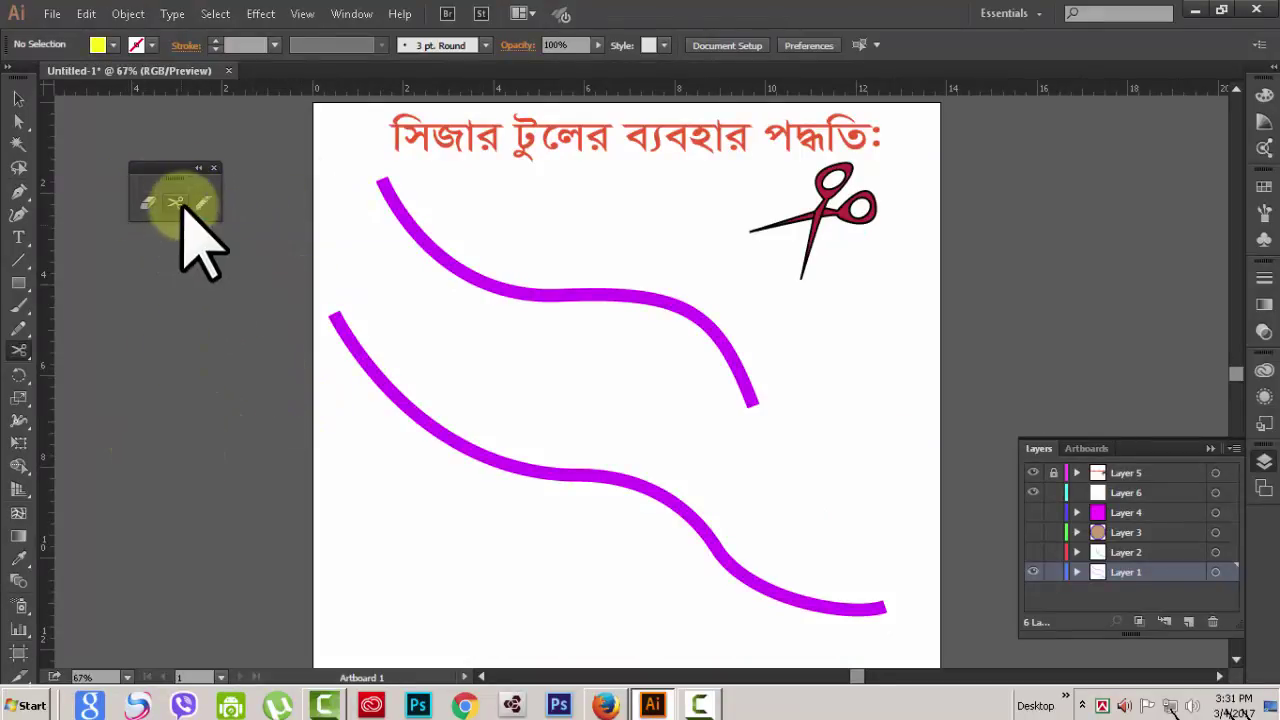
key(c)
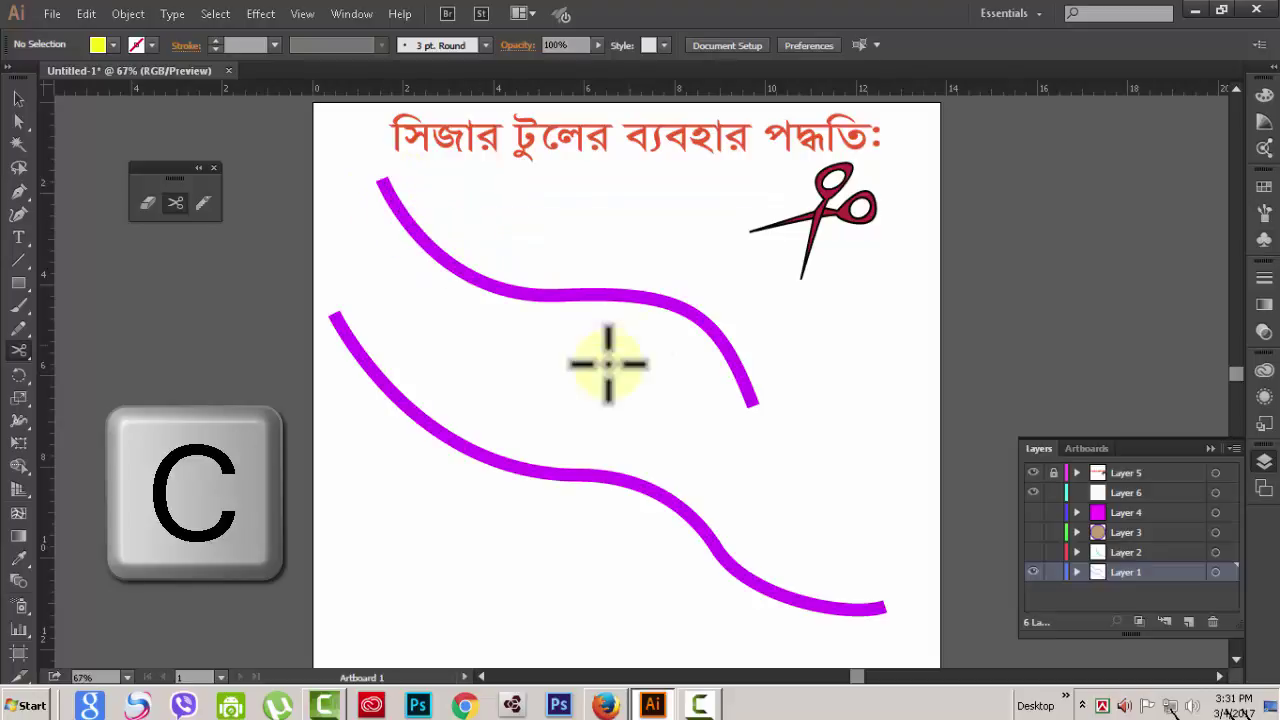
click(17, 98)
drag(348, 166, 617, 386)
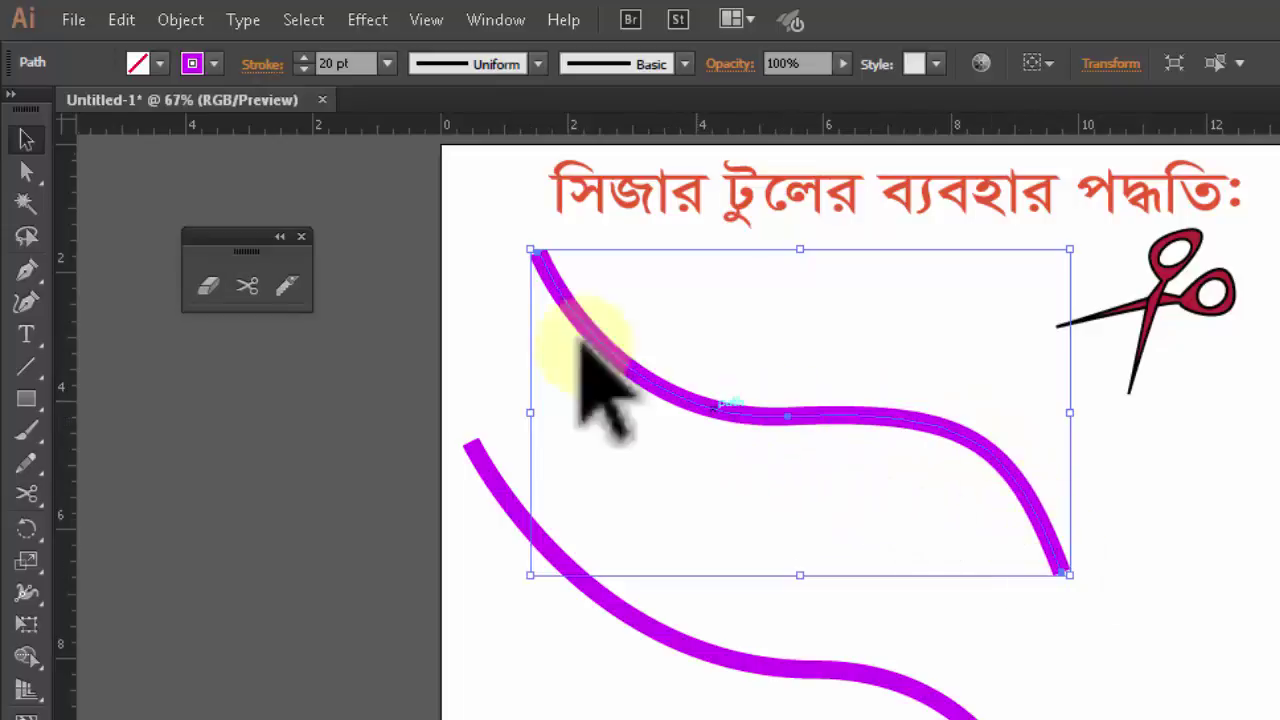
click(248, 287)
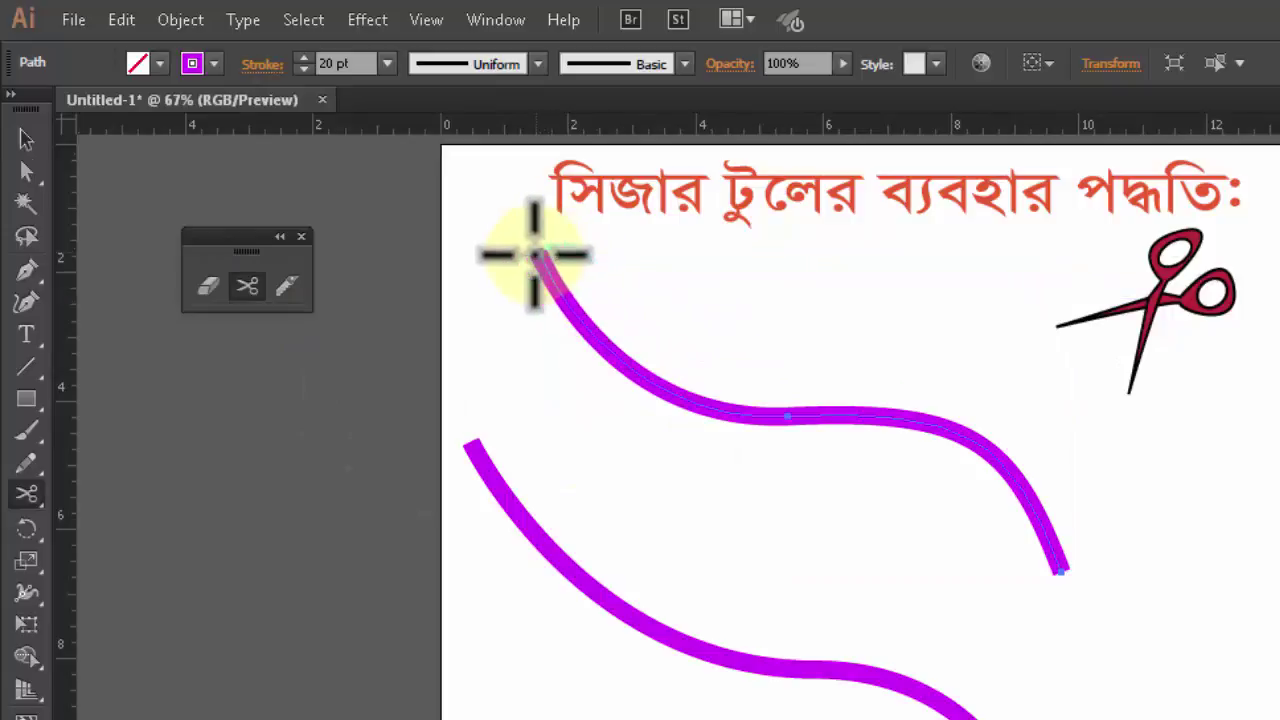
click(781, 414)
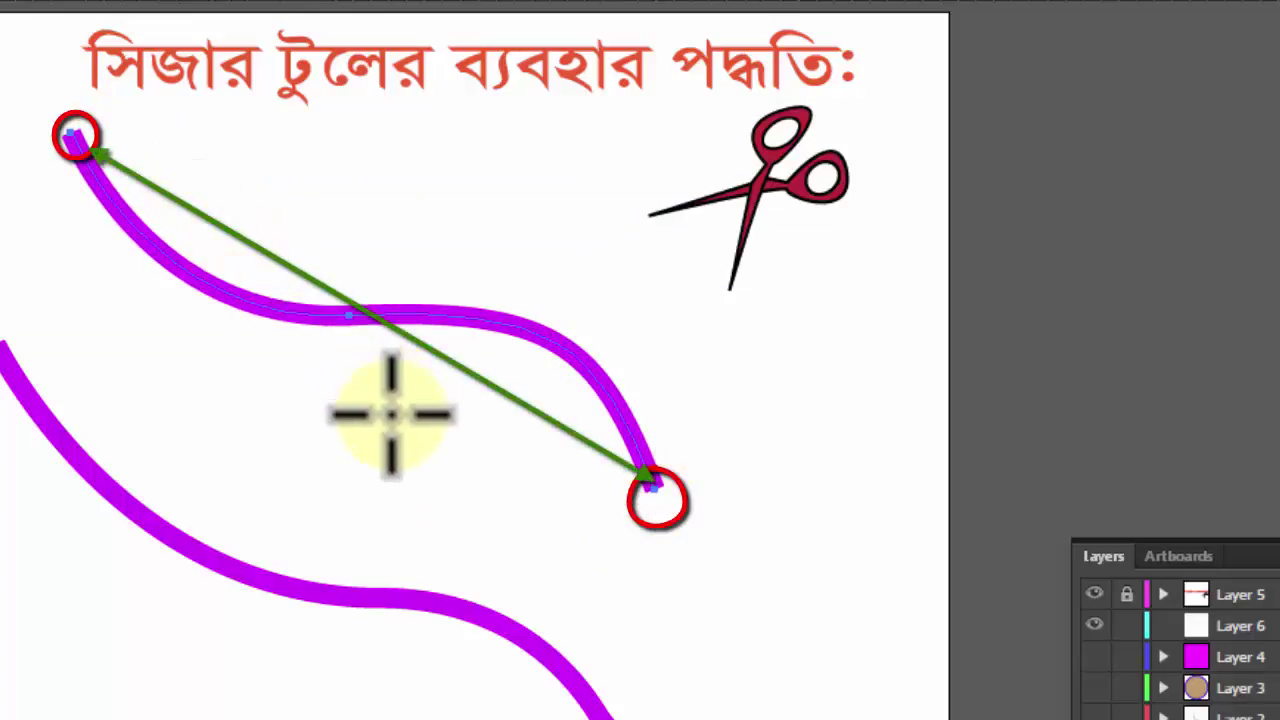
click(72, 135)
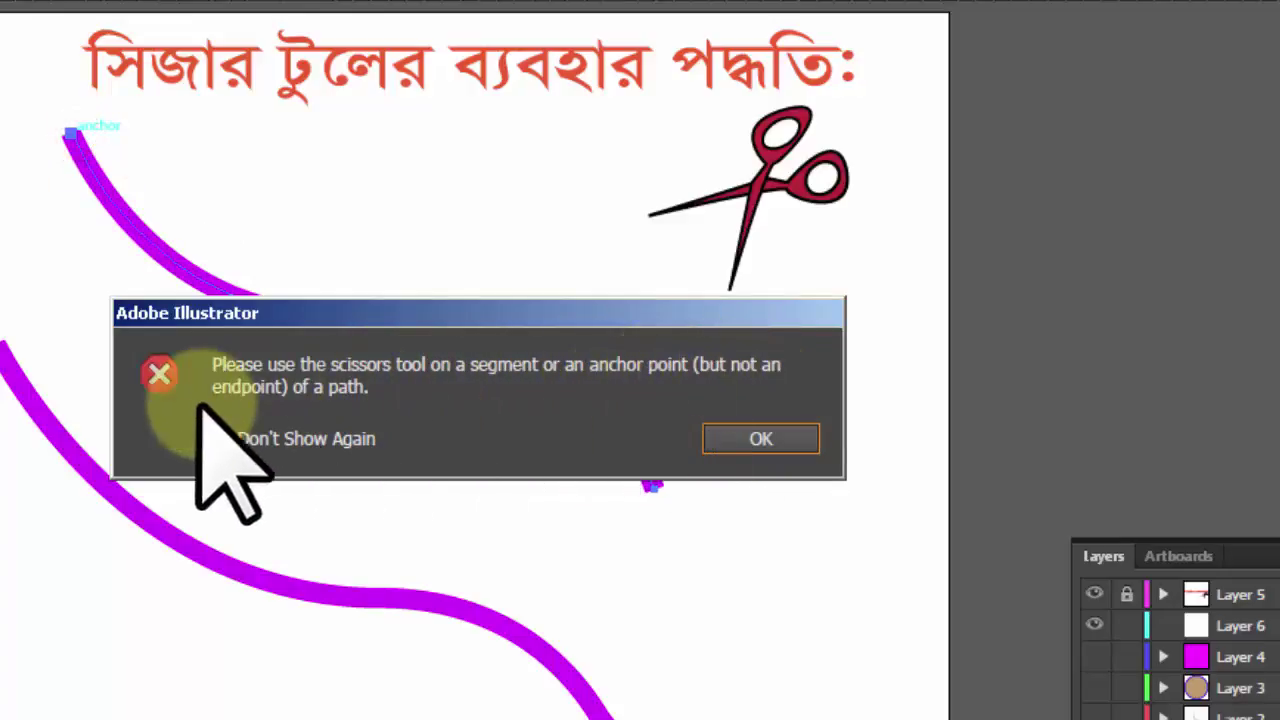
click(762, 439)
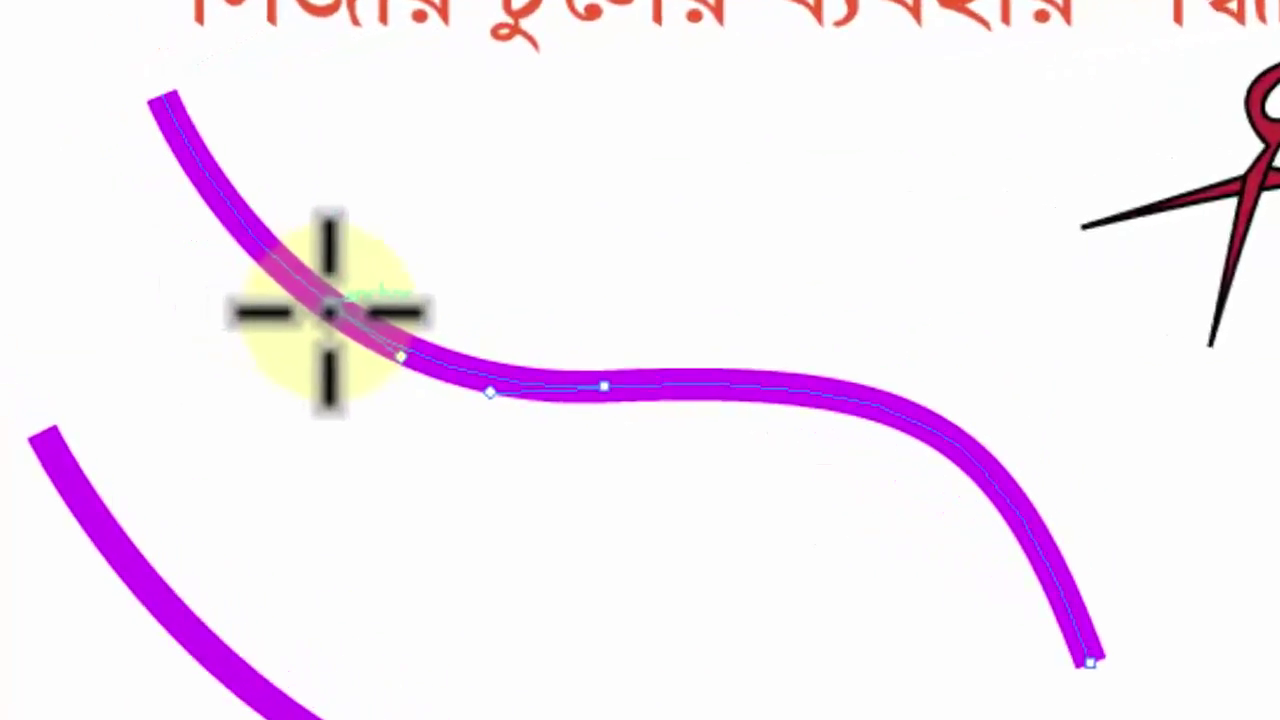
Cut the upper curve near its upper-left end and drag the longer piece right and down
click(330, 312)
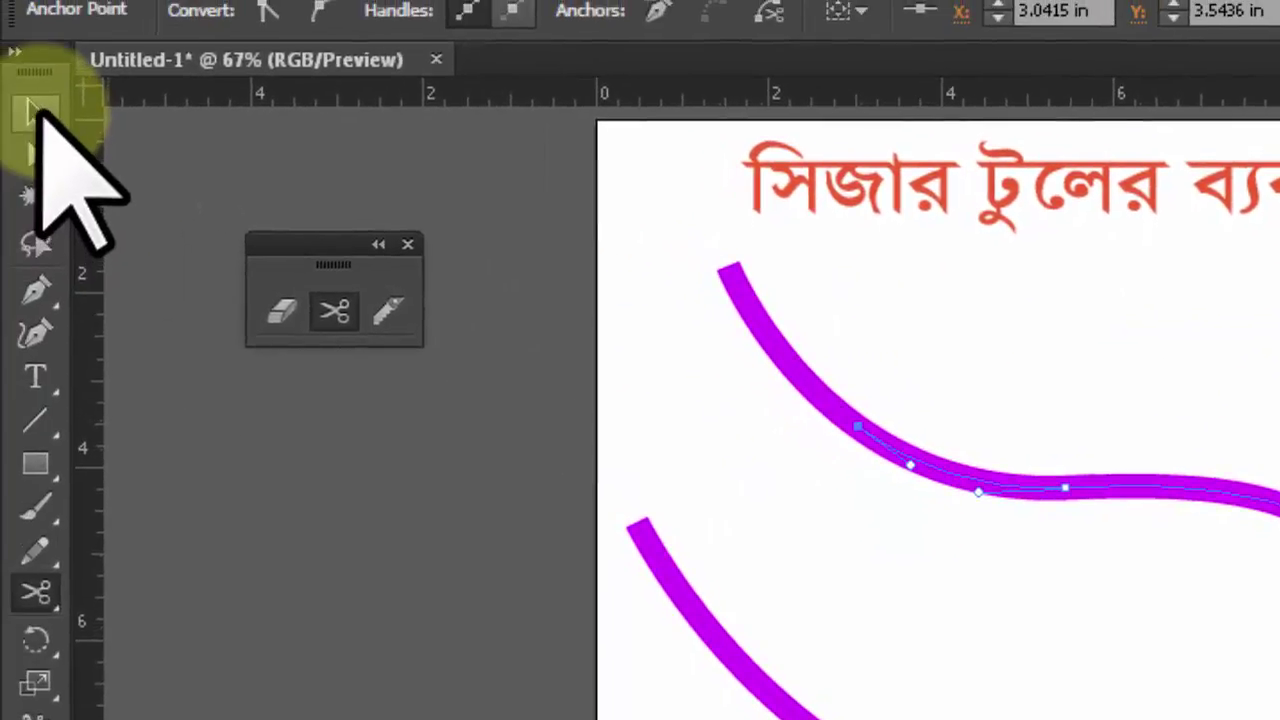
click(33, 110)
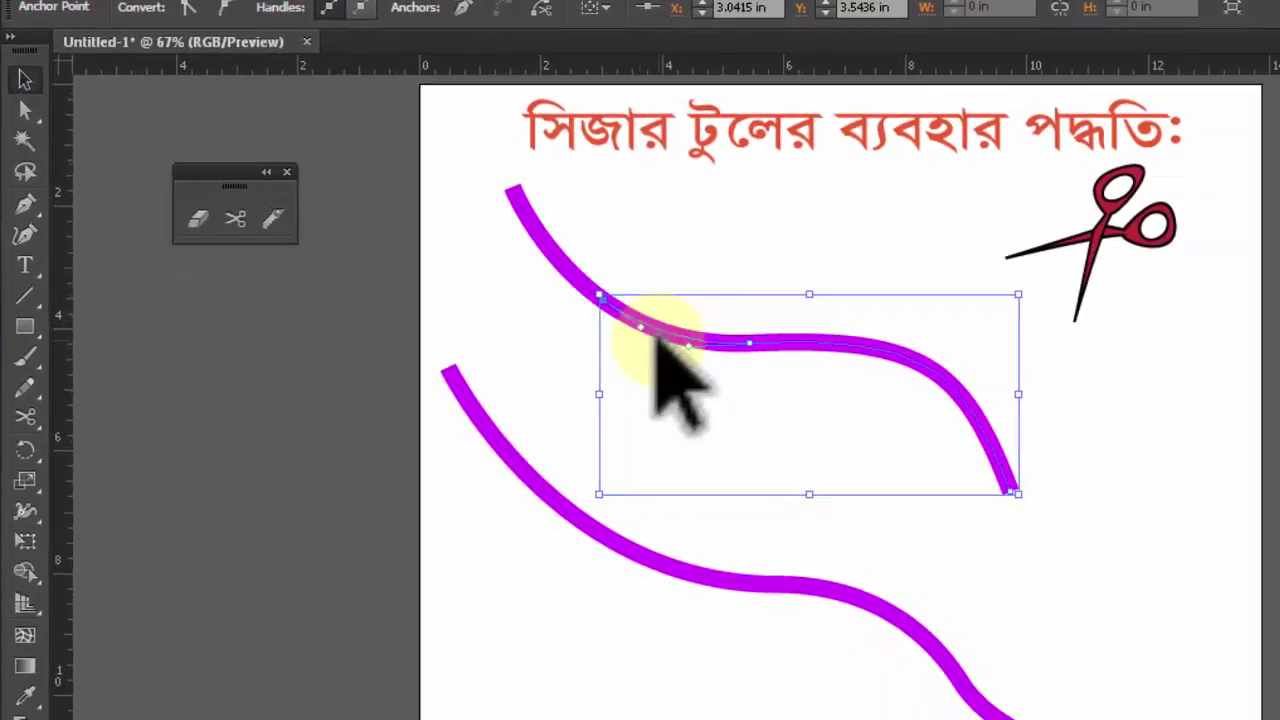
drag(658, 328, 738, 342)
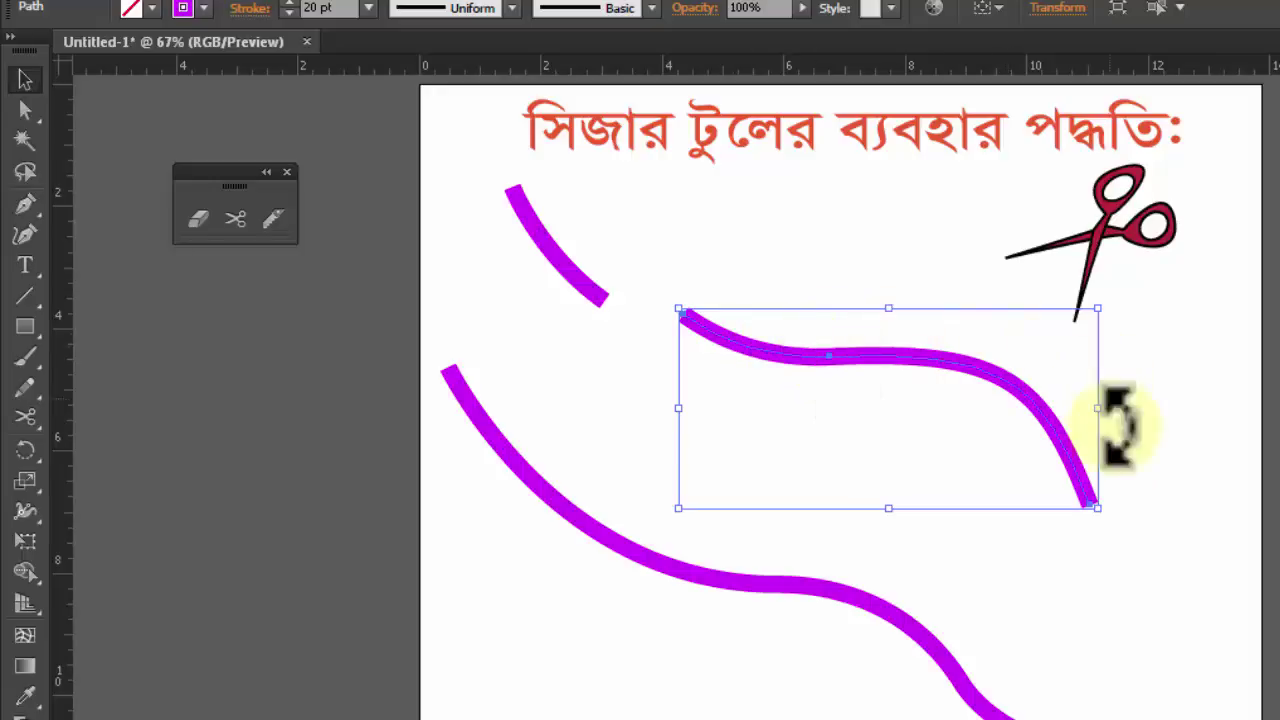
Alternately select the short upper-left piece and the longer right piece of the curve
drag(486, 171, 622, 322)
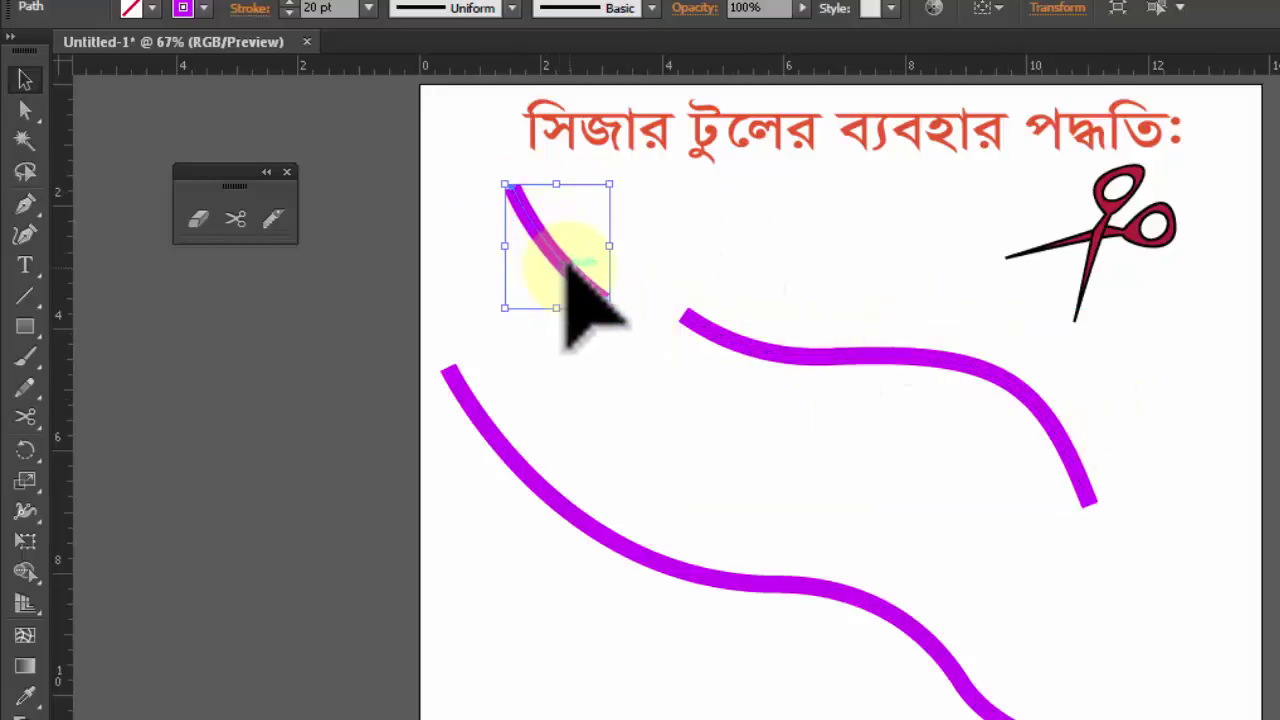
drag(671, 294, 1071, 457)
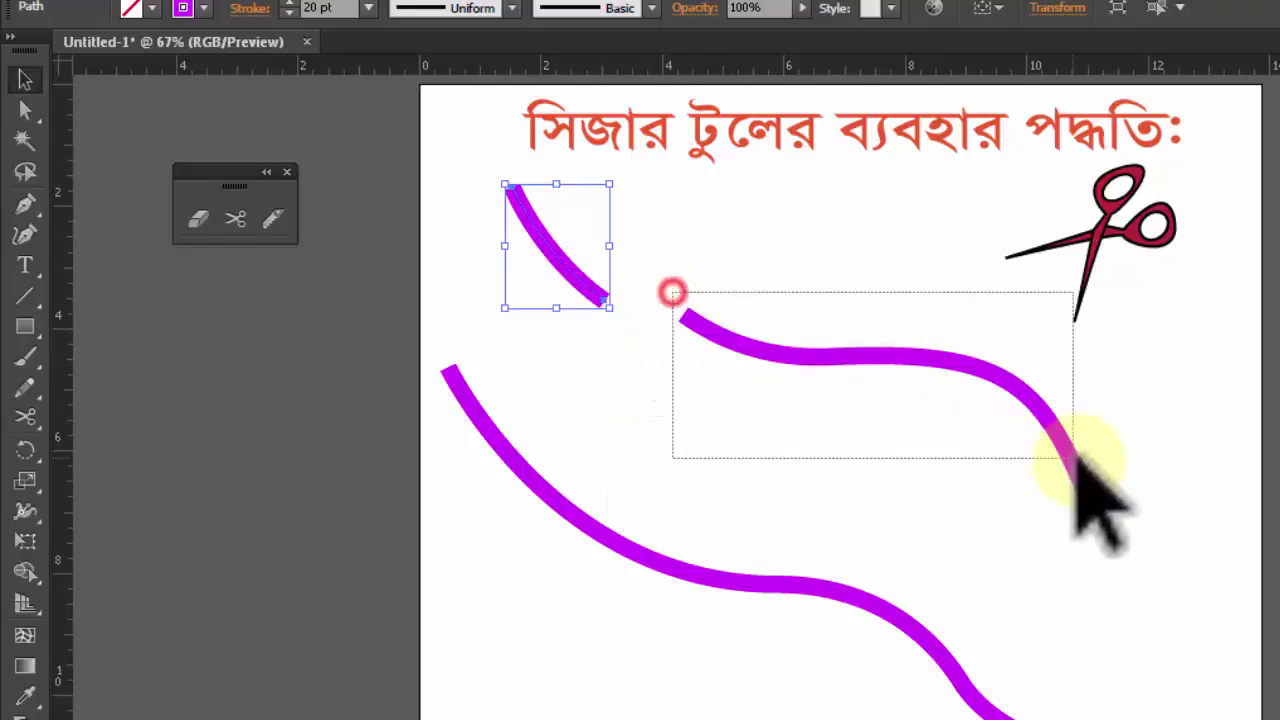
drag(505, 186, 604, 318)
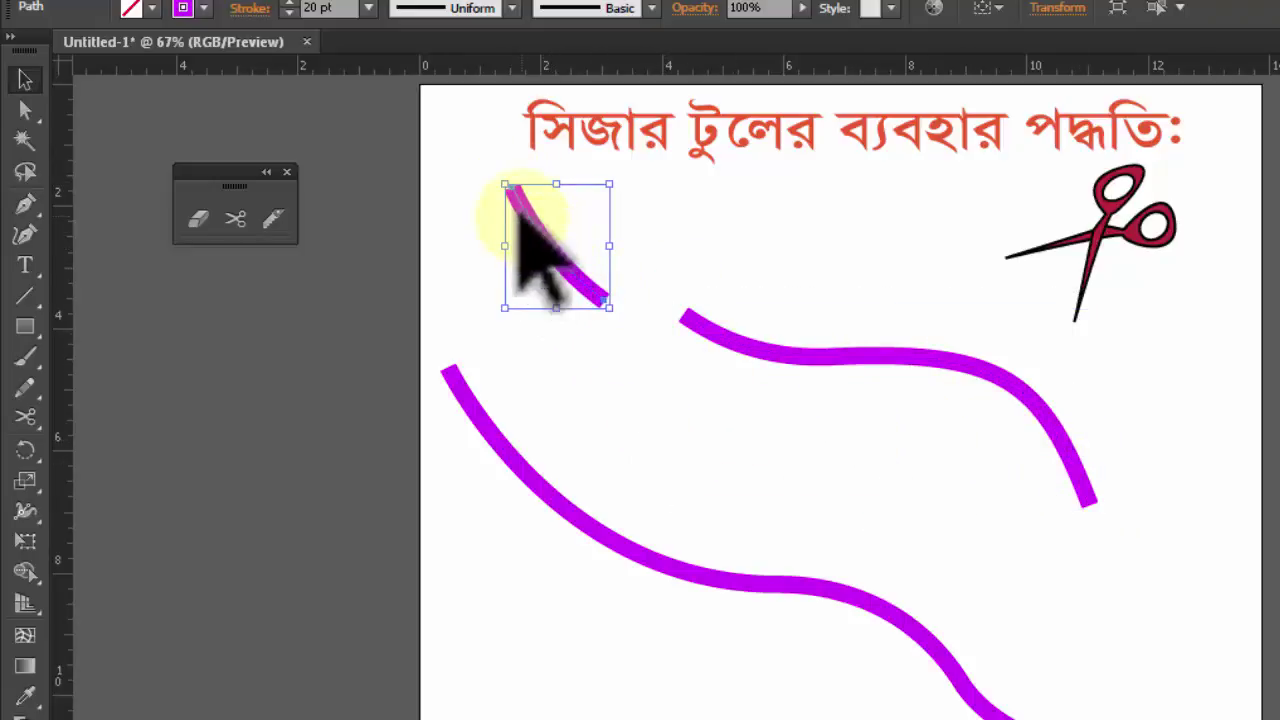
drag(709, 314, 1120, 545)
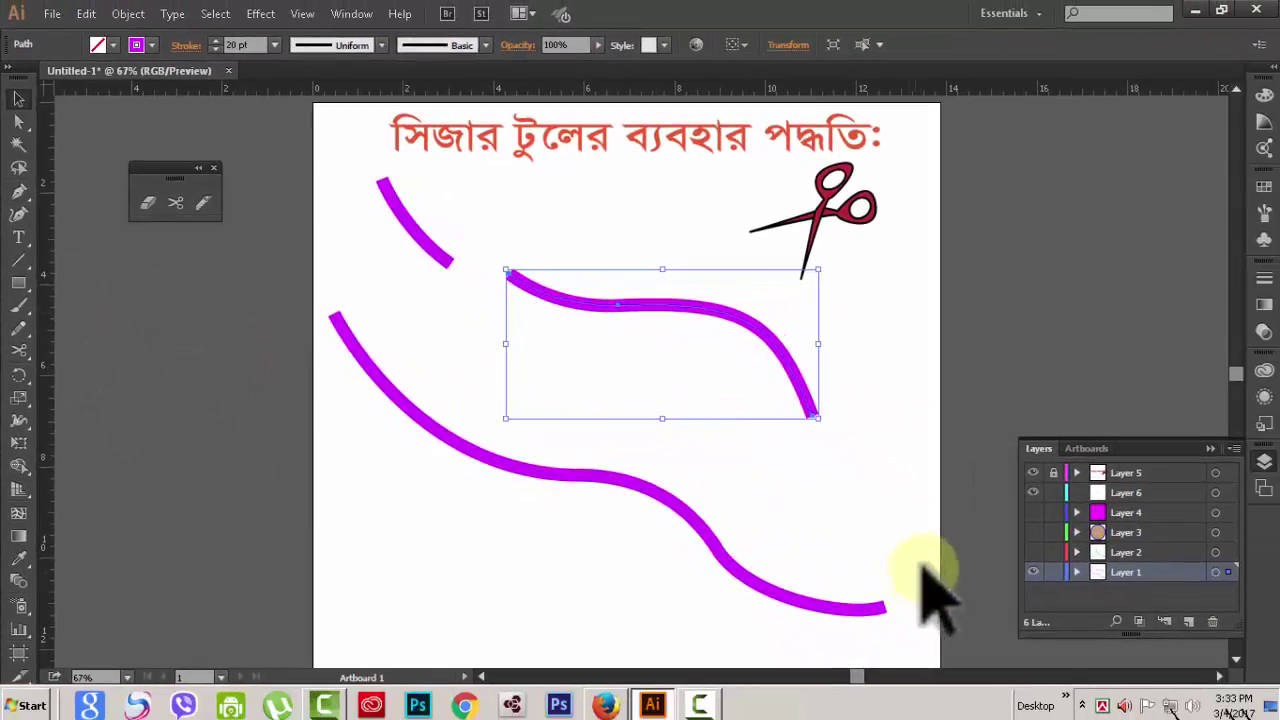
Delete the middle curve piece and cut the lower curve near its upper-left end
key(Delete)
click(333, 322)
scroll(900, 640, down, 2)
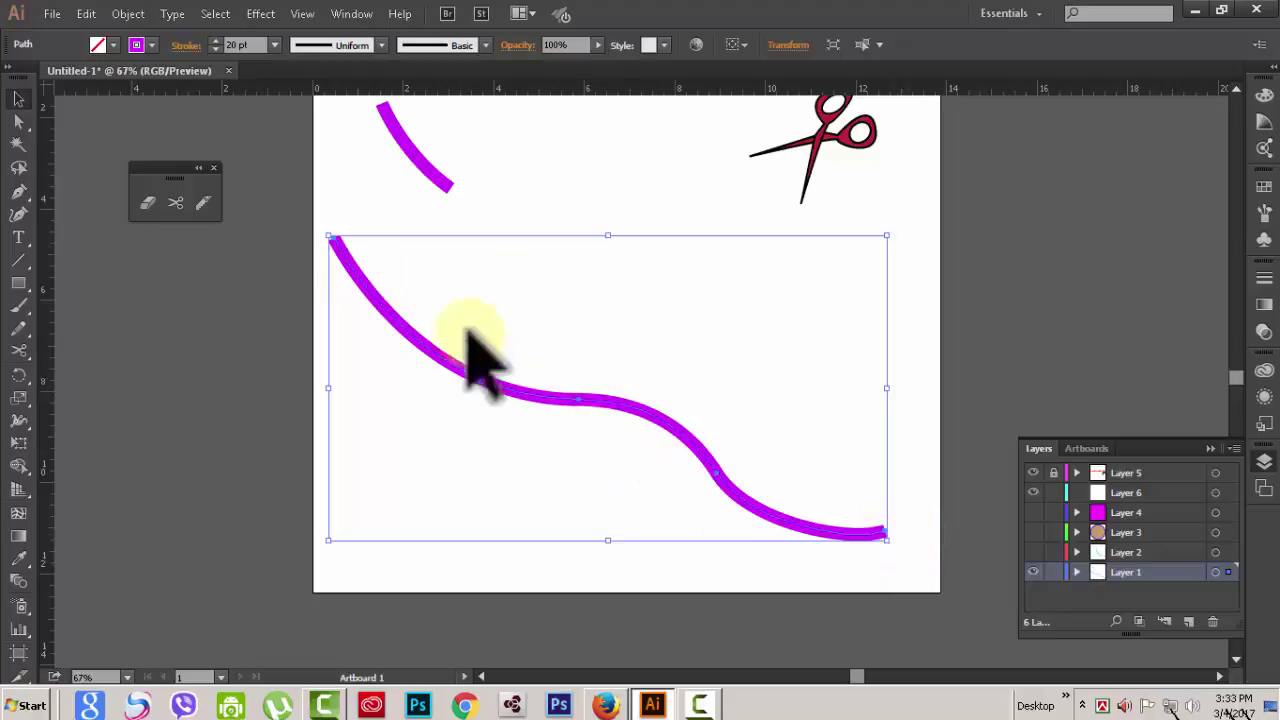
click(176, 203)
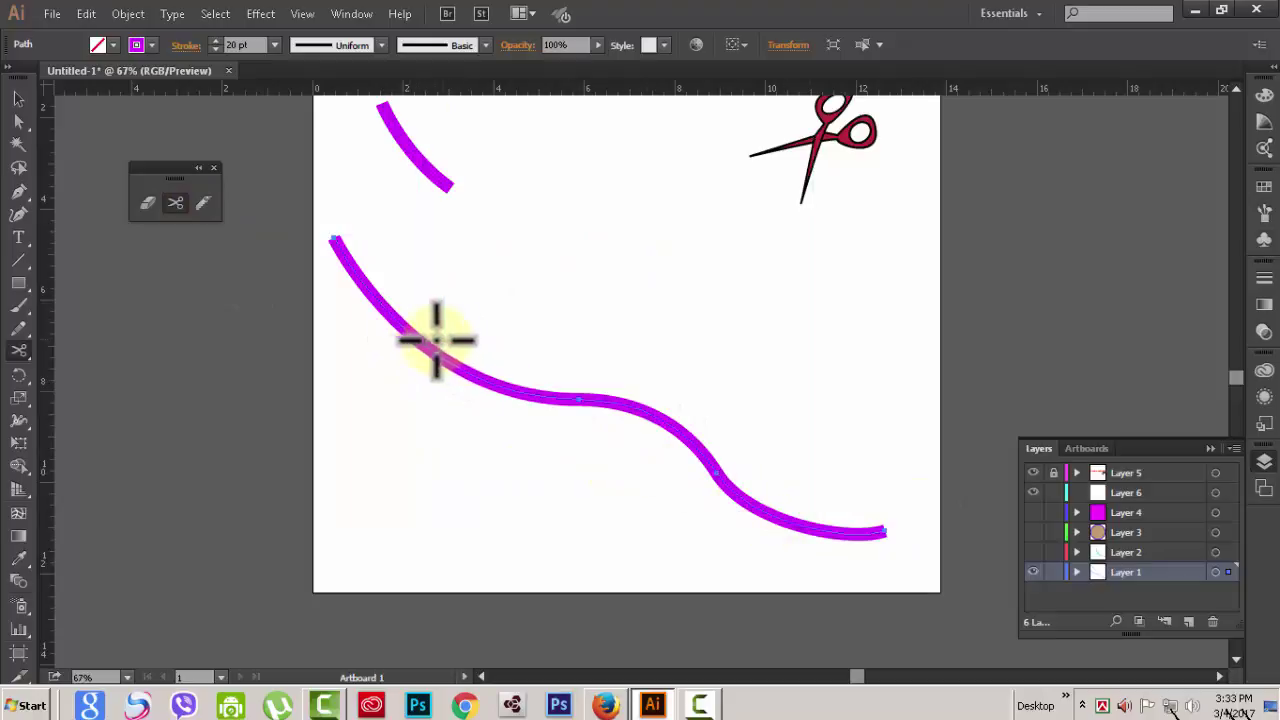
click(422, 342)
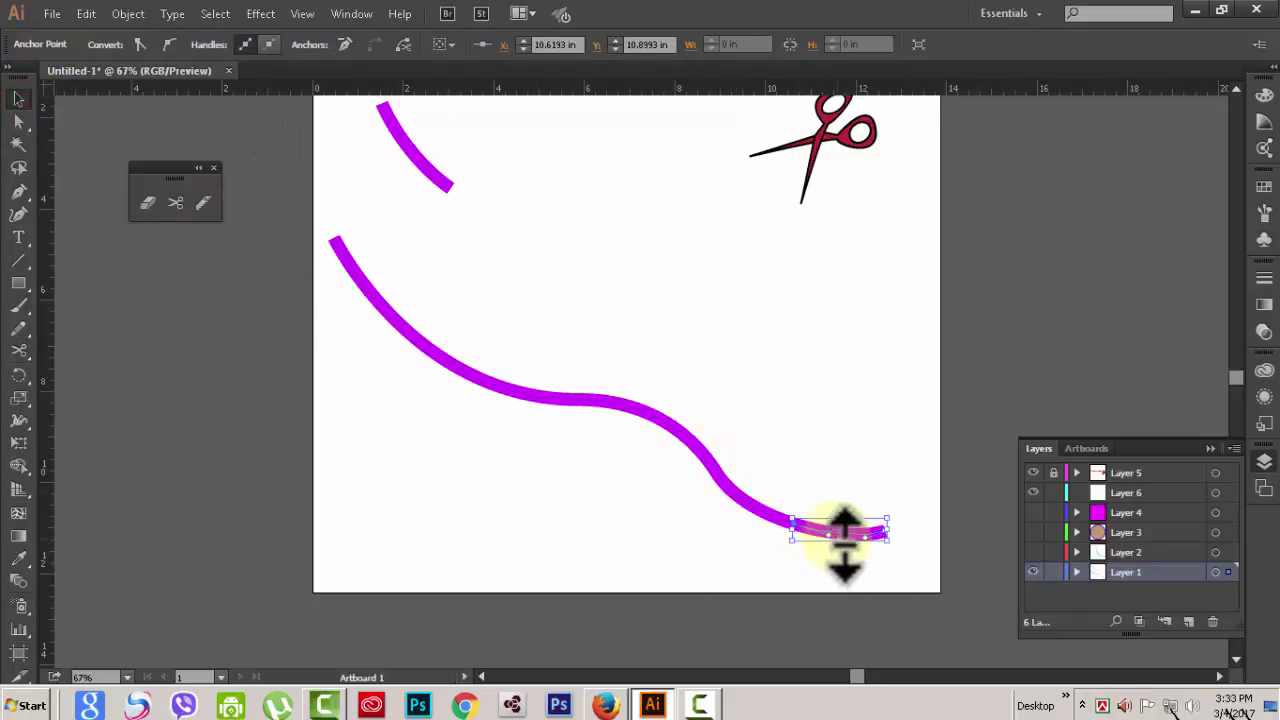
Pull the lower curve's short end pieces away from its S-shaped middle piece, then deselect
click(852, 422)
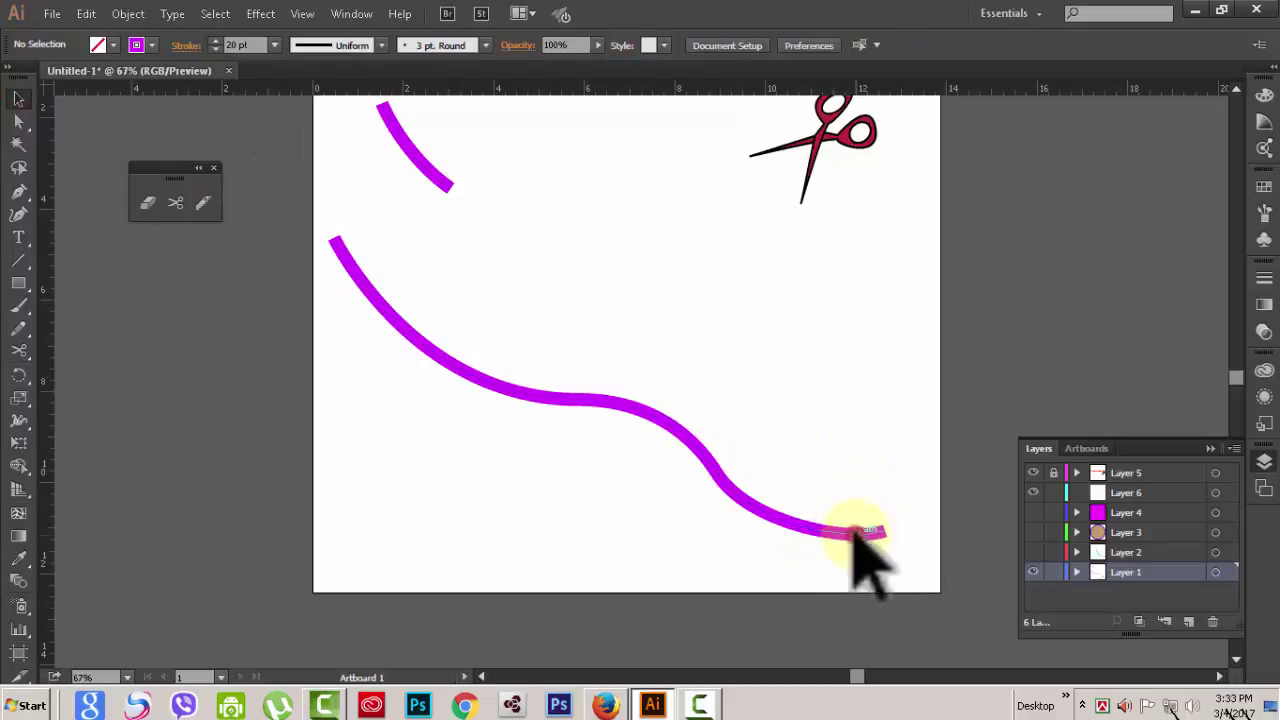
drag(858, 533, 856, 415)
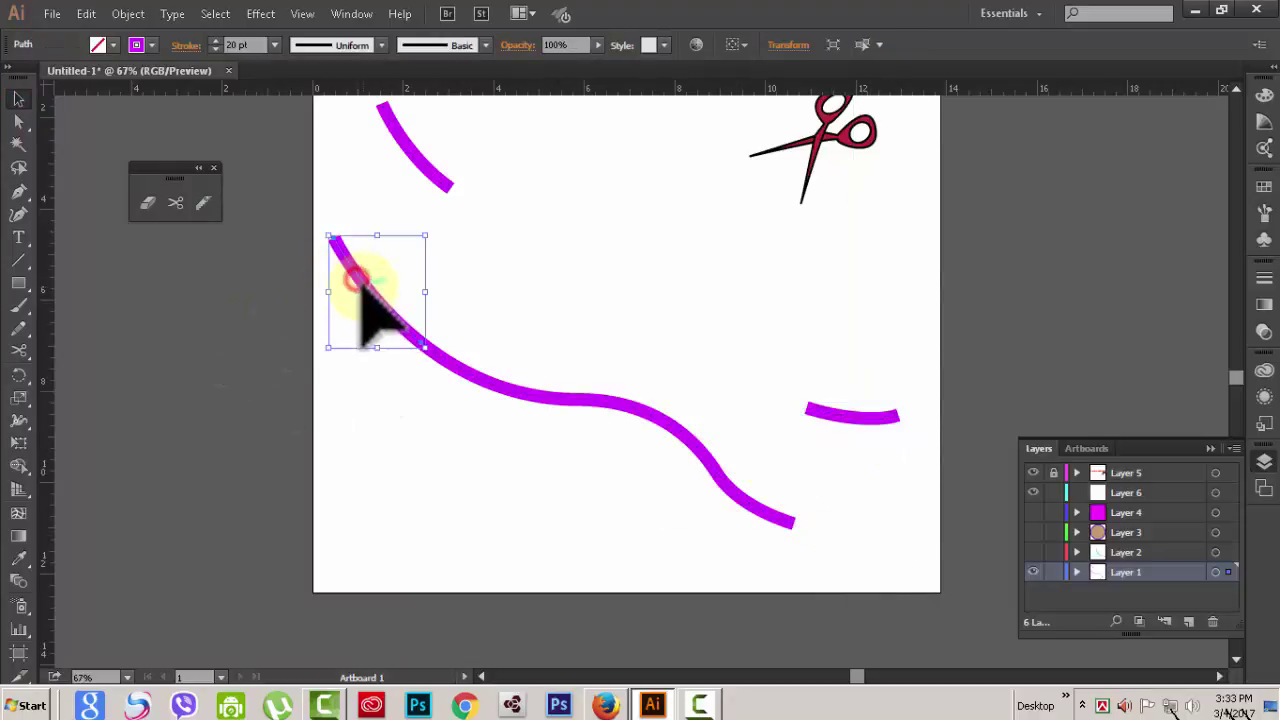
drag(420, 330, 441, 344)
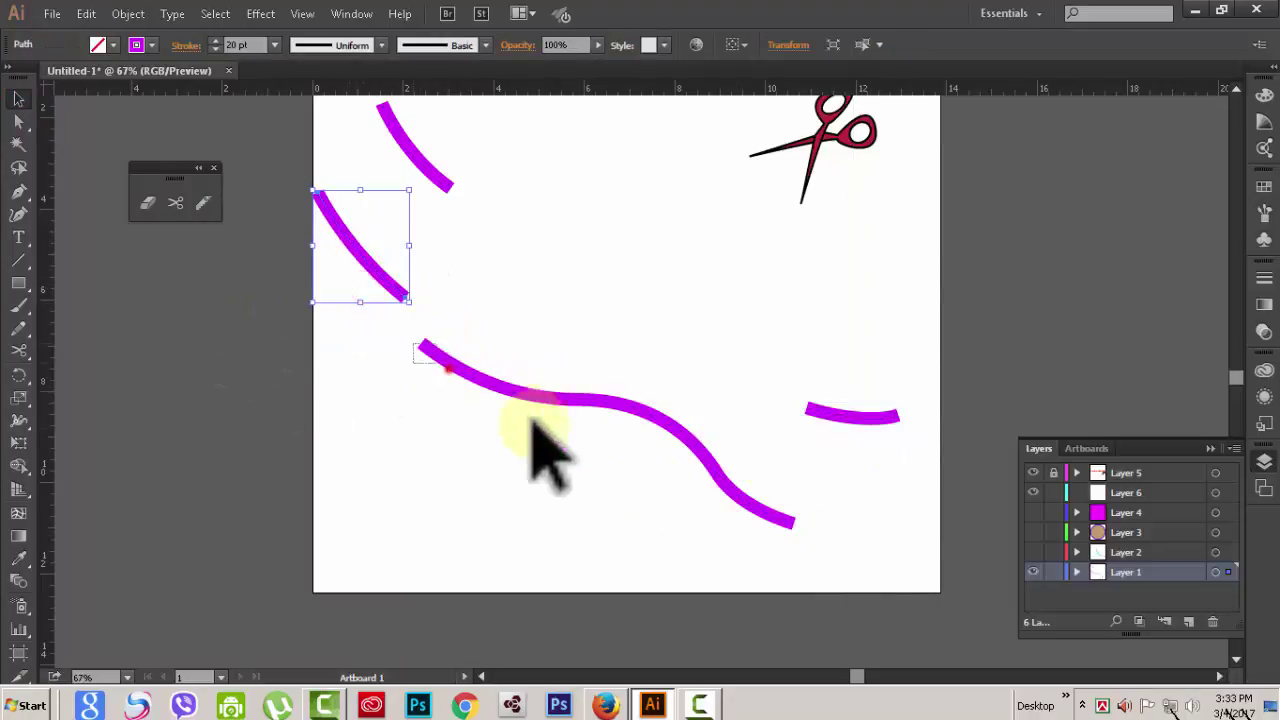
drag(531, 422, 768, 541)
click(493, 386)
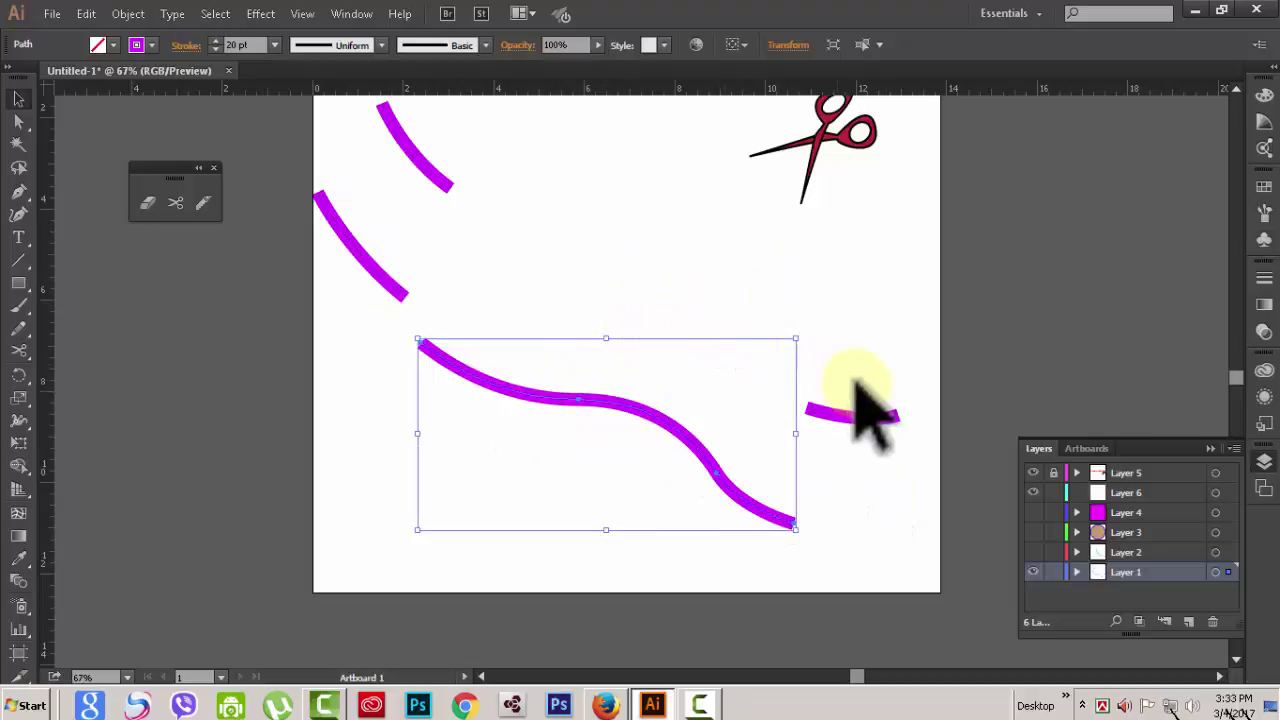
scroll(680, 320, up, 2)
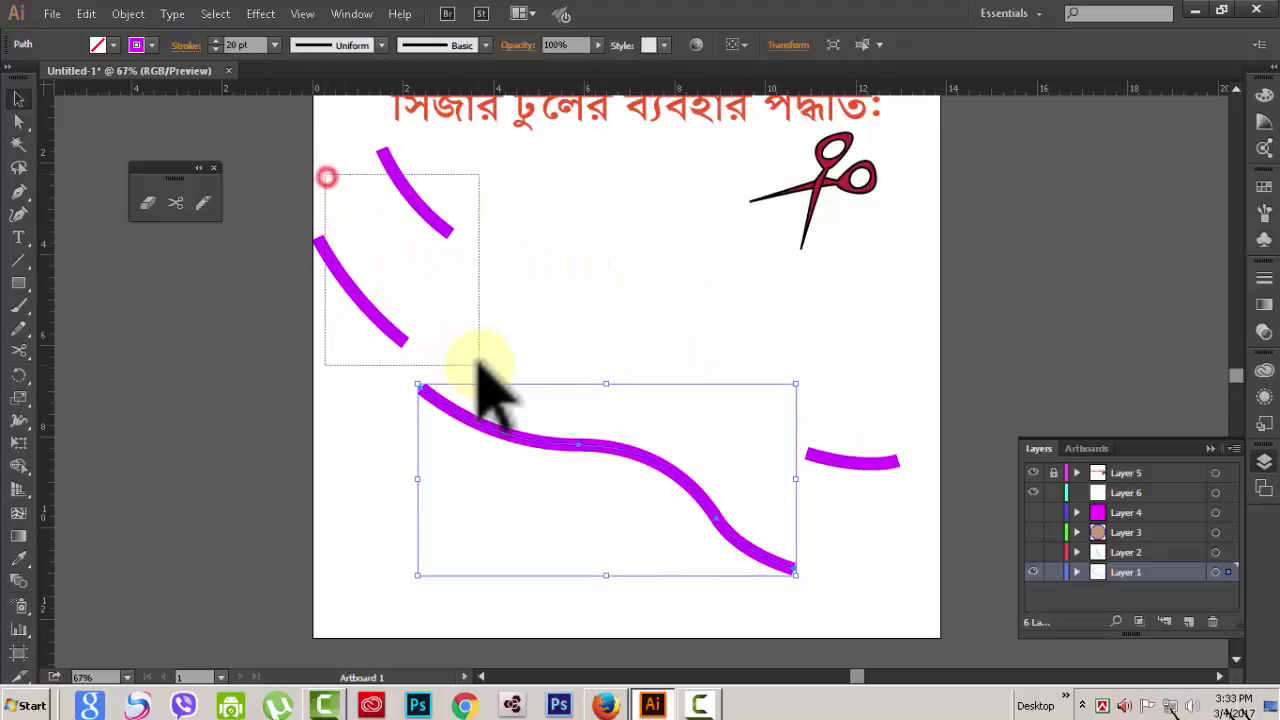
drag(327, 177, 479, 364)
click(755, 415)
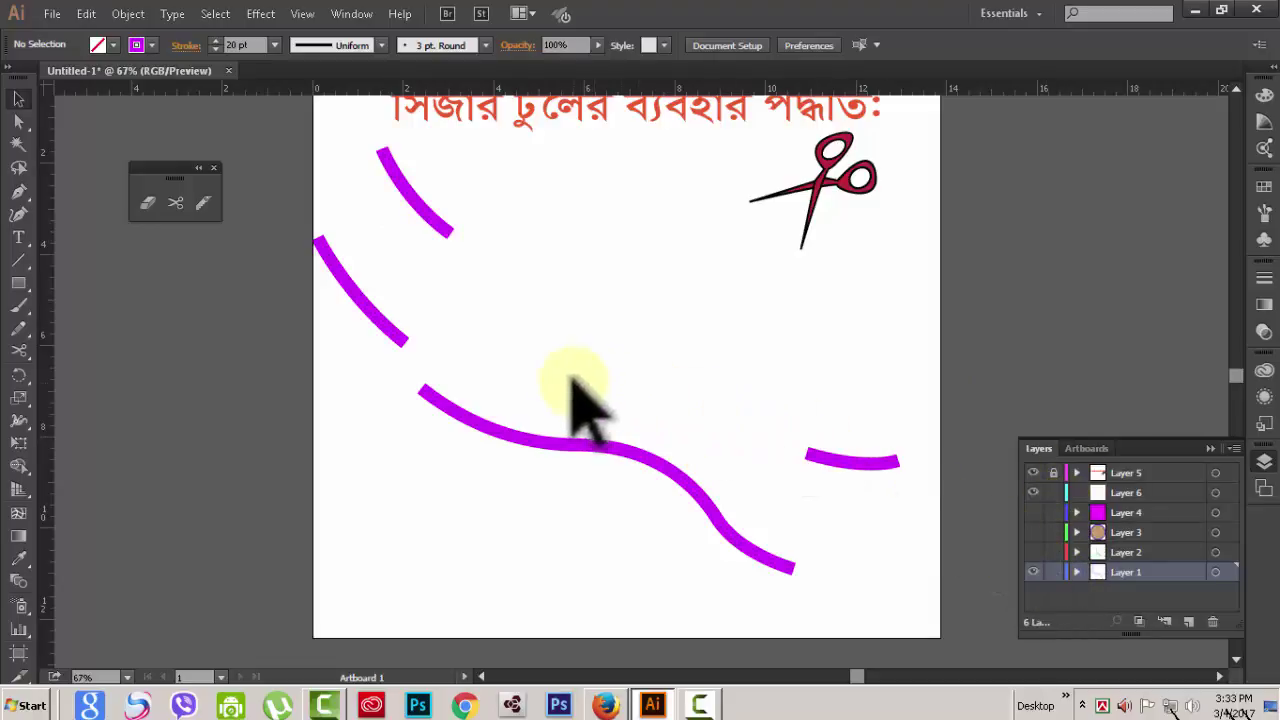
Hide Layer 1 and show Layer 2 with the crossing green and cyan curves
click(1032, 572)
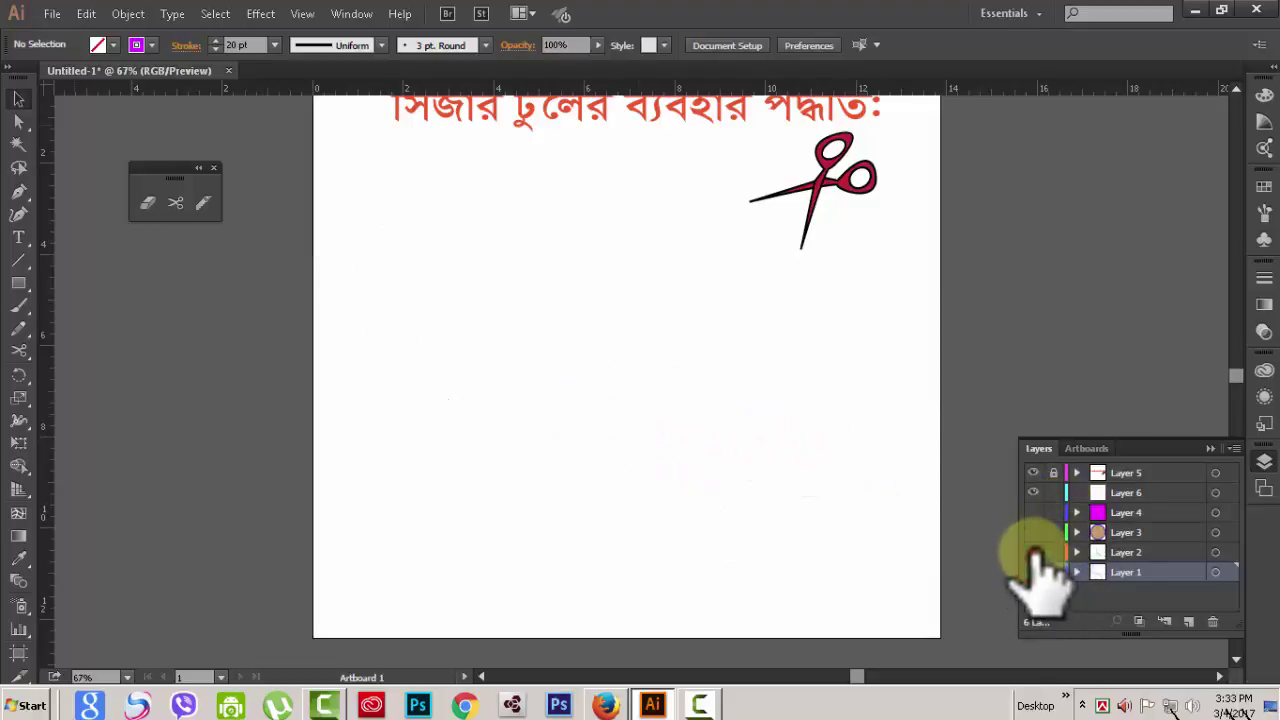
click(1033, 552)
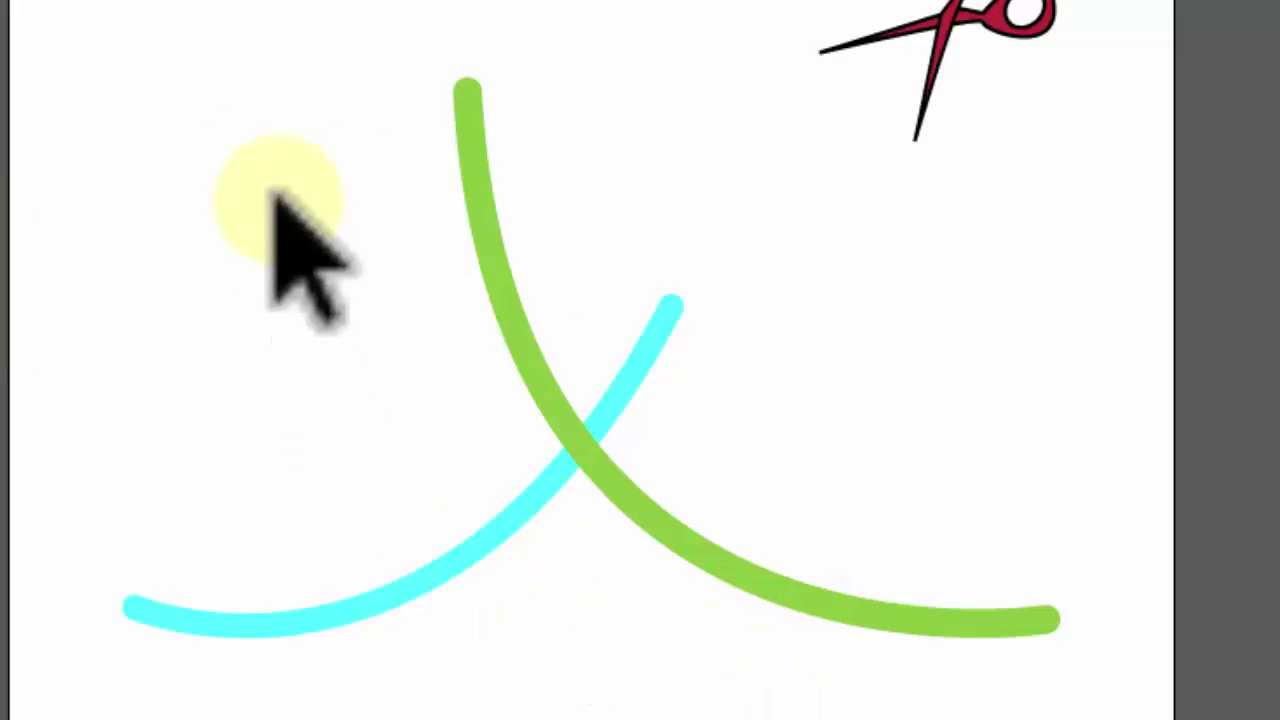
Cut the green curve where it crosses cyan and delete its upper piece
drag(154, 197, 614, 680)
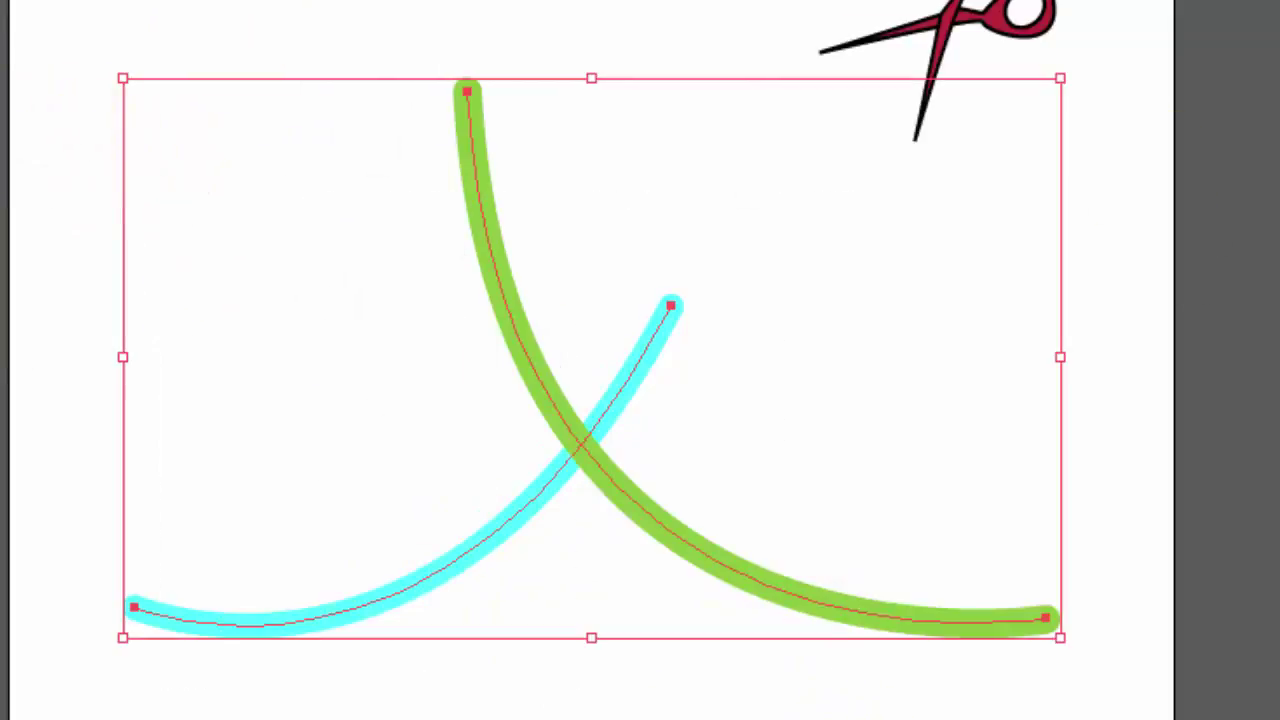
key(c)
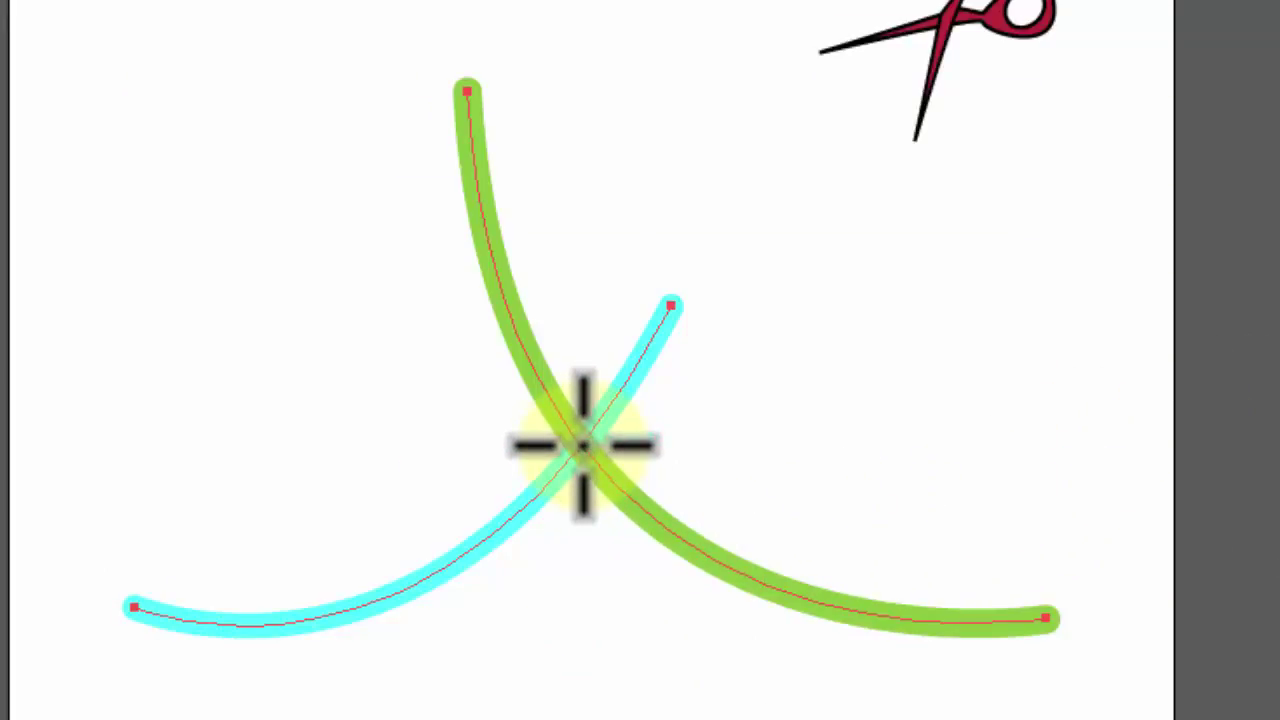
click(580, 447)
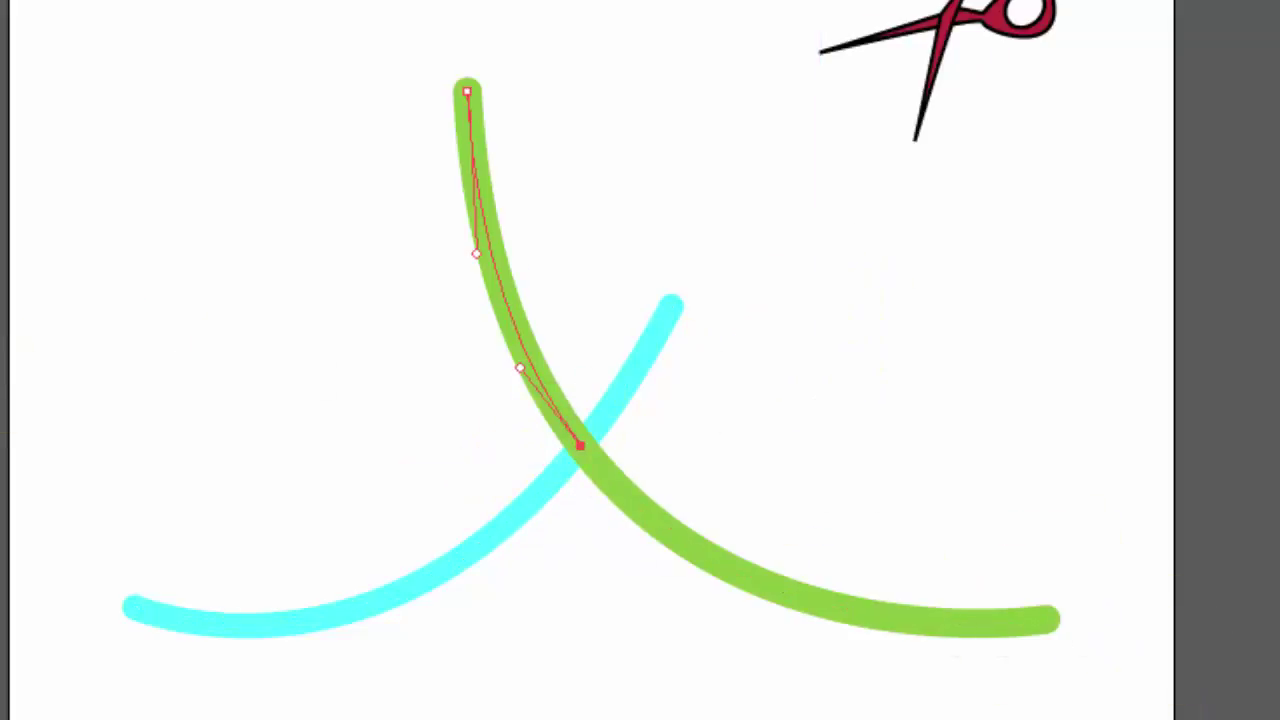
key(Delete)
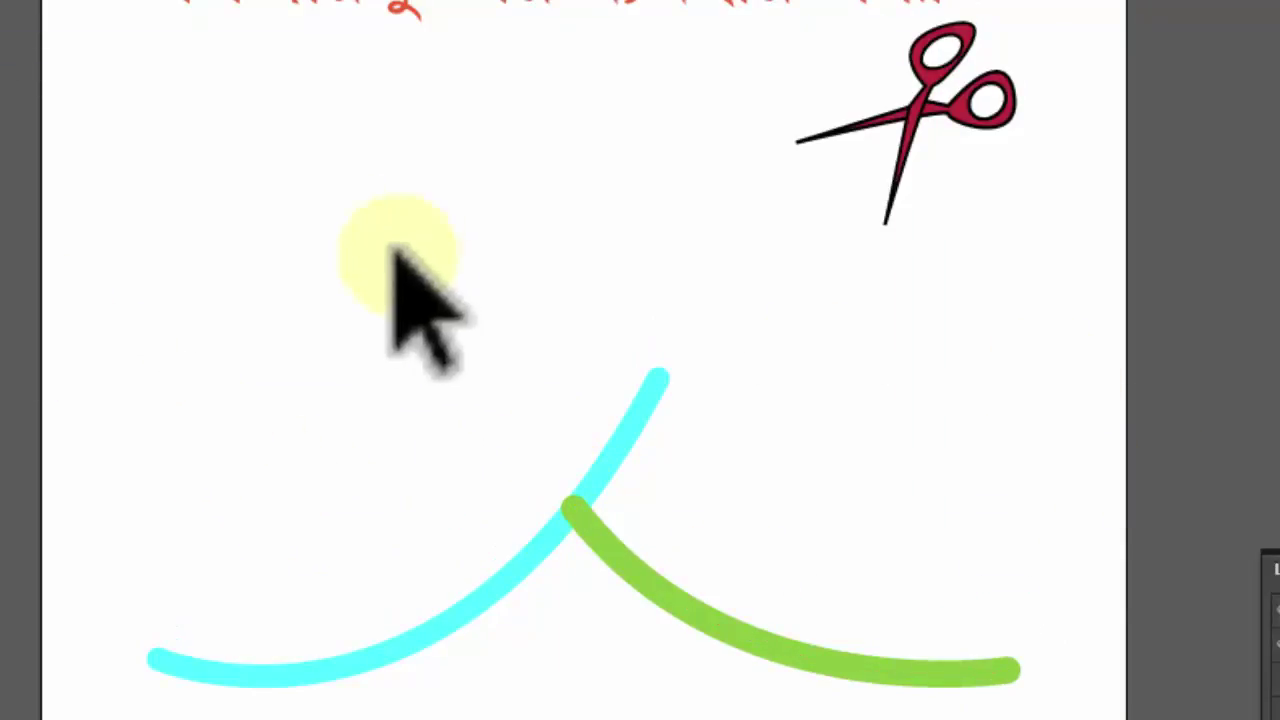
Cut the cyan curve at the crossing point, dismissing the endpoint warning
drag(397, 294, 845, 705)
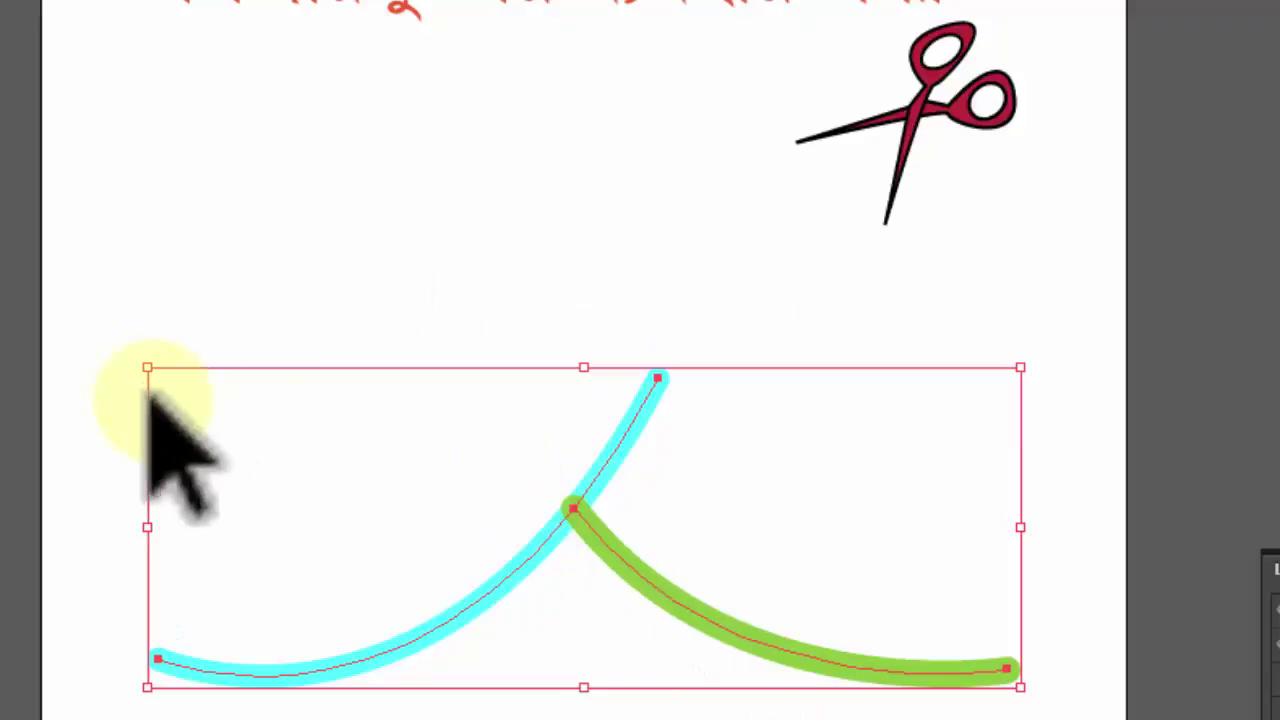
click(569, 504)
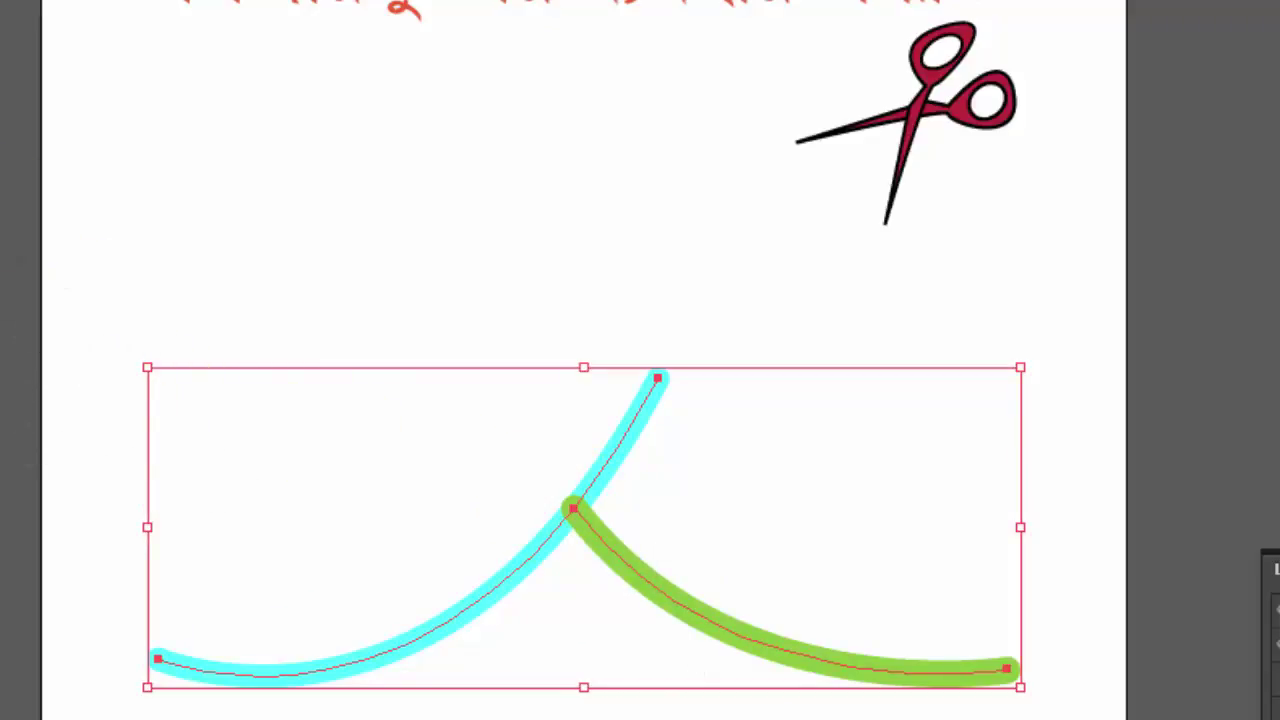
key(c)
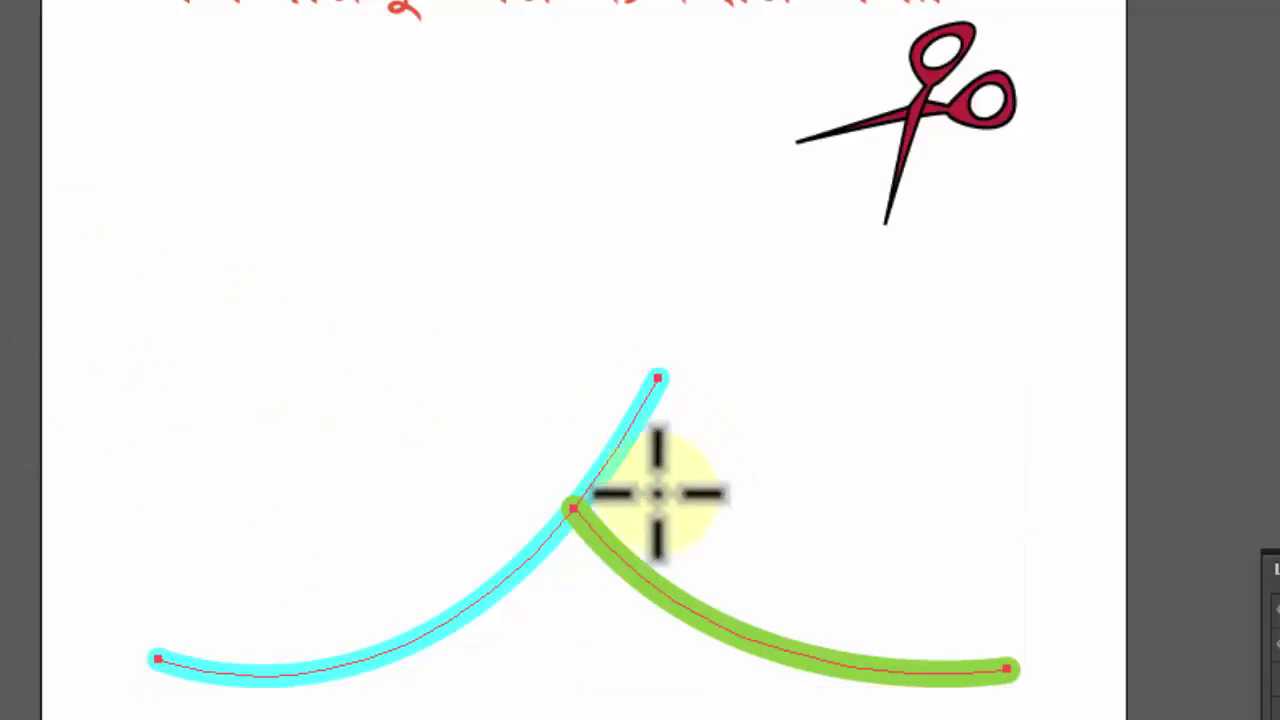
click(575, 508)
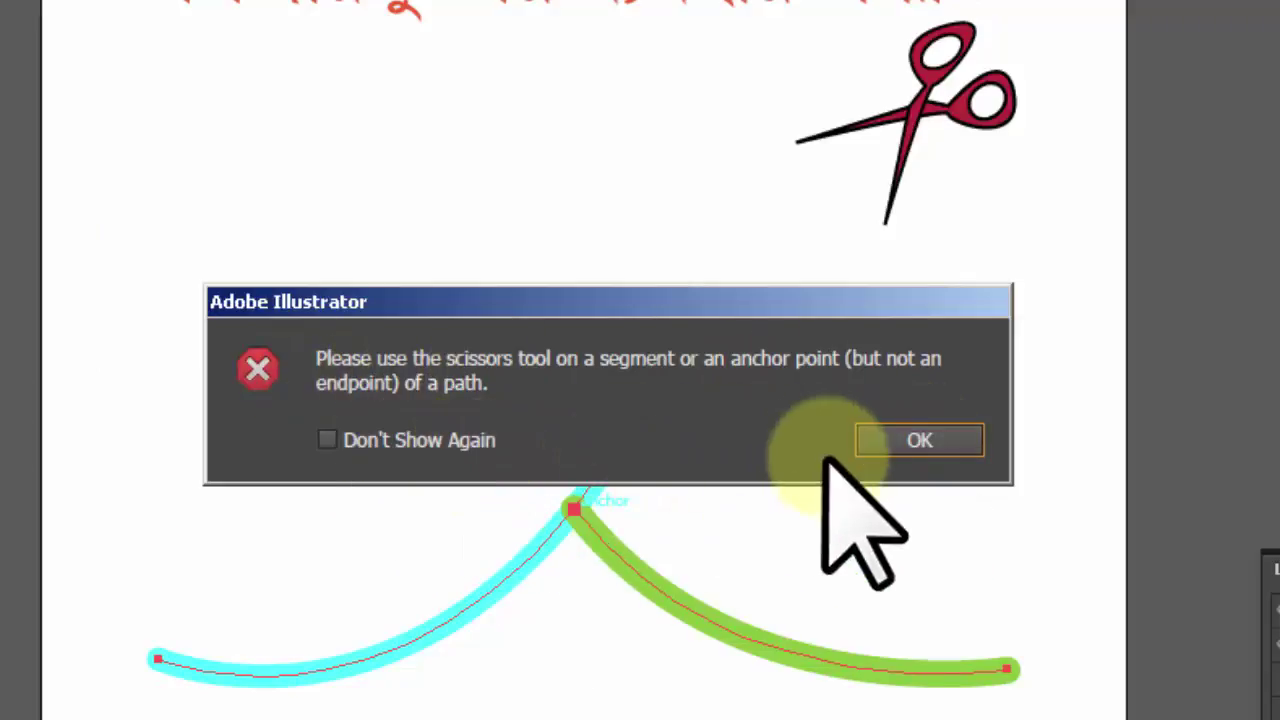
click(960, 432)
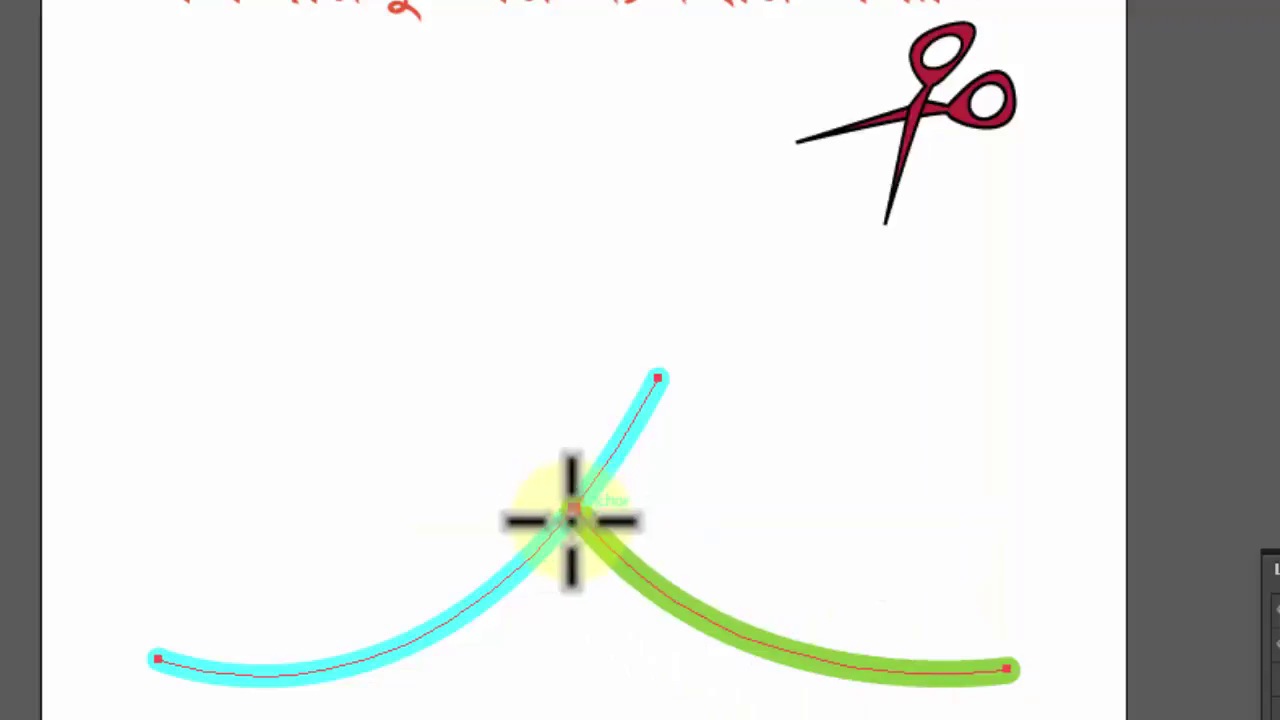
click(570, 512)
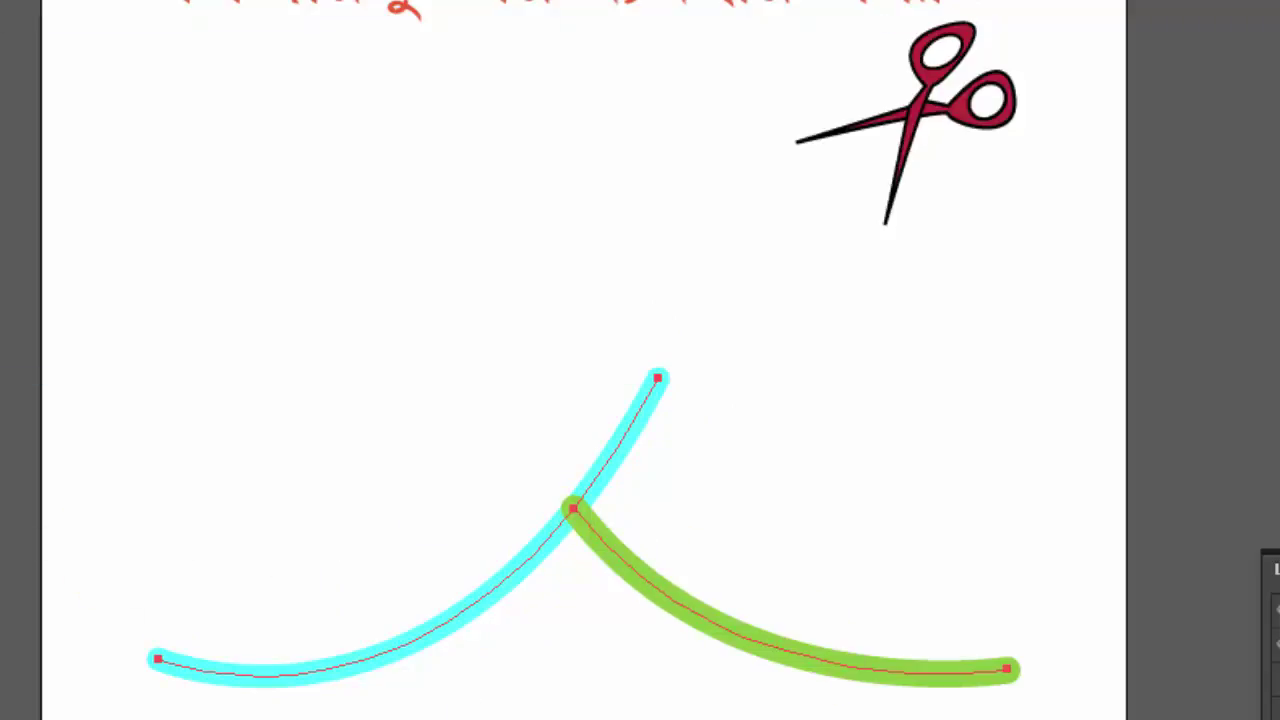
Bring the cyan curve to front and delete its tip above the crossing, forming a peak
key(v)
click(746, 231)
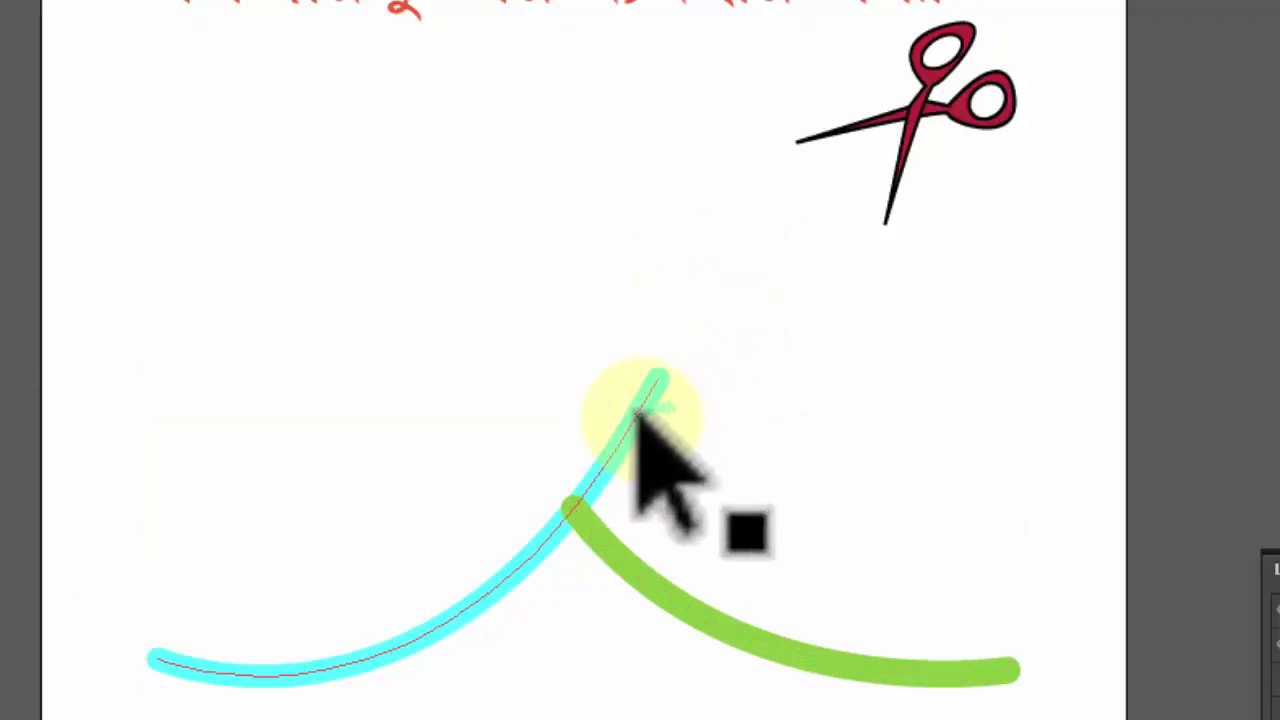
click(636, 412)
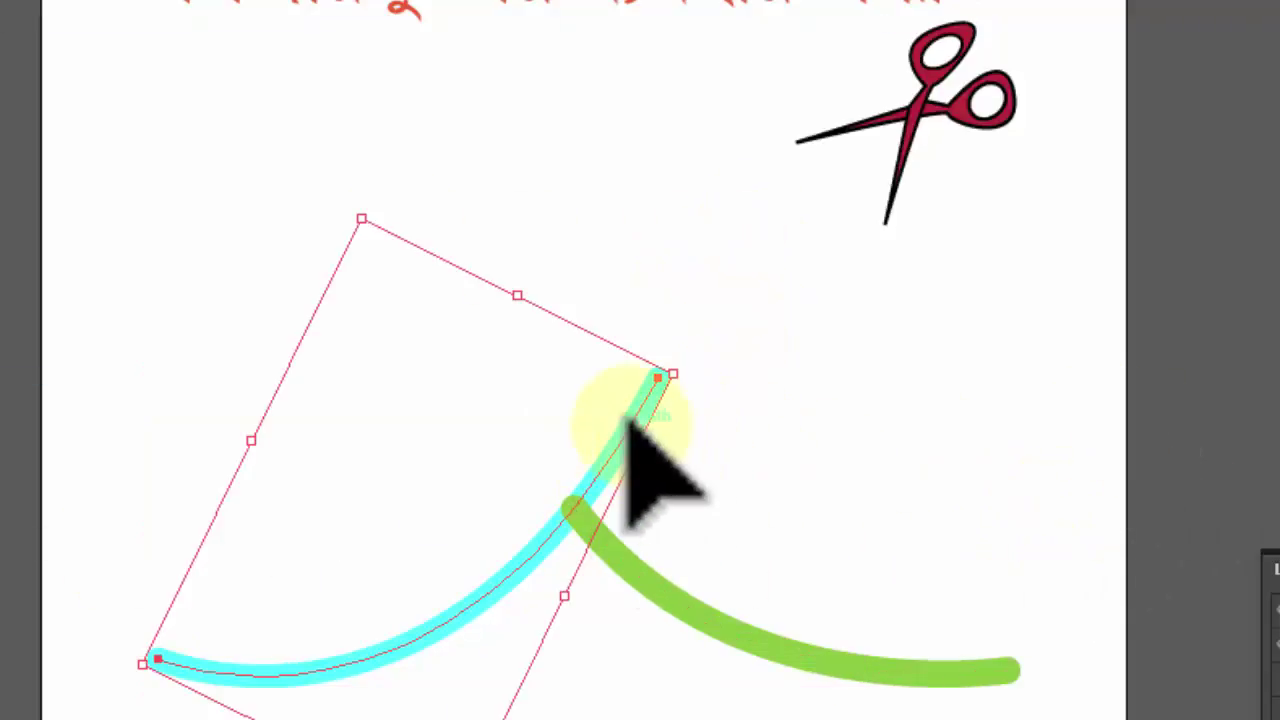
right_click(635, 413)
mouse_move(683, 640)
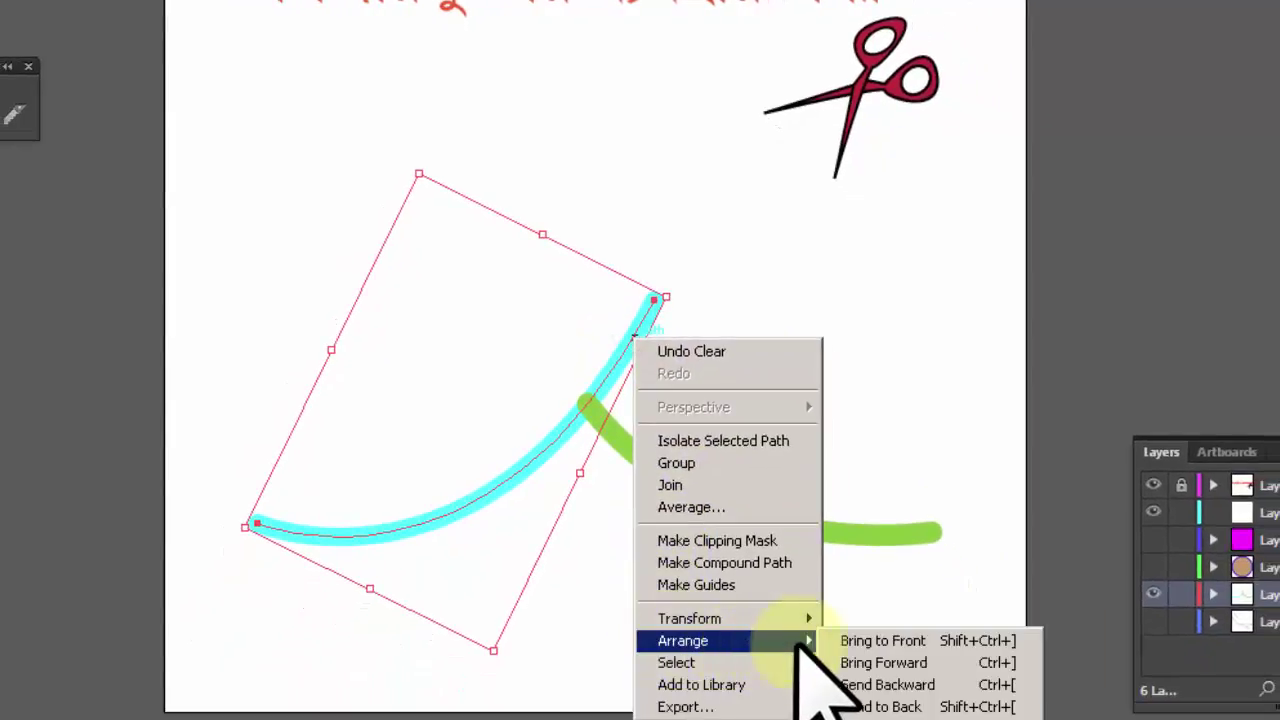
click(875, 641)
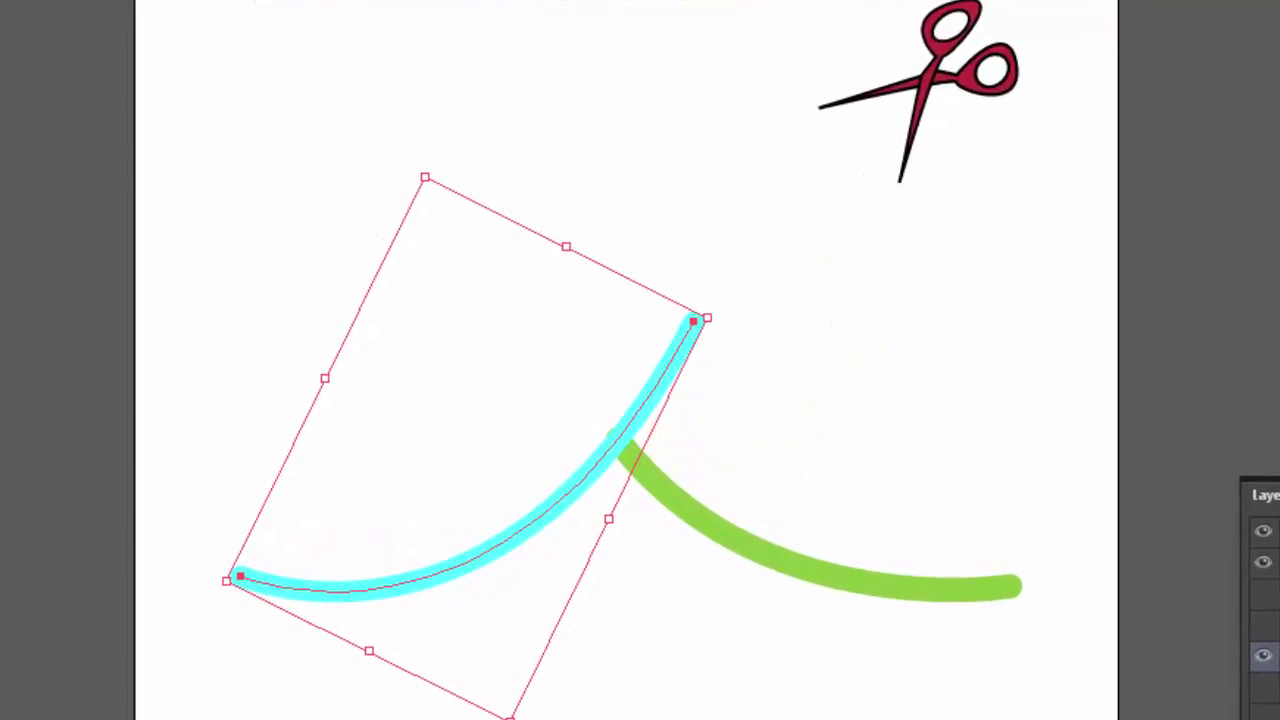
key(c)
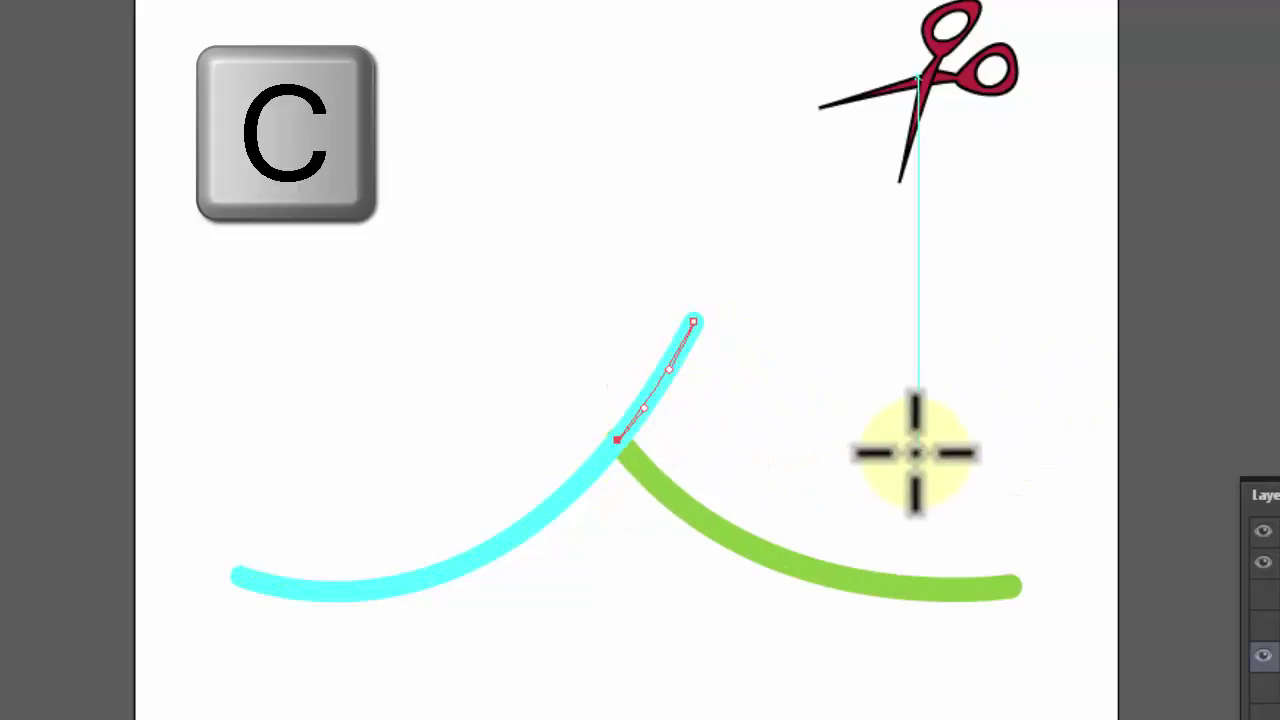
key(Delete)
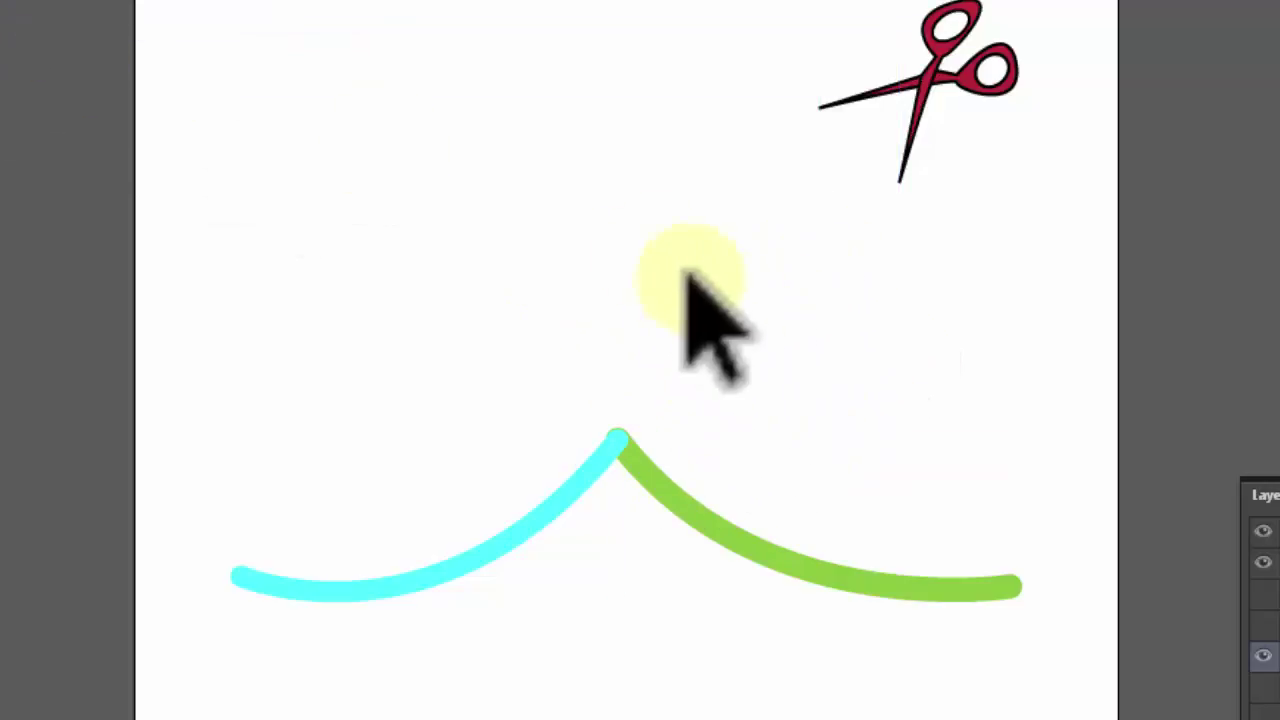
drag(643, 246, 823, 386)
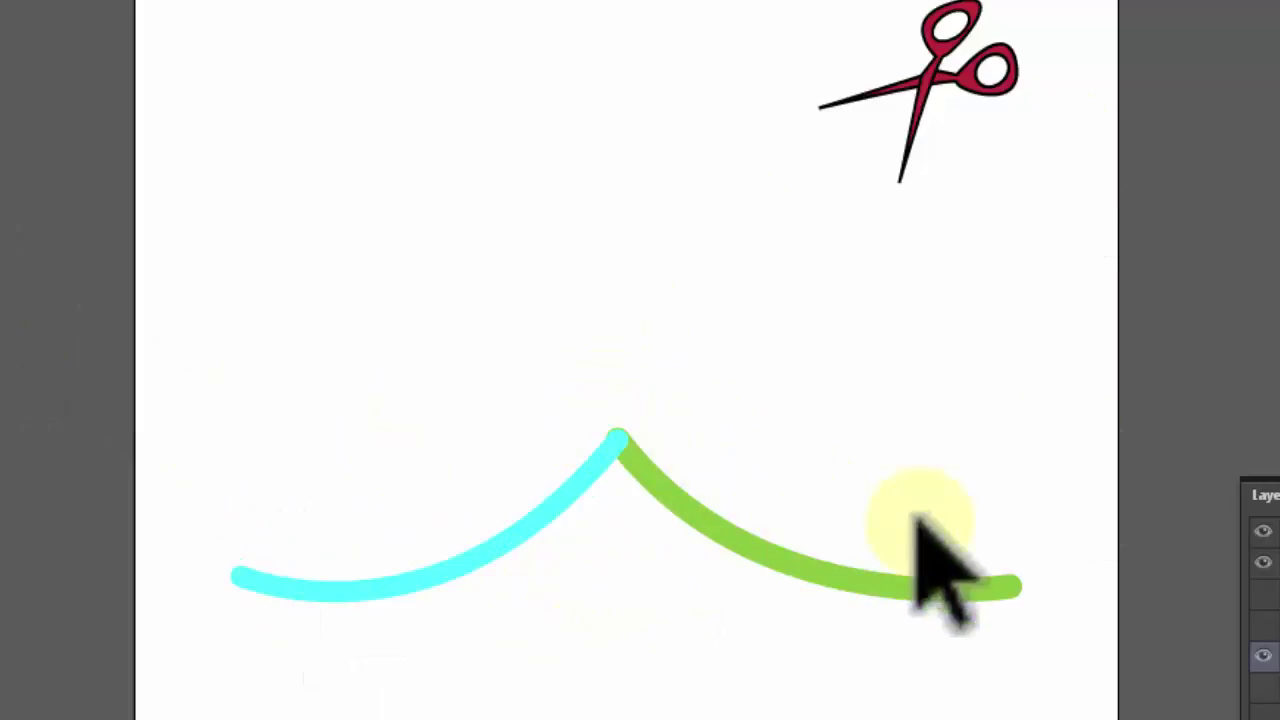
Hide Layer 2 and cut the brown circle at its top and bottom anchors
click(1262, 665)
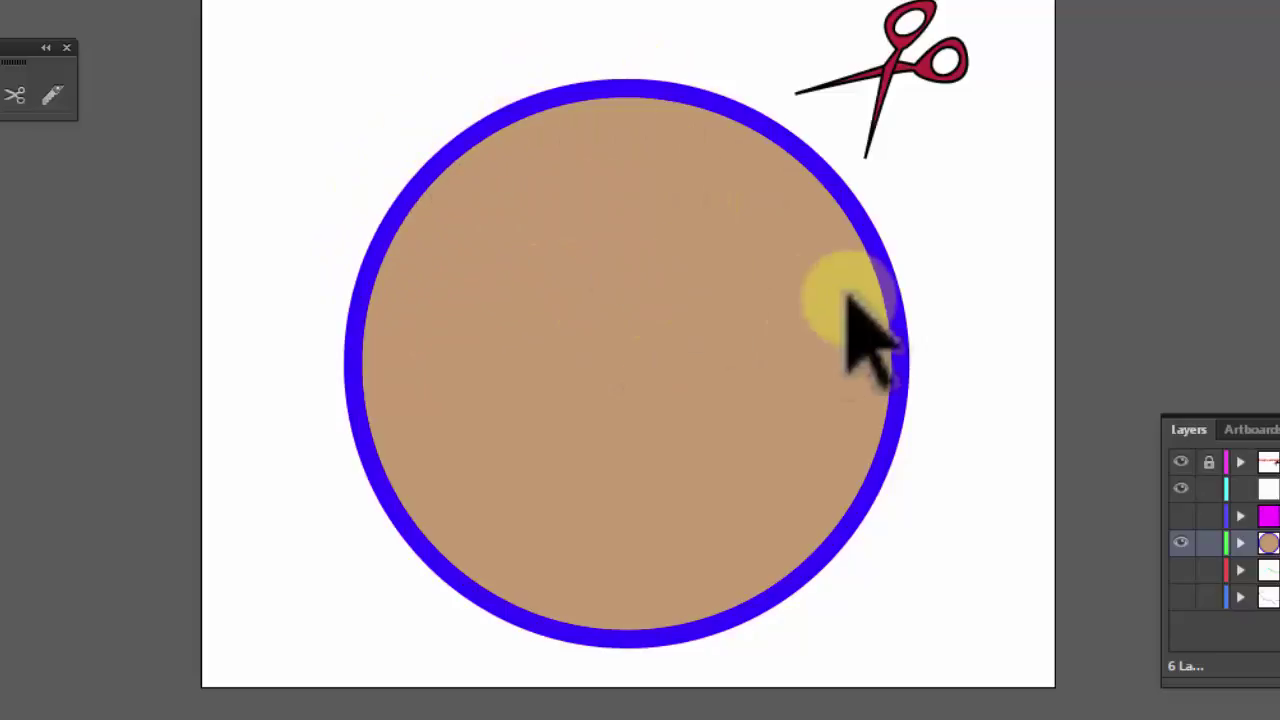
mouse_move(318, 117)
mouse_down()
mouse_move(412, 334)
mouse_move(660, 575)
mouse_up()
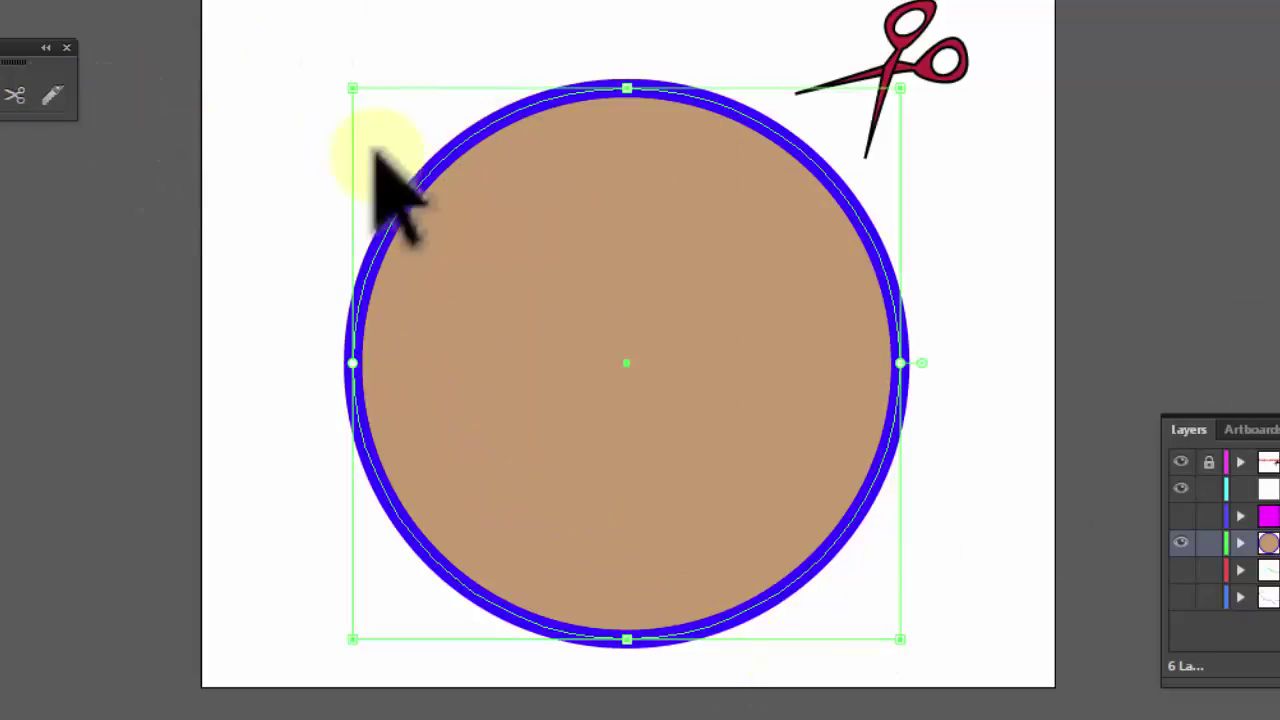
key(c)
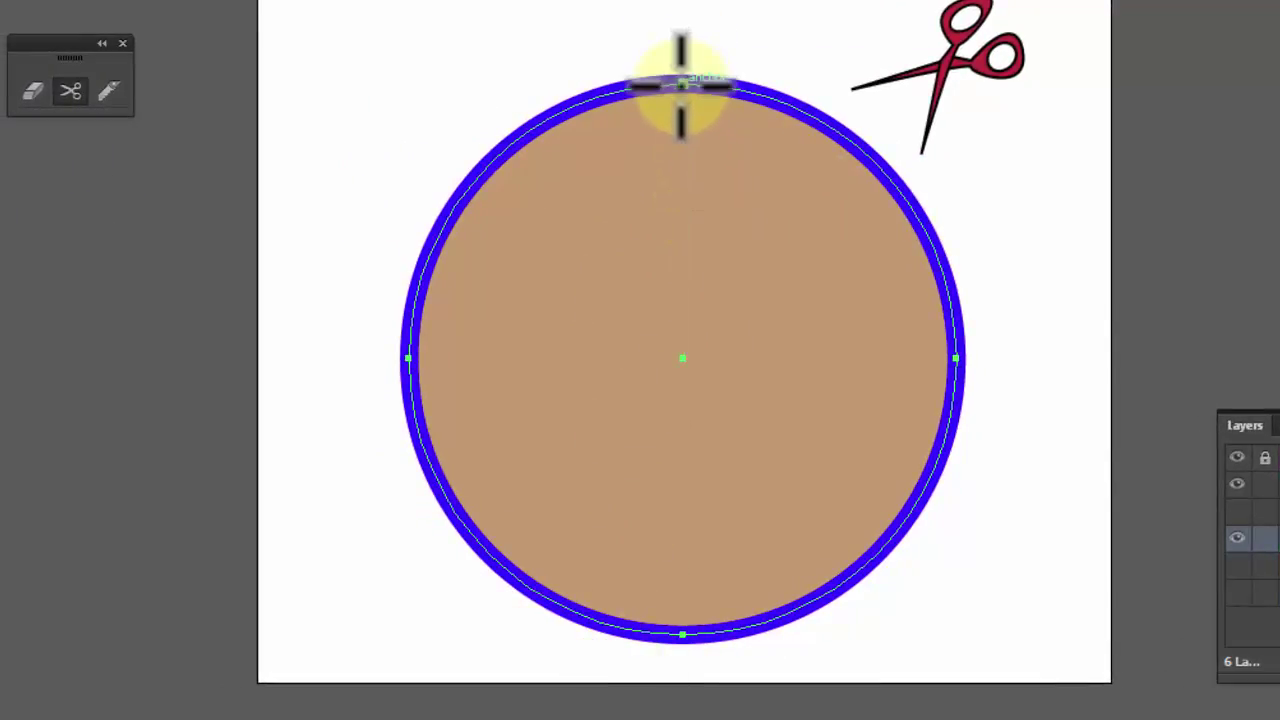
click(682, 85)
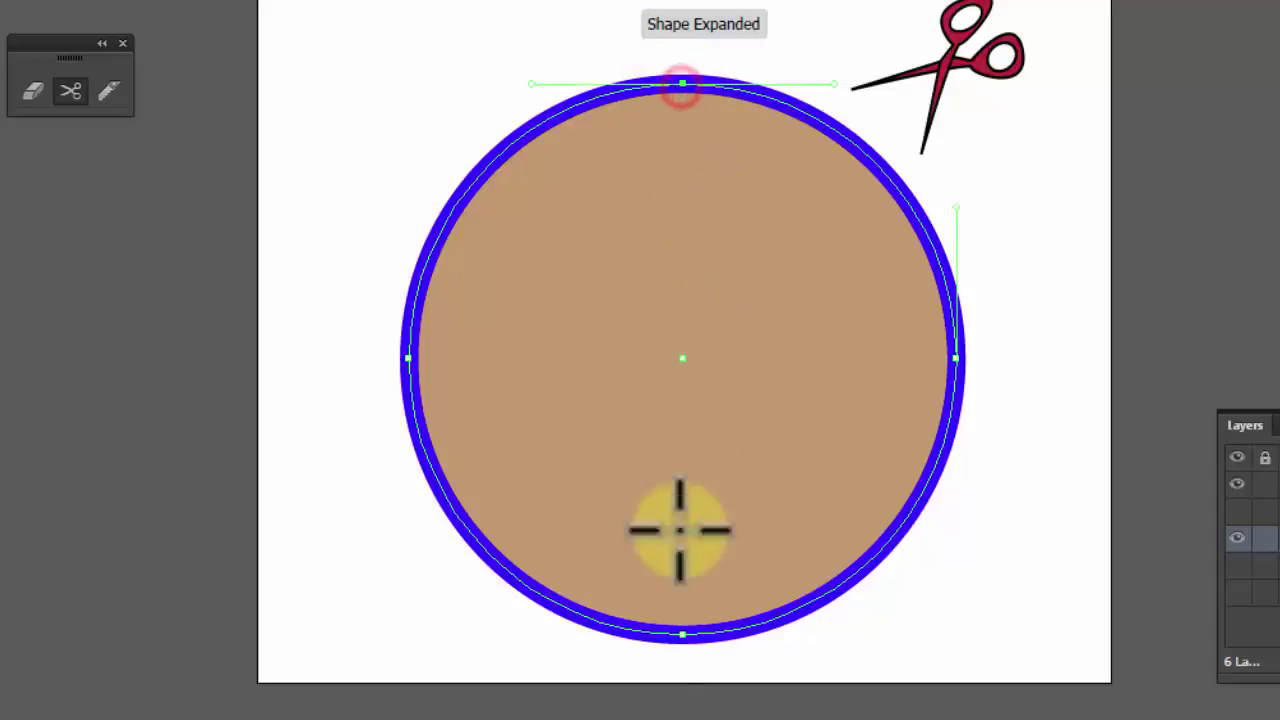
click(682, 632)
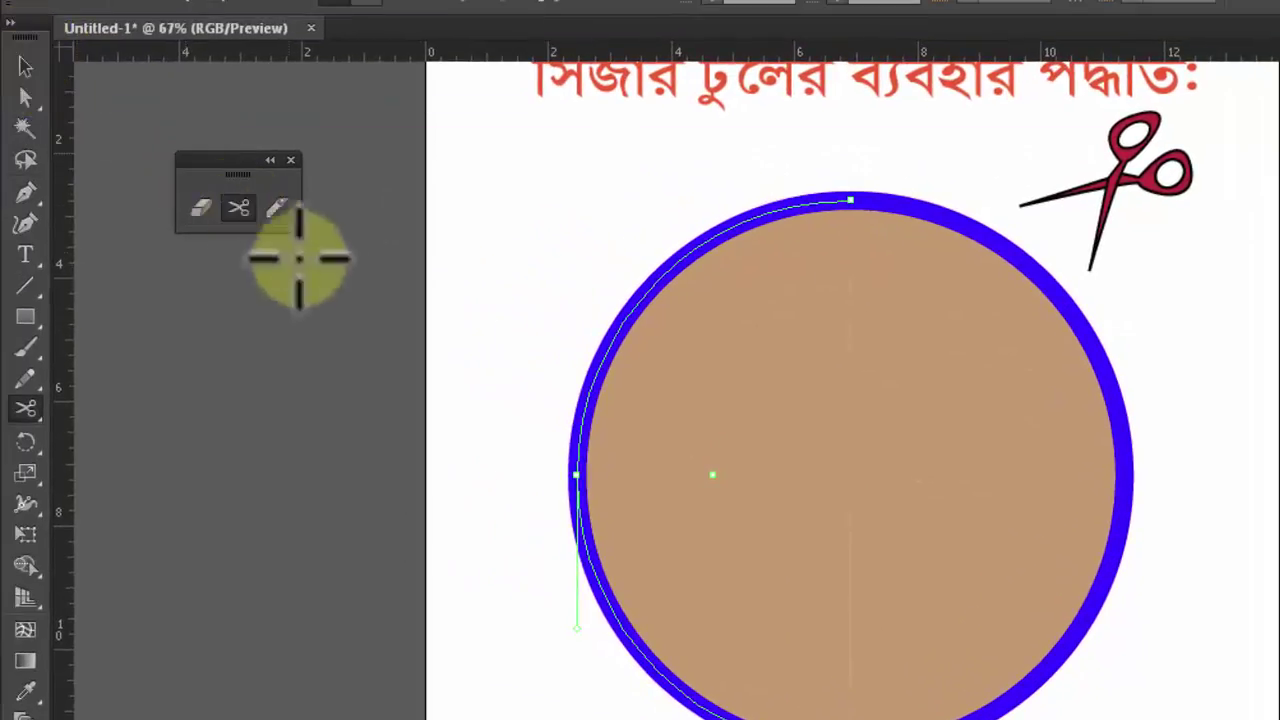
Drag the circle's left half leftward to open a vertical gap
key(v)
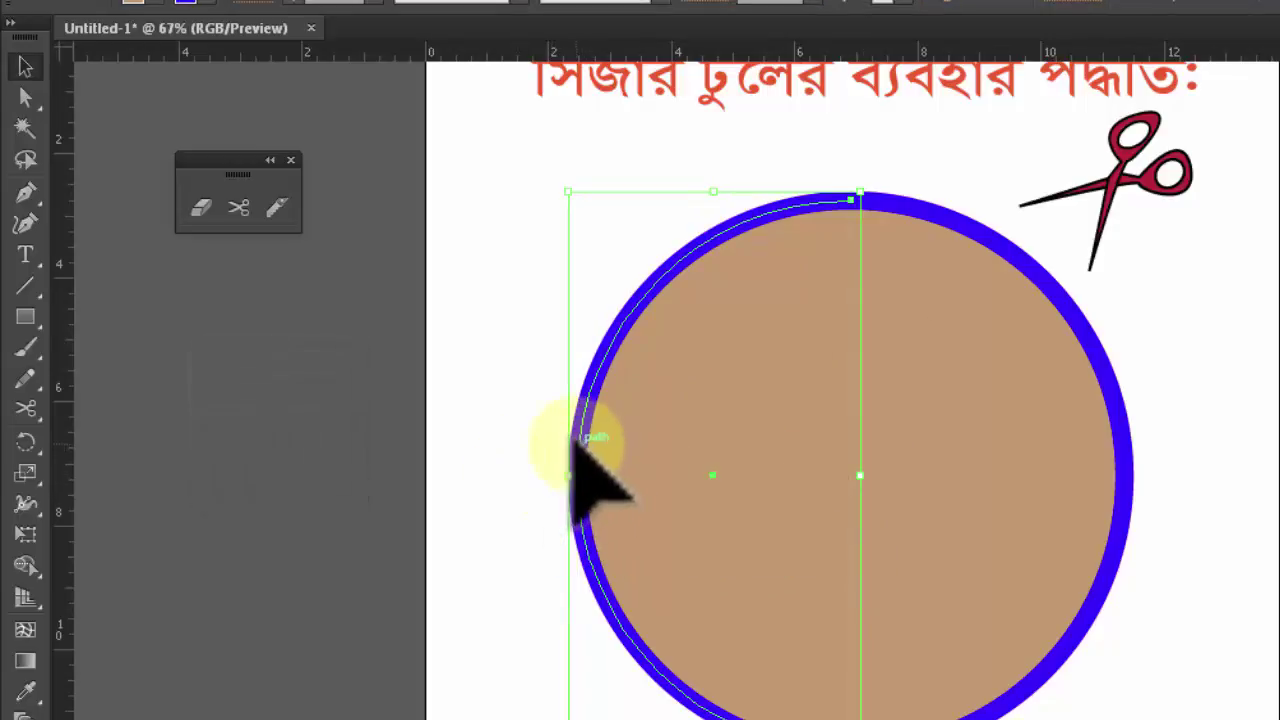
drag(572, 439, 523, 439)
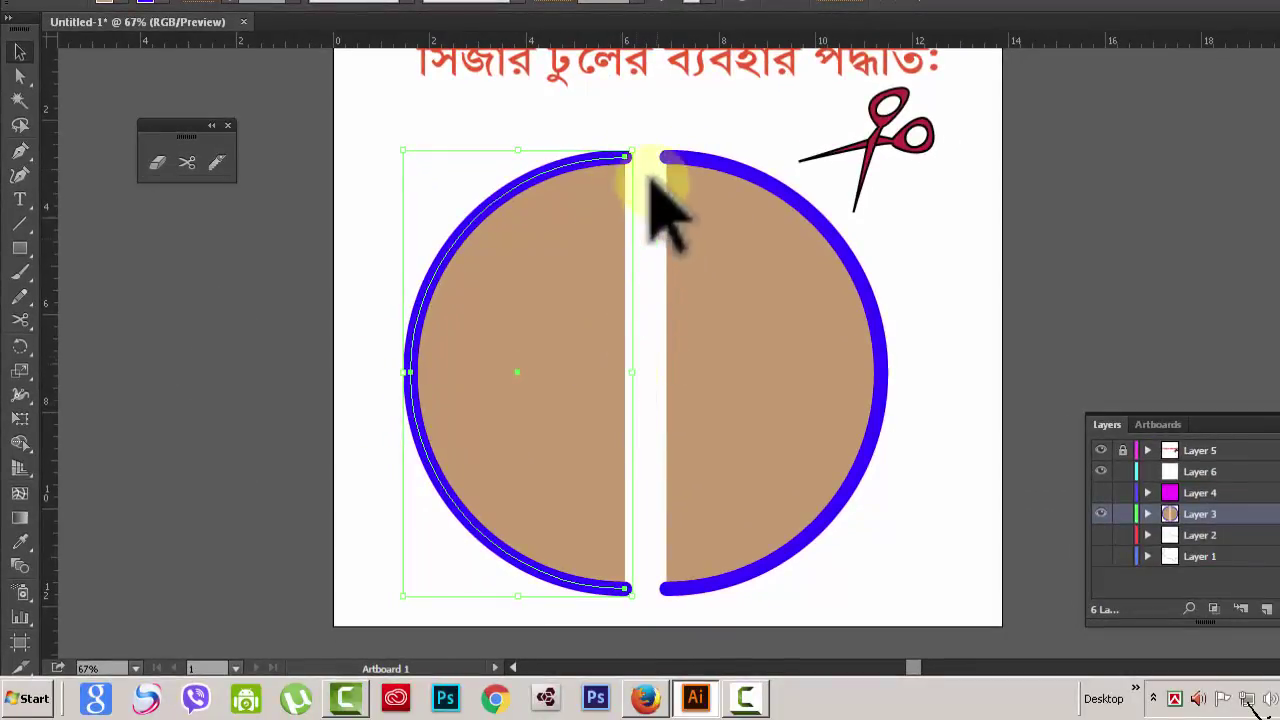
drag(612, 170, 612, 172)
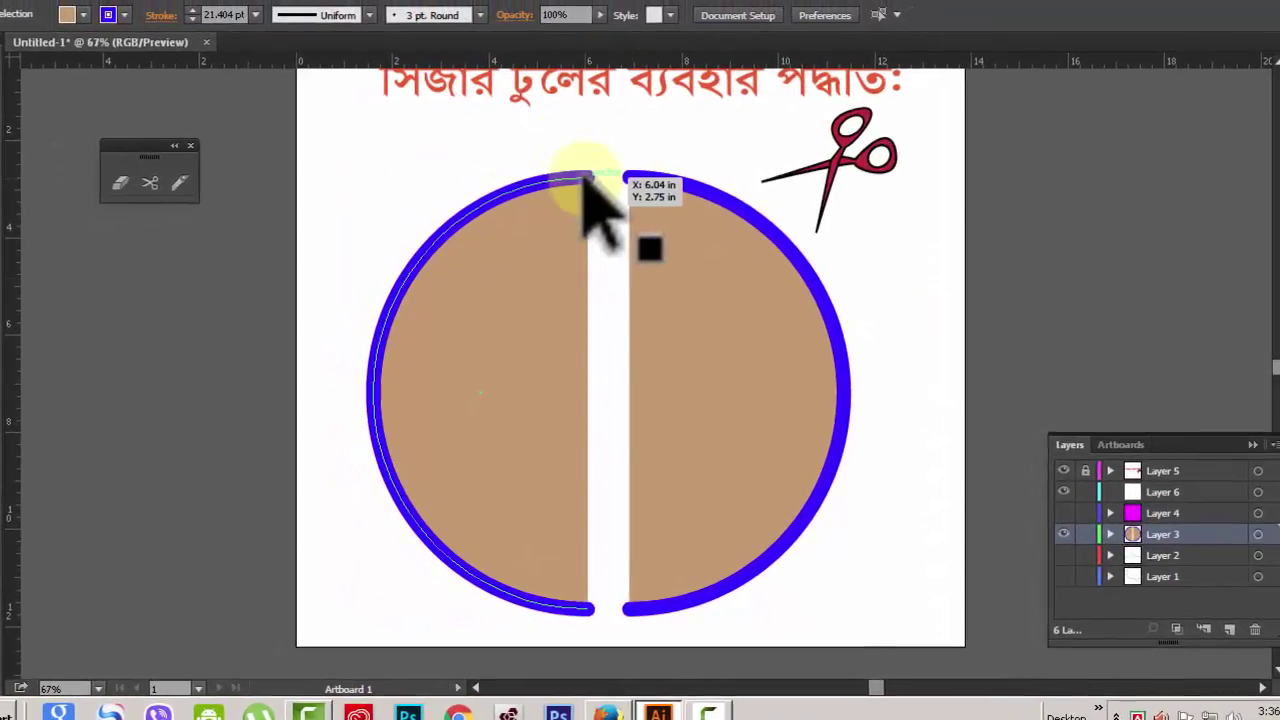
Join the left half-circle's open ends into a closed D shape, then select the right half
click(585, 182)
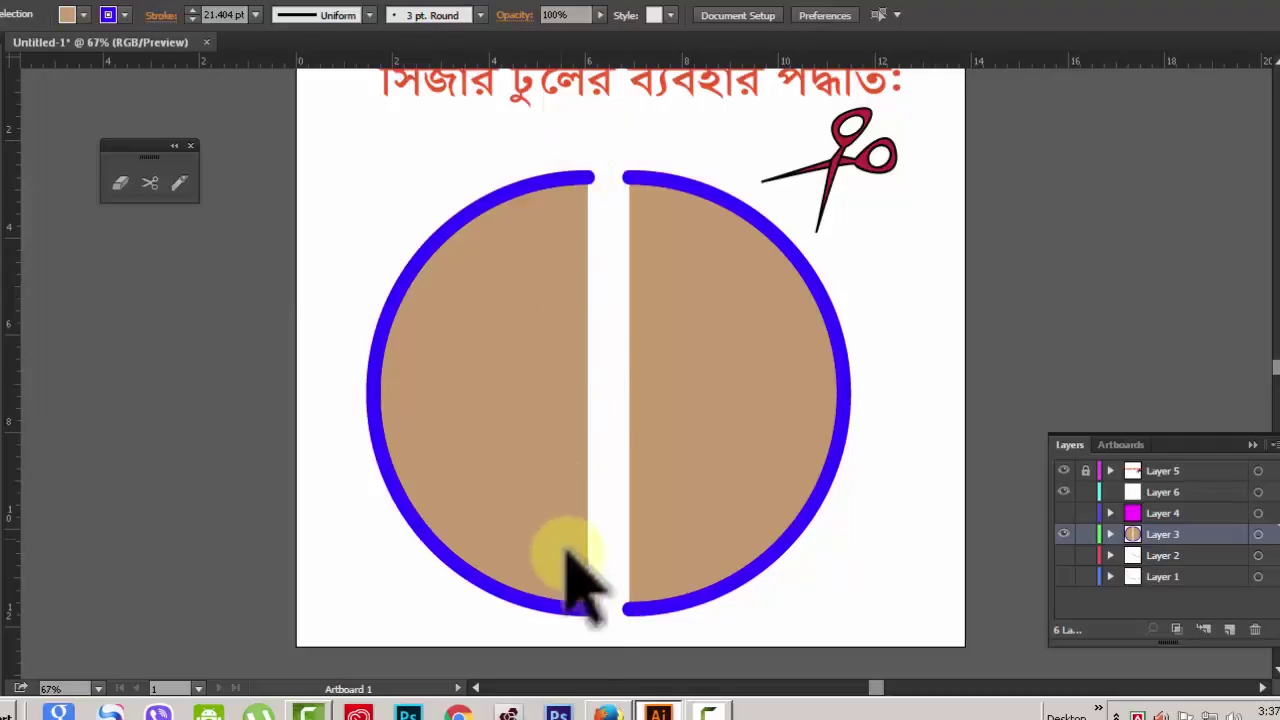
click(593, 610)
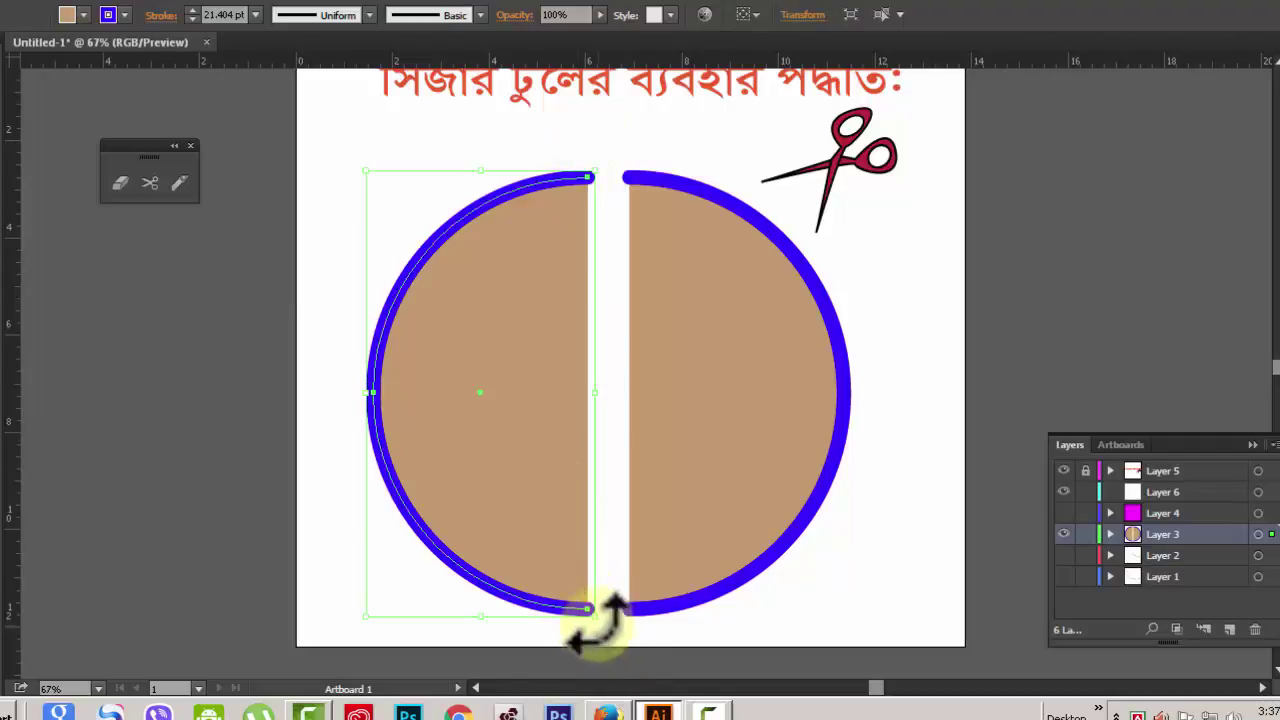
right_click(590, 615)
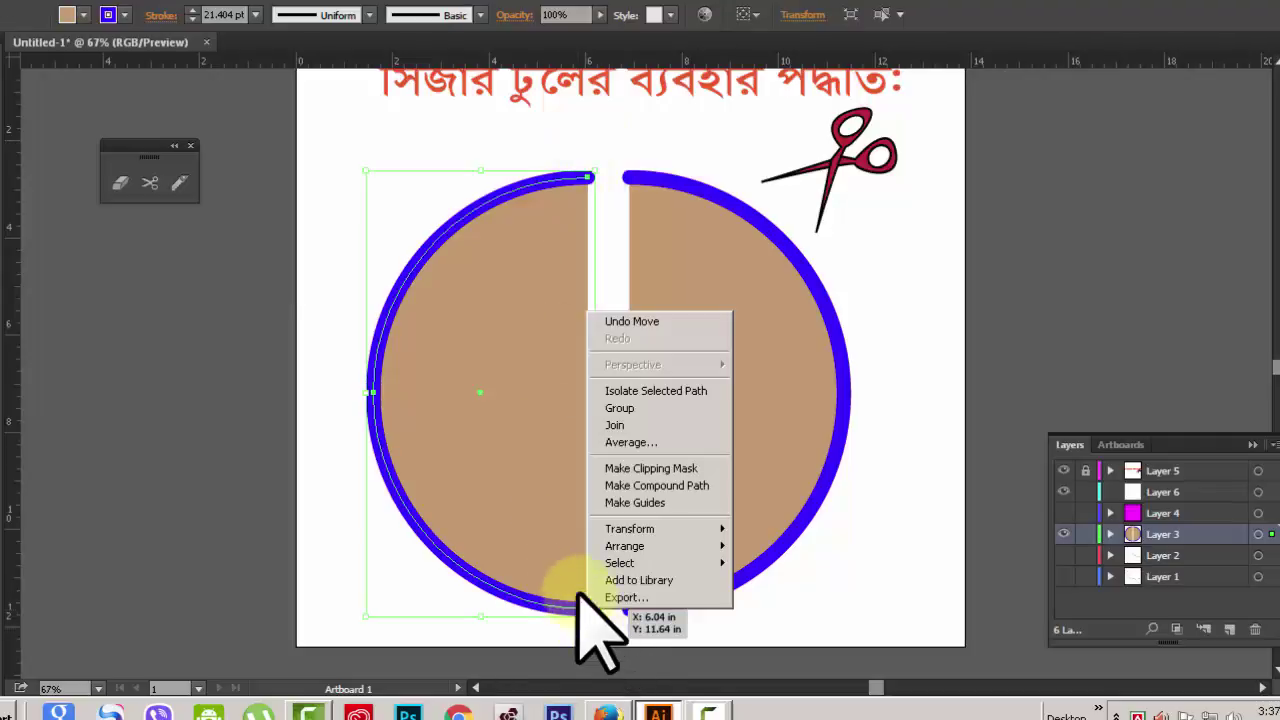
click(609, 426)
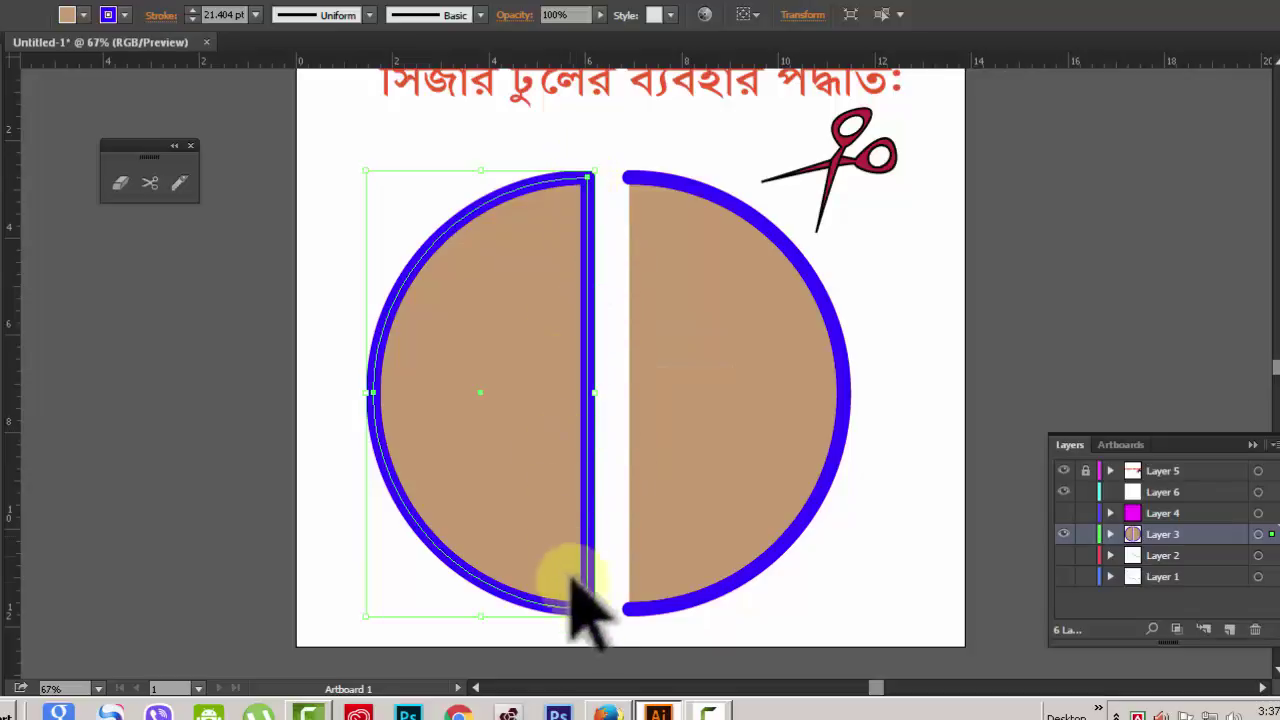
click(895, 249)
drag(609, 149, 658, 200)
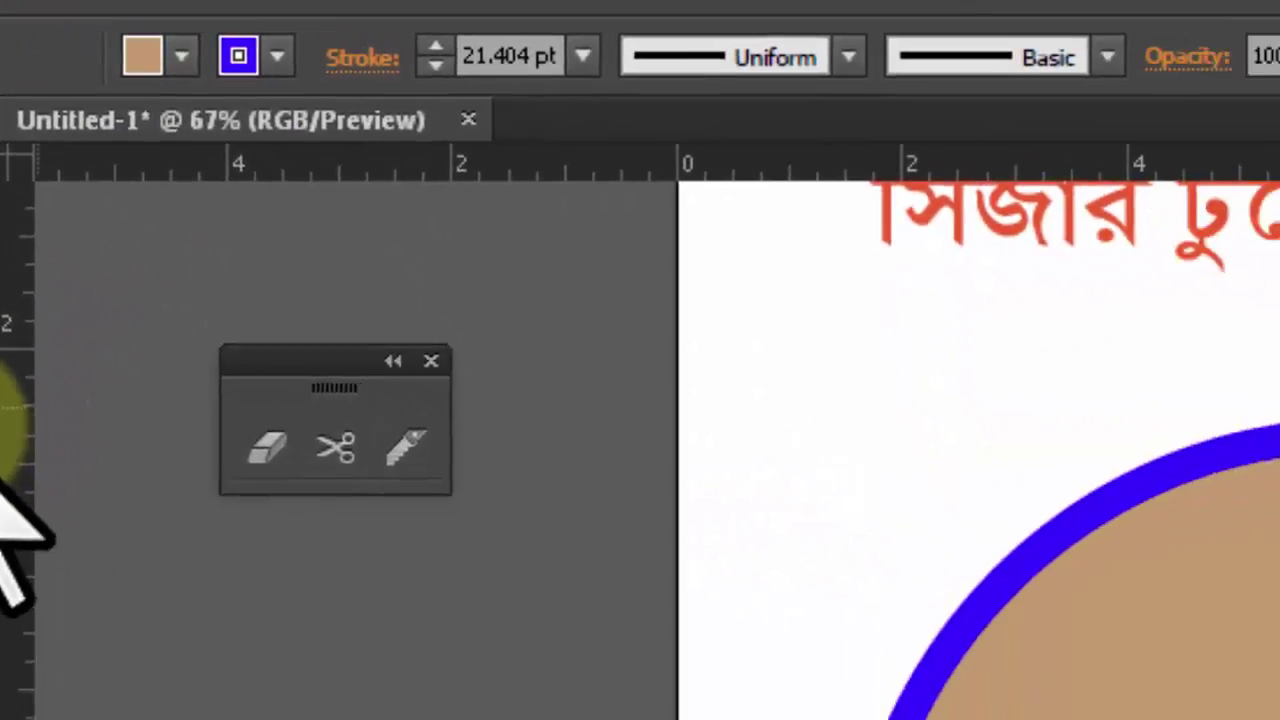
Close the right half into a crescent with a Pen-drawn curved inner edge, then hide its layer
click(3, 480)
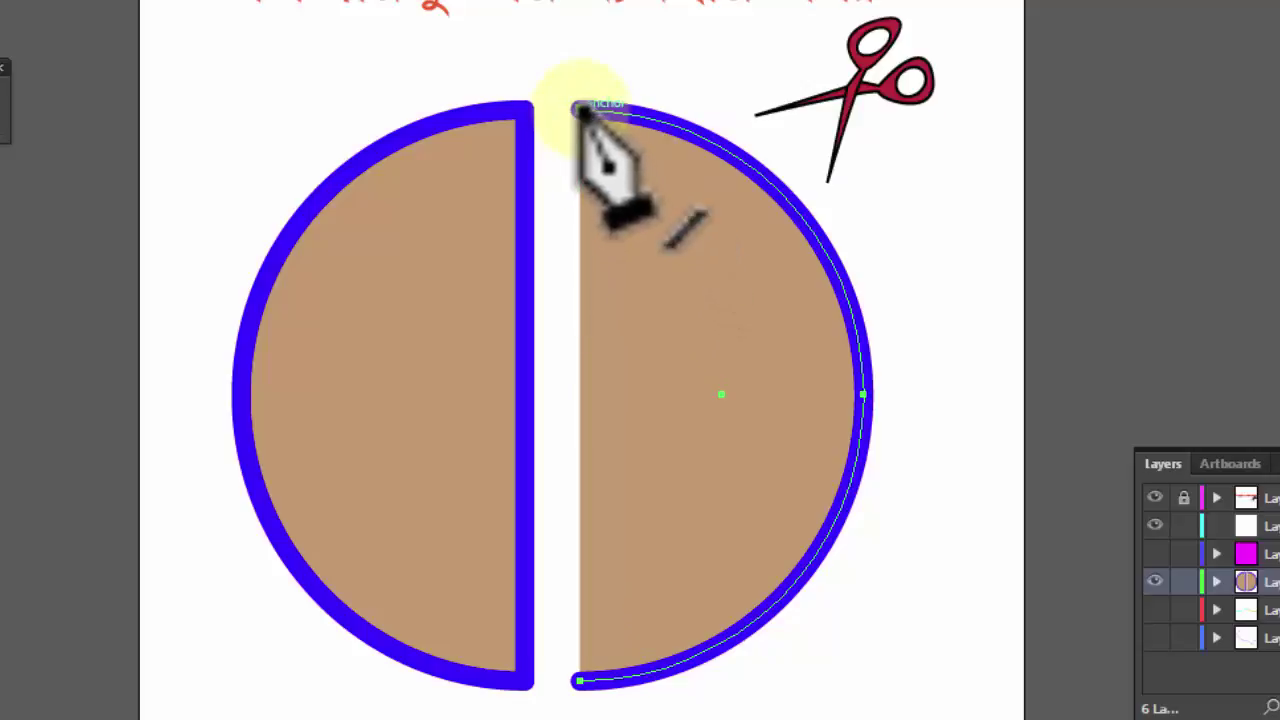
click(579, 108)
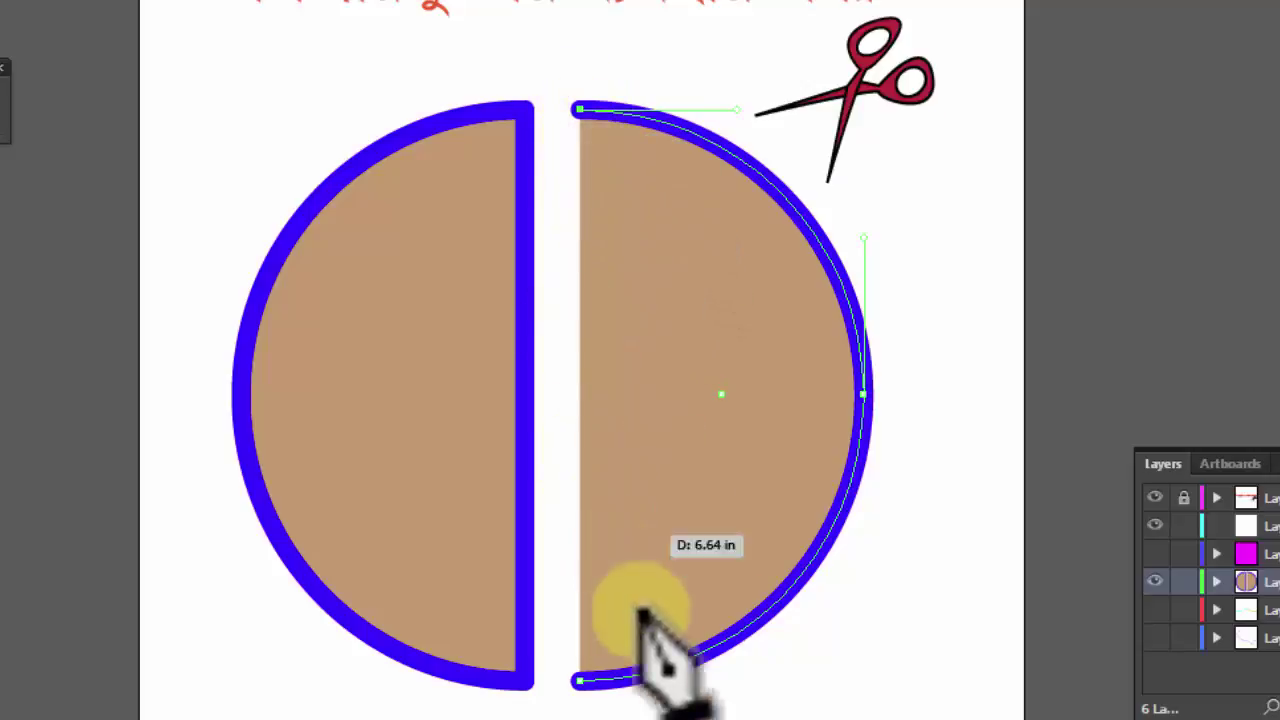
mouse_move(721, 392)
mouse_down()
mouse_move(688, 492)
mouse_move(714, 513)
mouse_up()
click(579, 680)
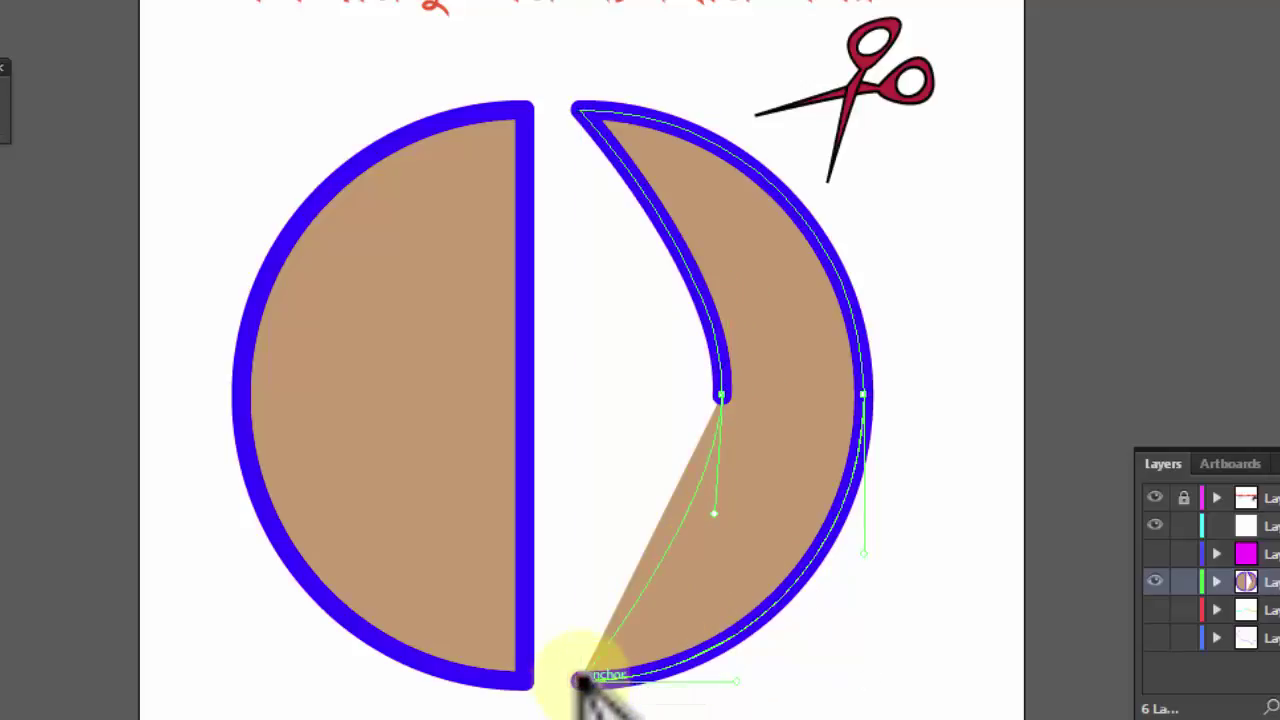
drag(579, 680, 578, 679)
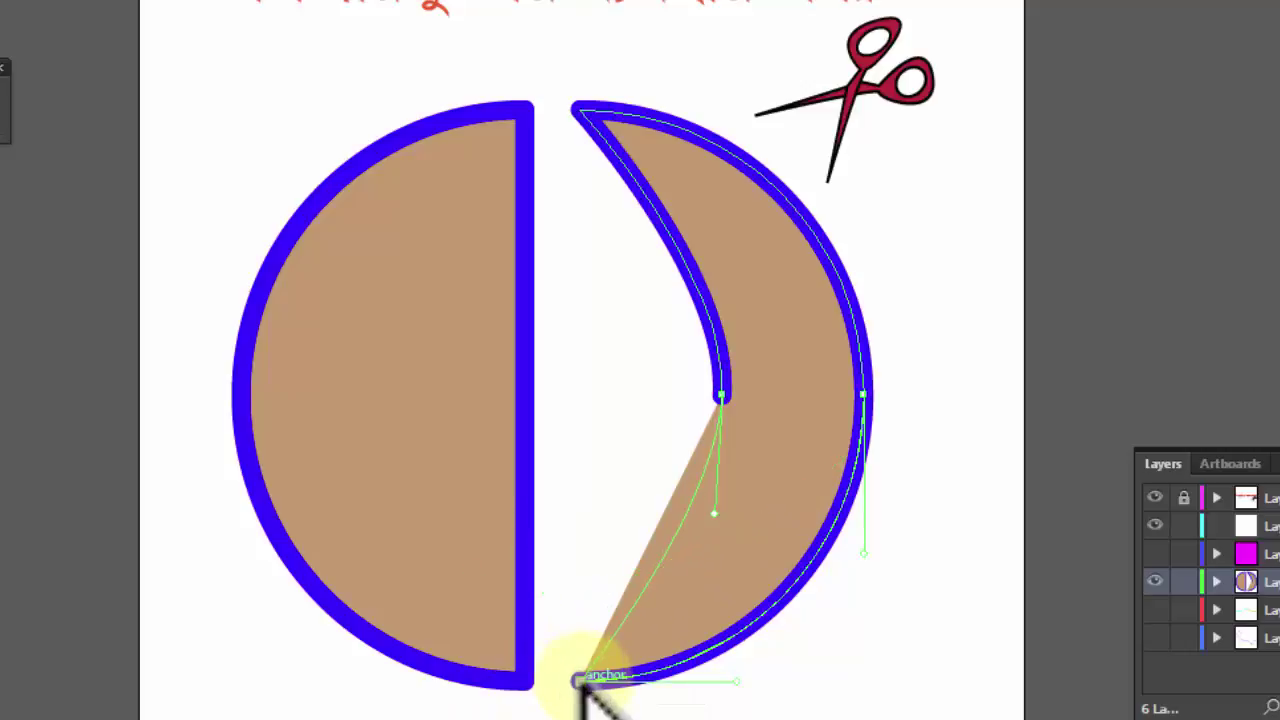
click(579, 680)
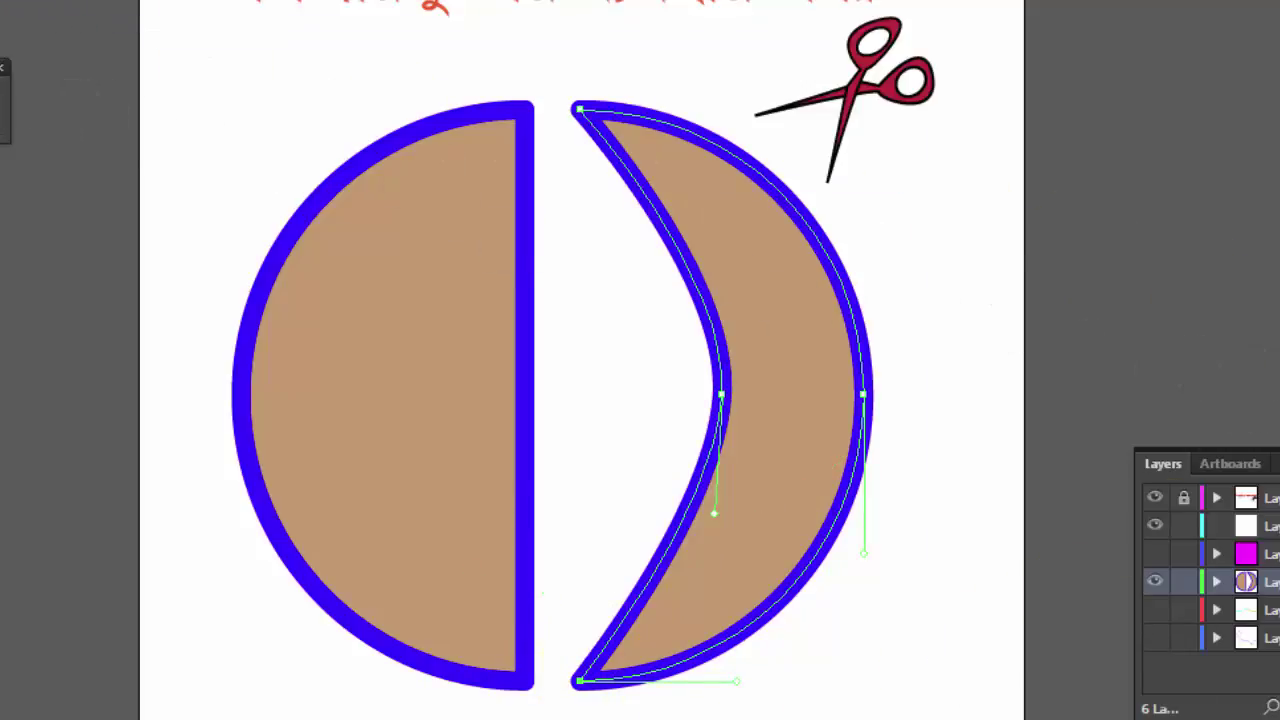
click(1008, 254)
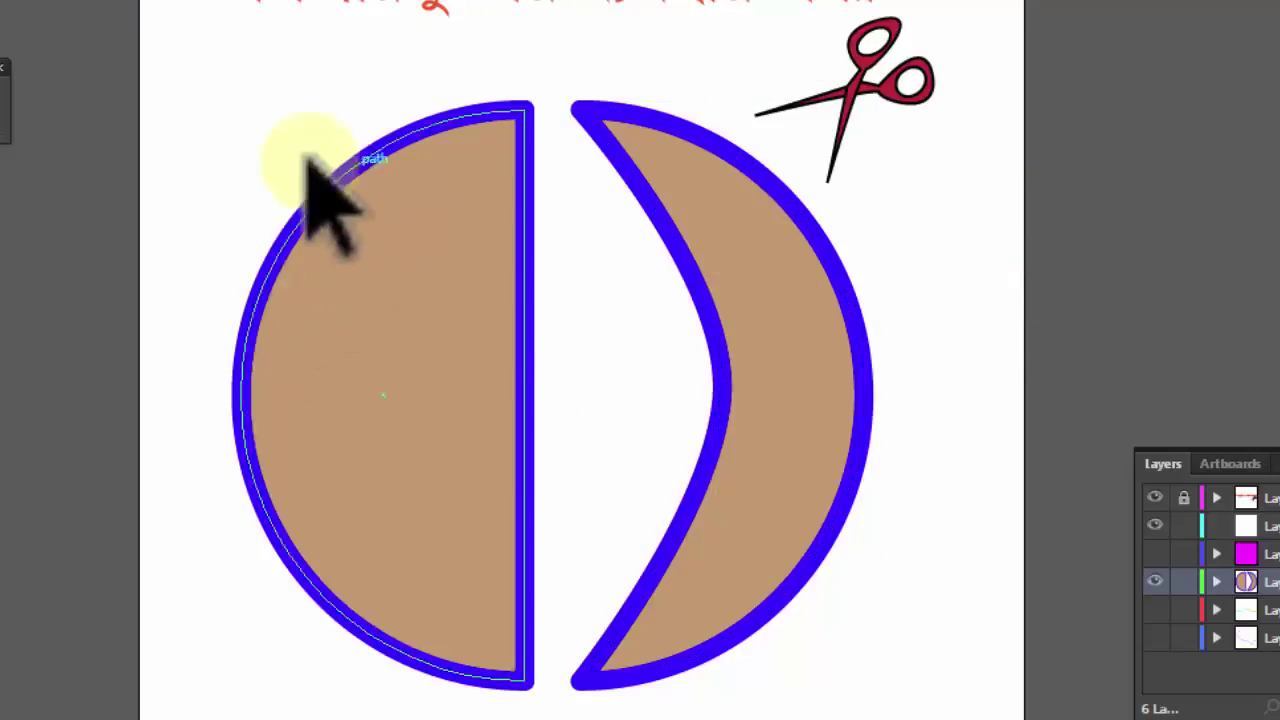
click(1154, 581)
Show the magenta square's layer, select it, and snip its outline at three points with Scissors
click(1154, 553)
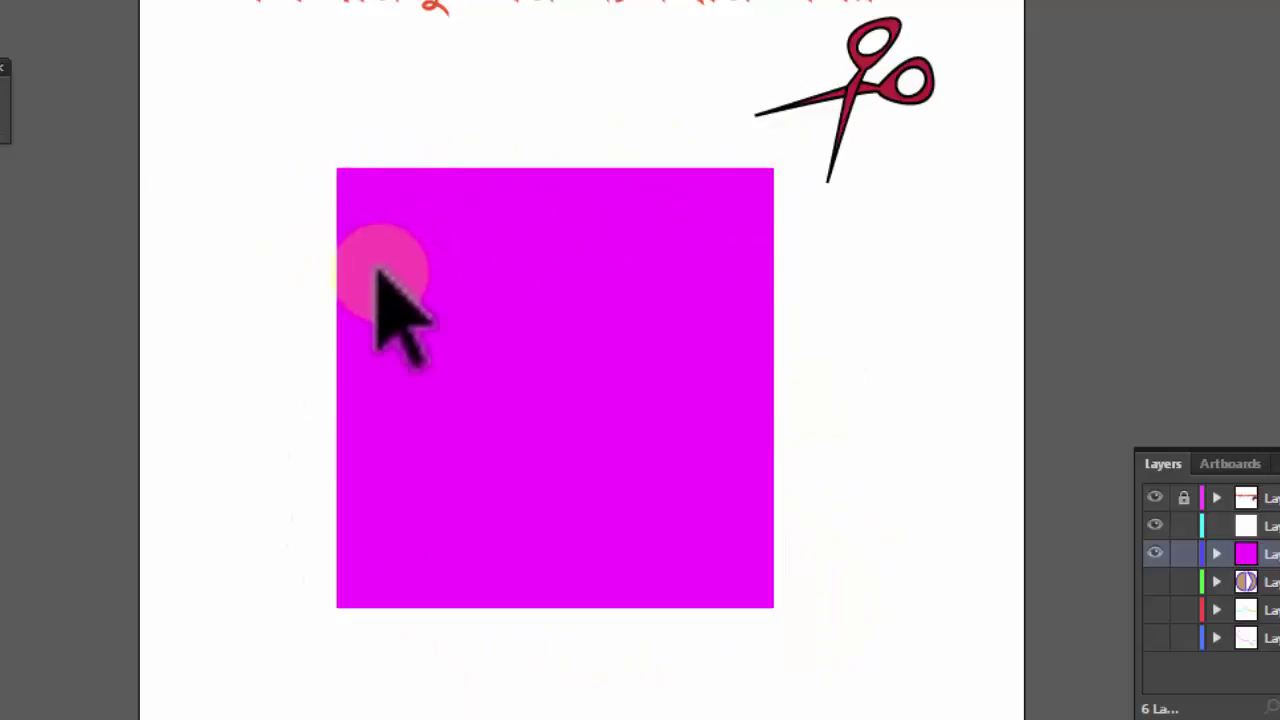
drag(329, 137, 540, 603)
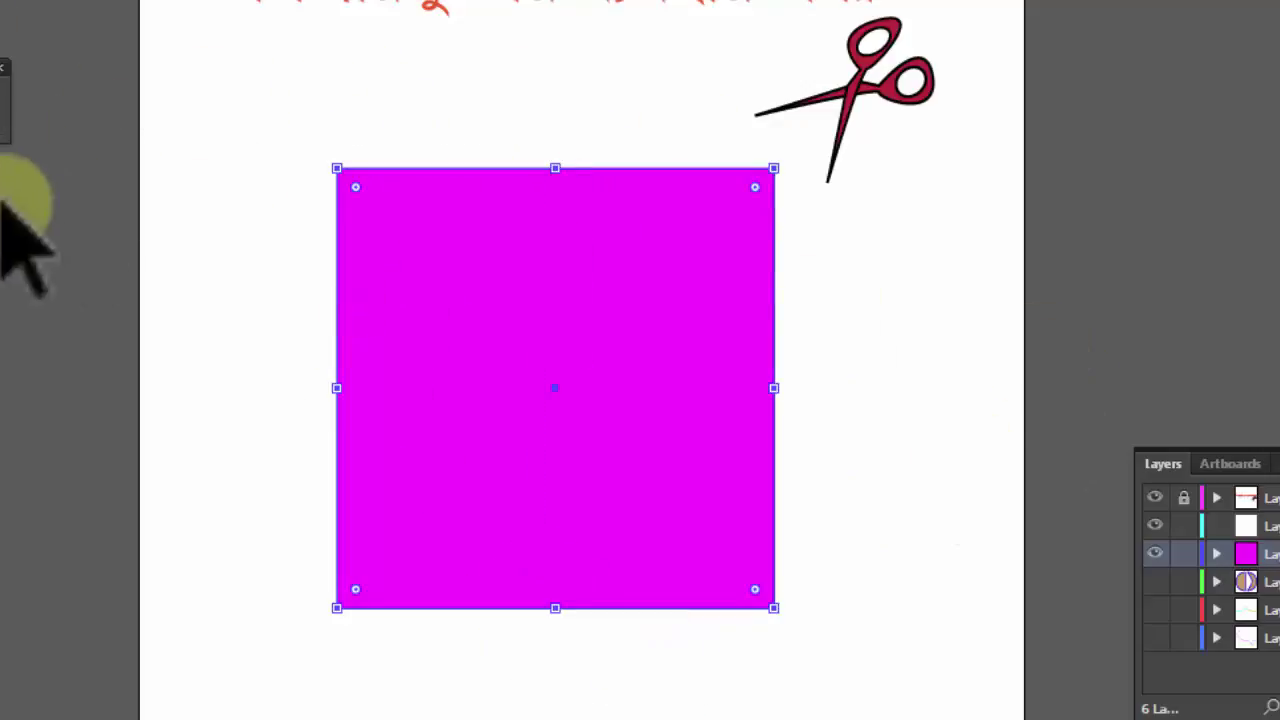
key(c)
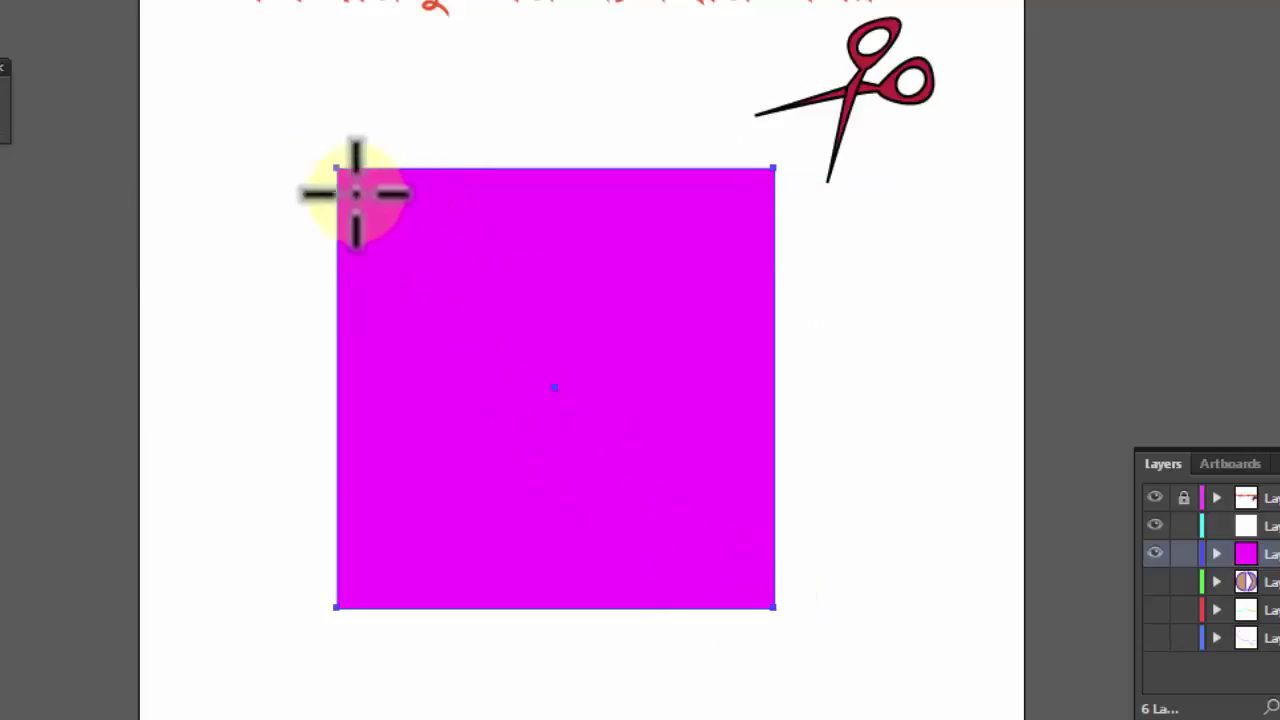
click(405, 167)
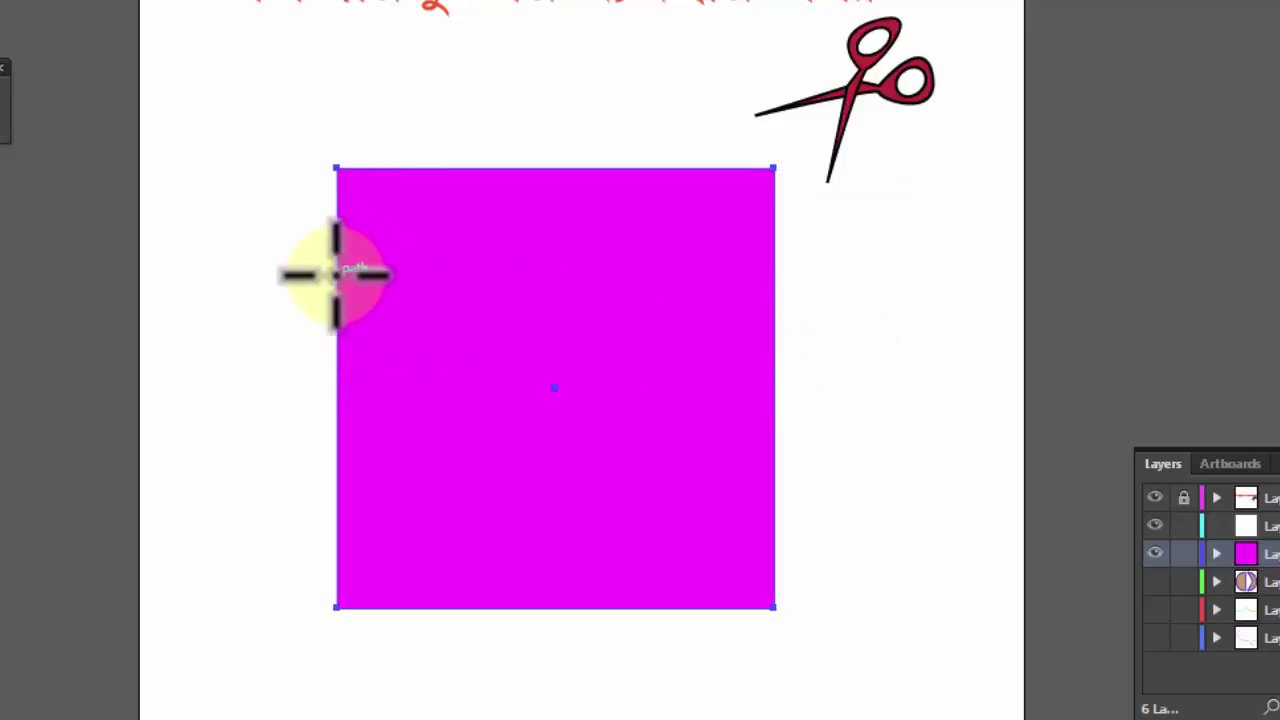
click(339, 274)
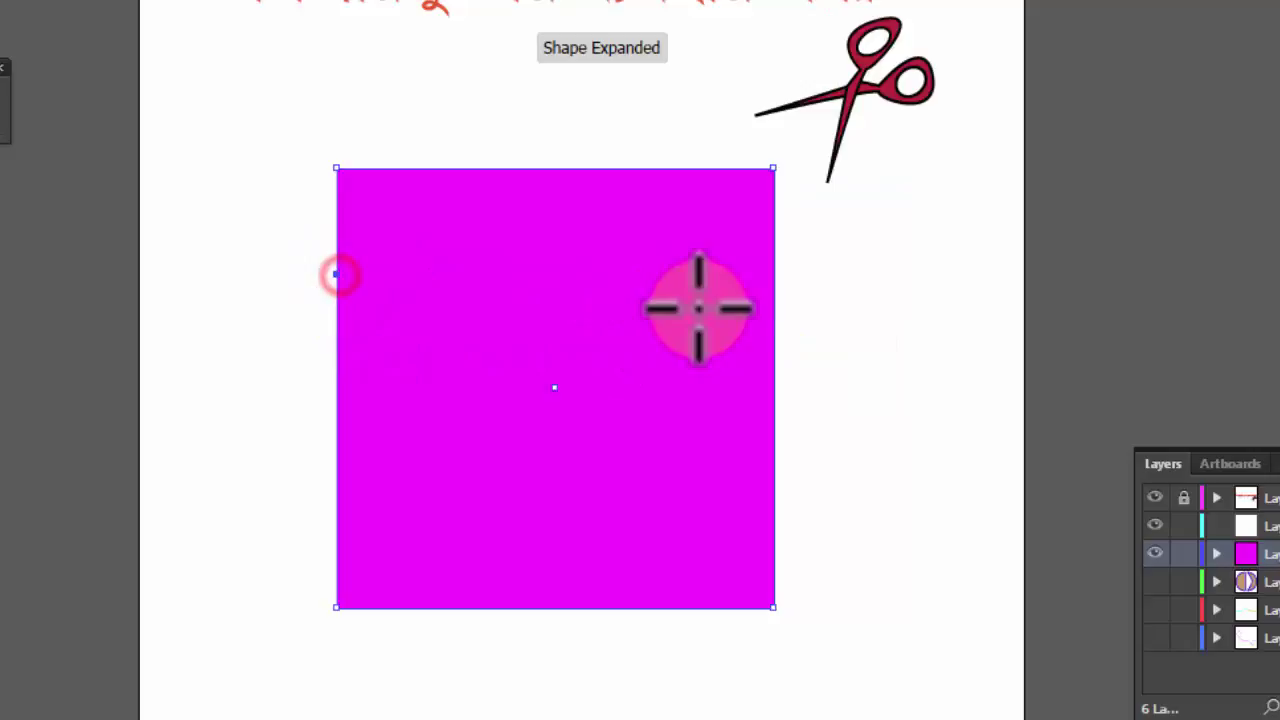
click(771, 297)
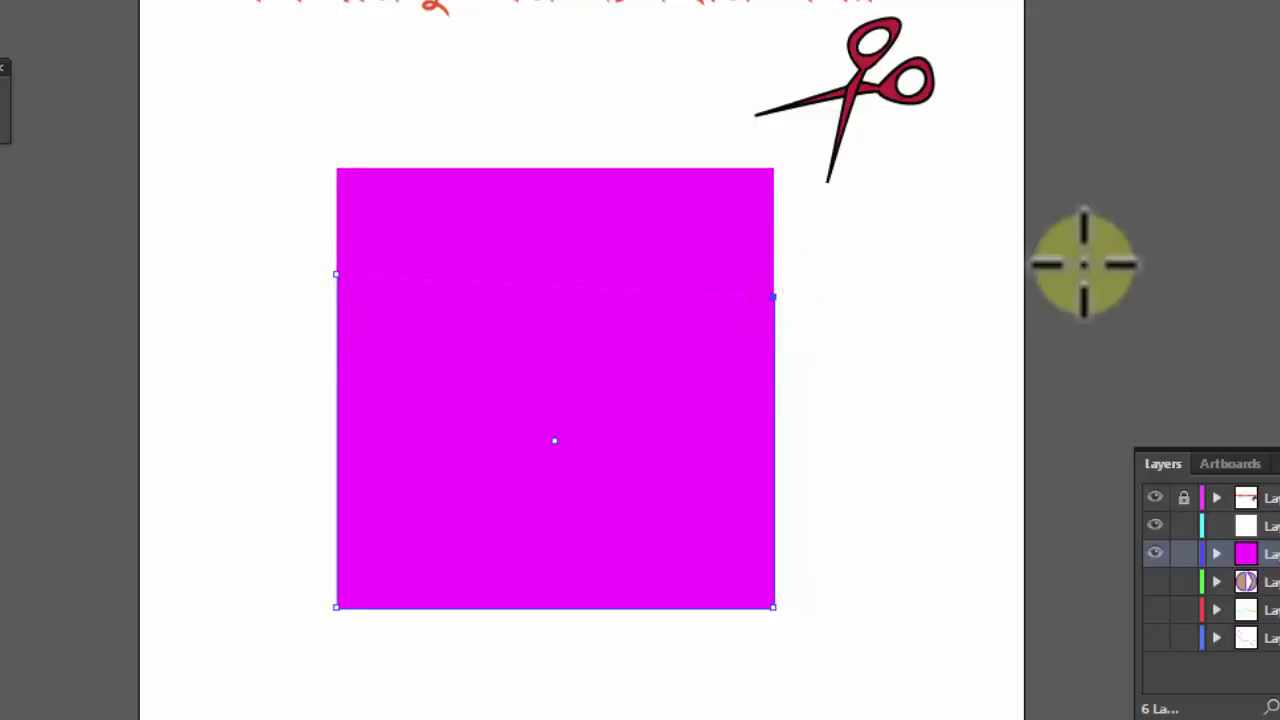
Cut the square diagonally from top-left to bottom-right corner and shift the upper triangle up-right
key(v)
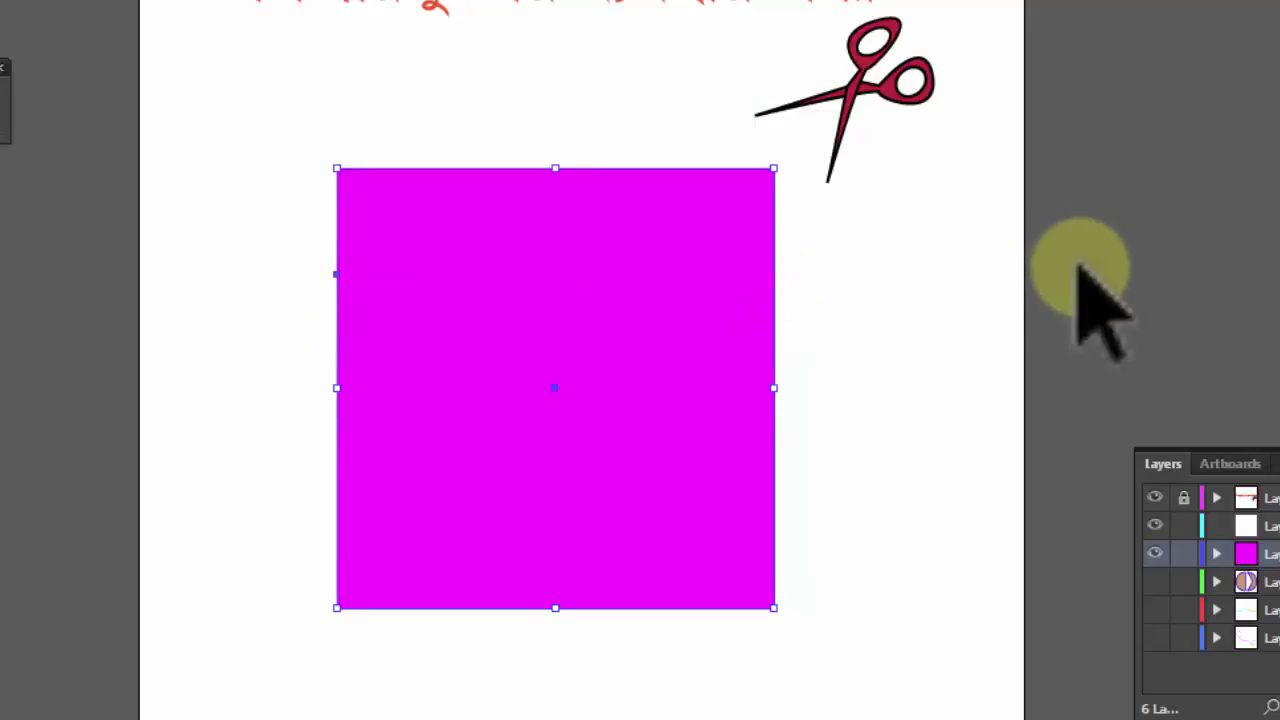
key(c)
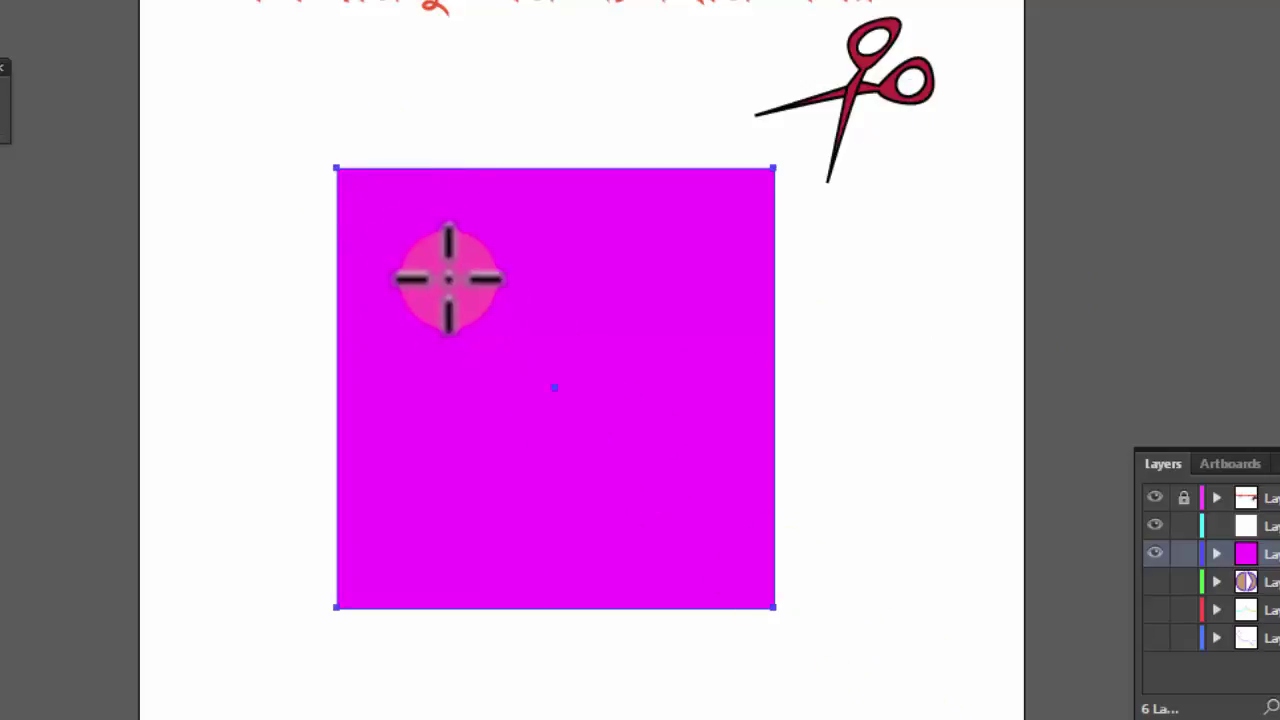
click(336, 168)
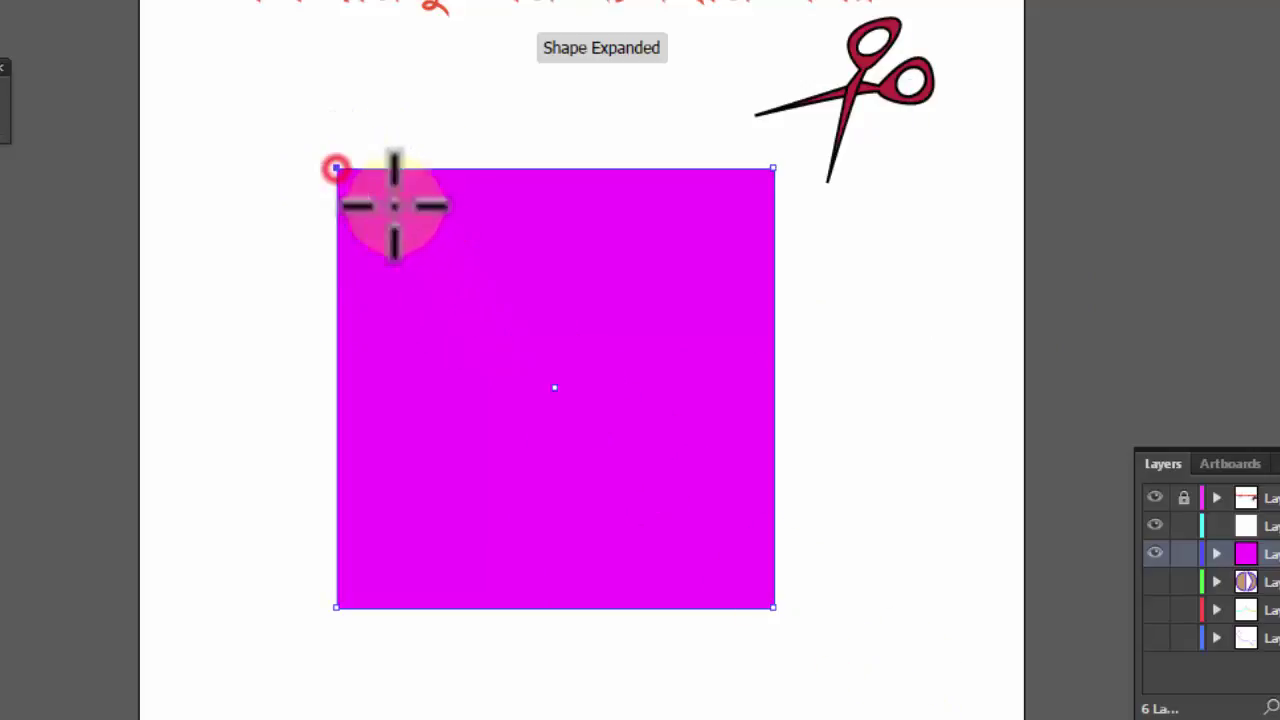
click(772, 607)
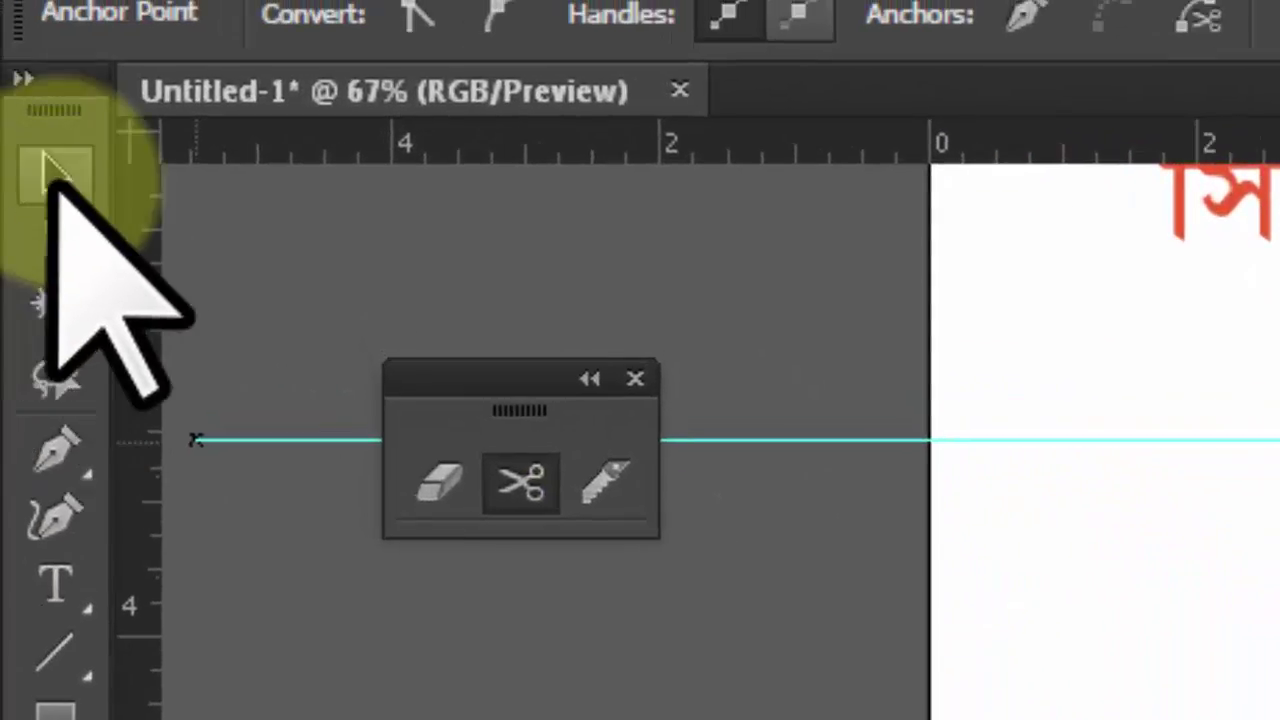
click(52, 168)
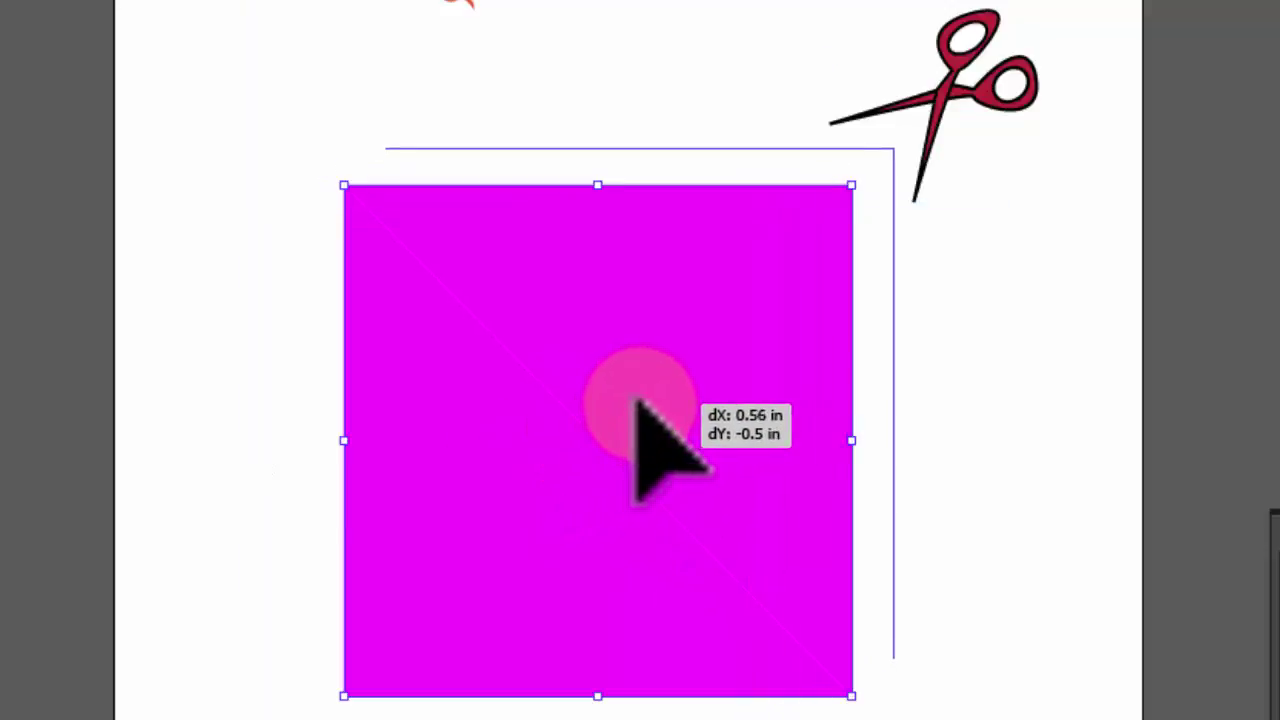
drag(592, 440, 634, 404)
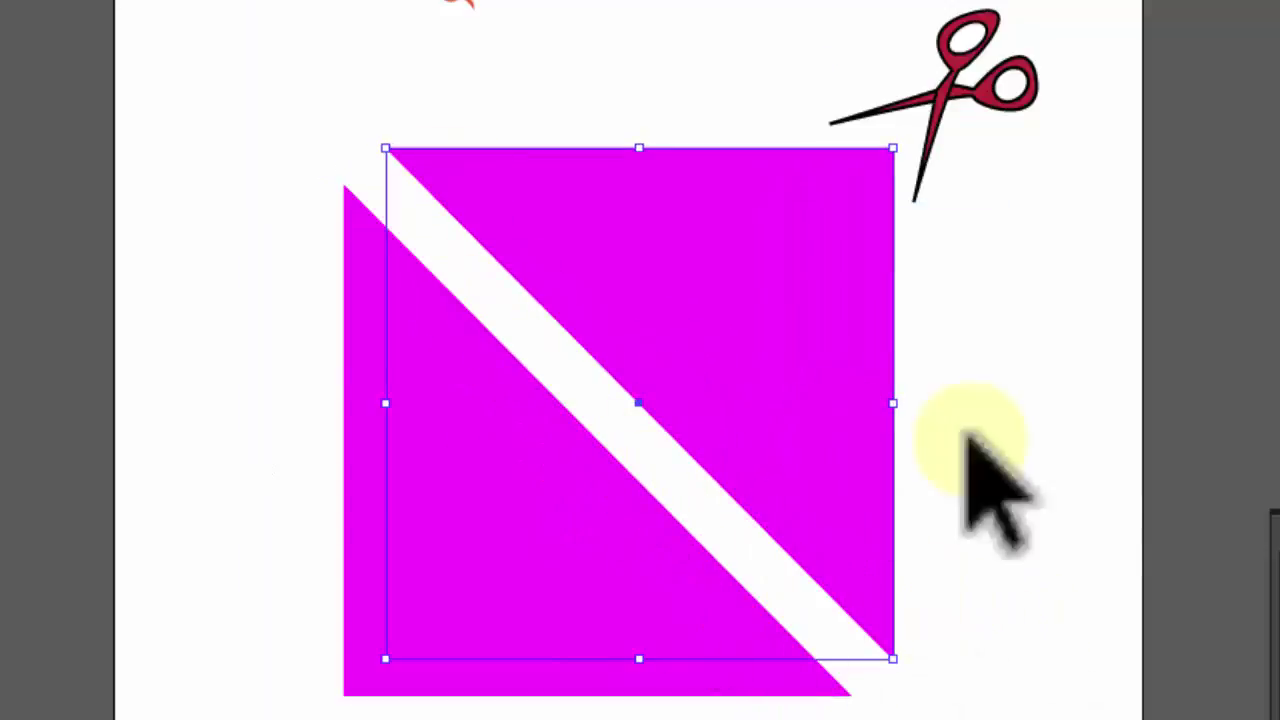
Deselect the two triangles and hide the cut square's layer
click(1055, 425)
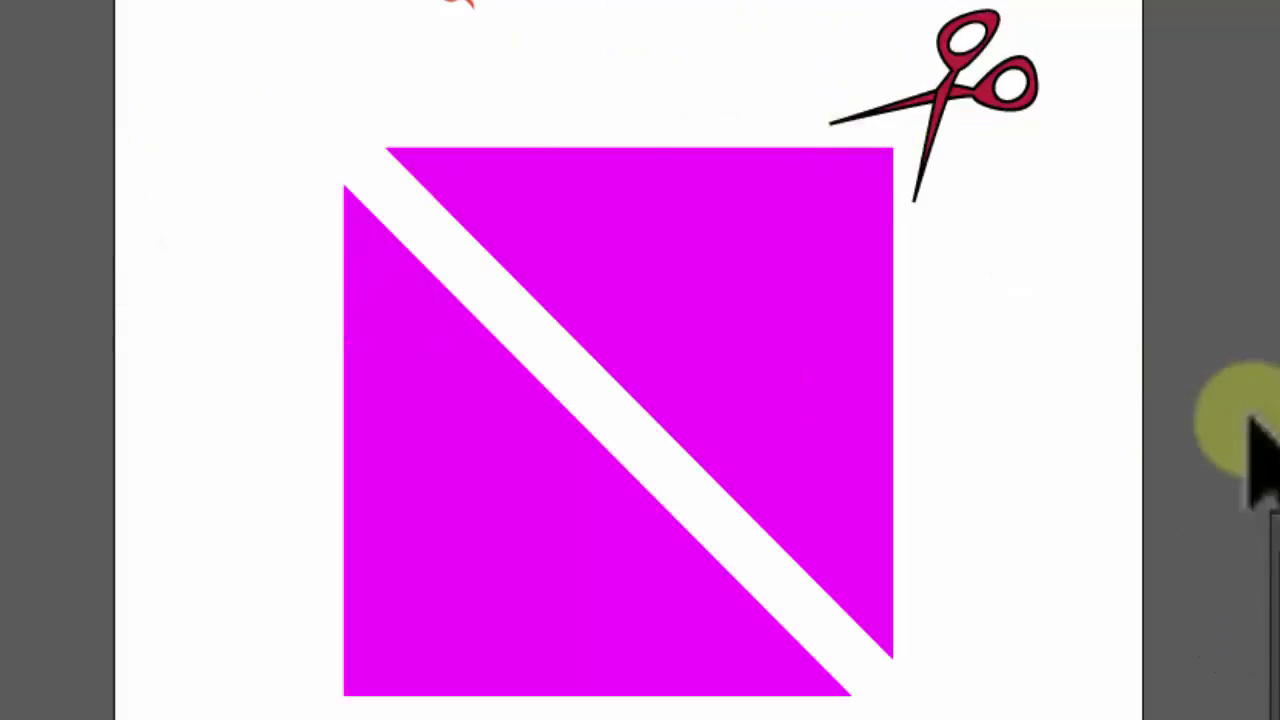
click(831, 392)
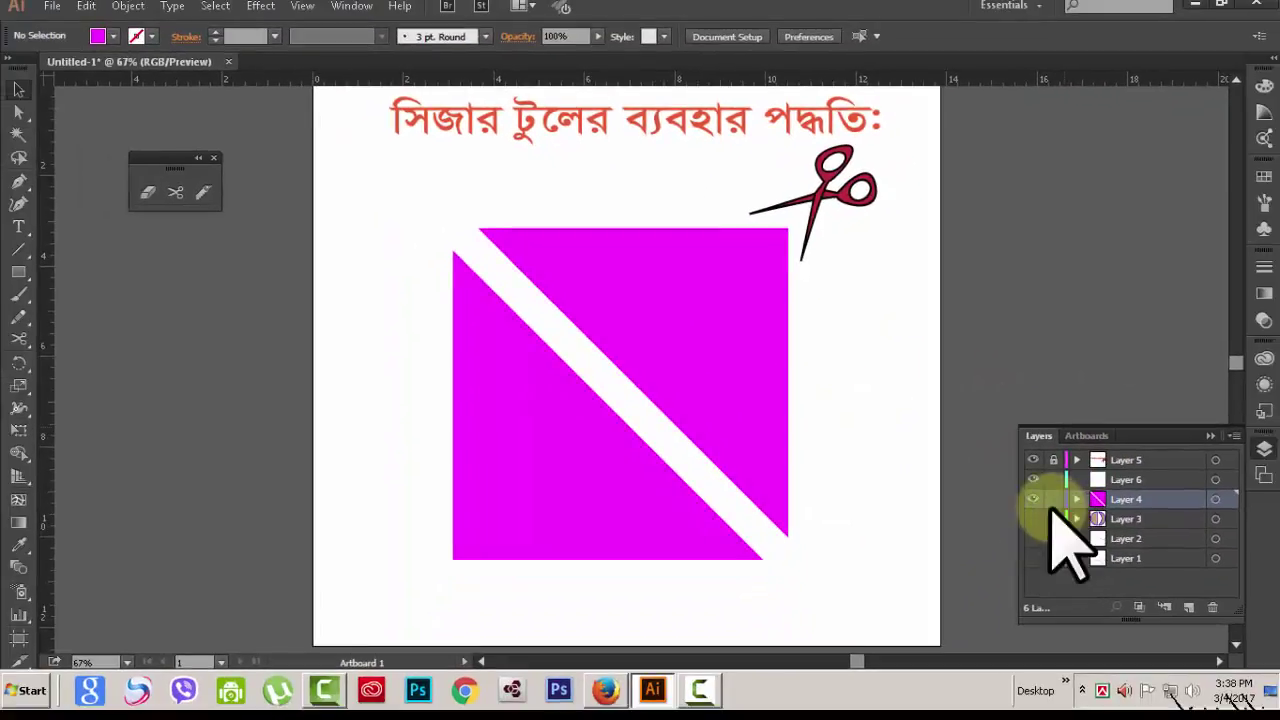
click(1033, 499)
Draw a wide yellow rectangle below the title on Layer 6
click(1160, 480)
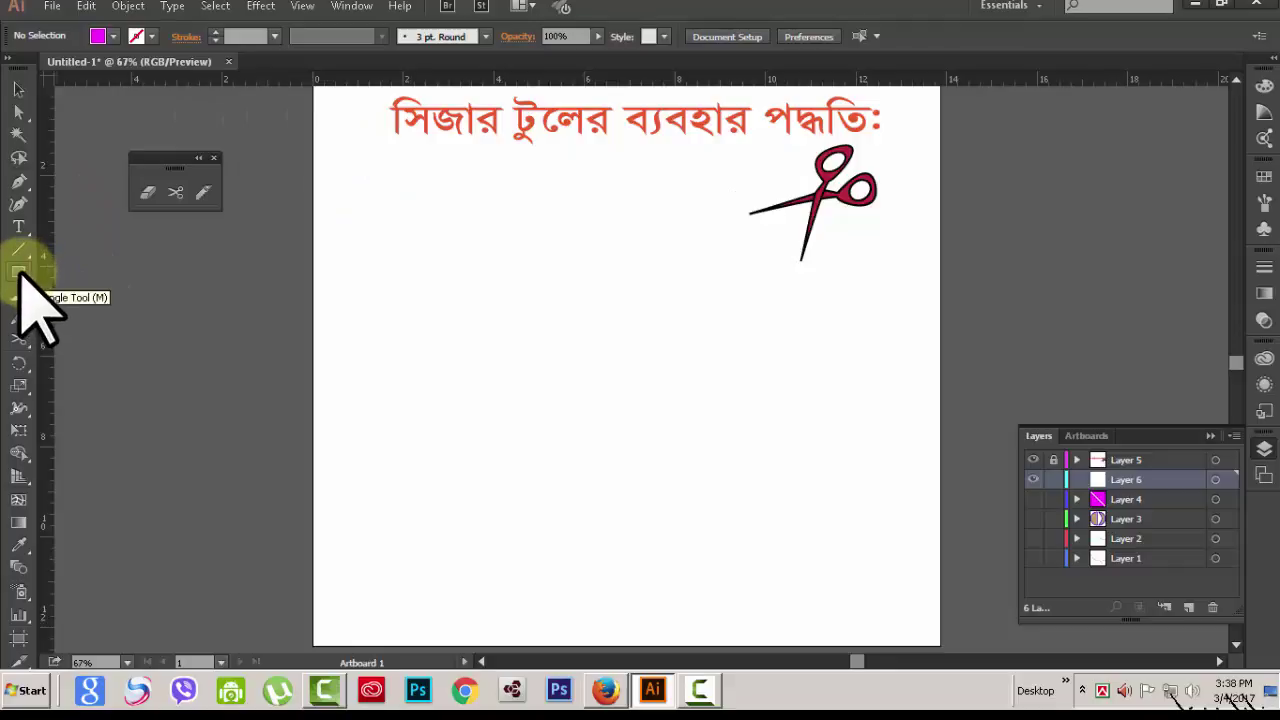
click(113, 35)
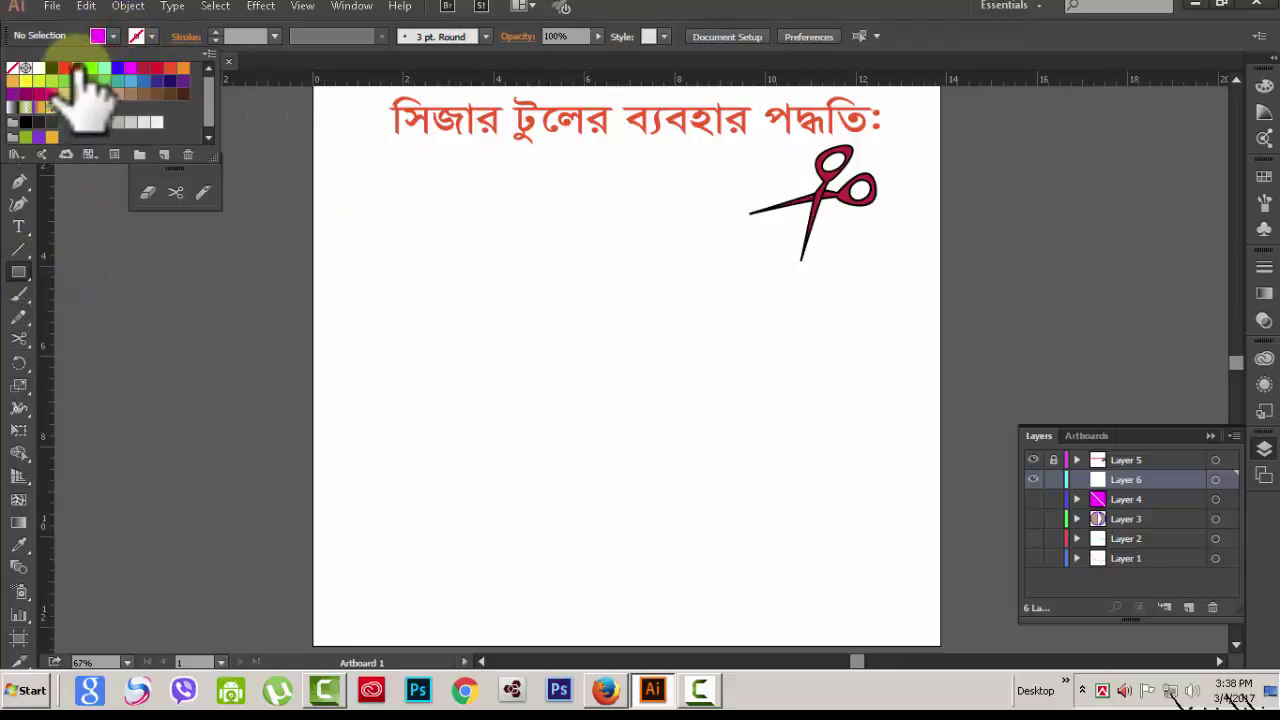
click(77, 68)
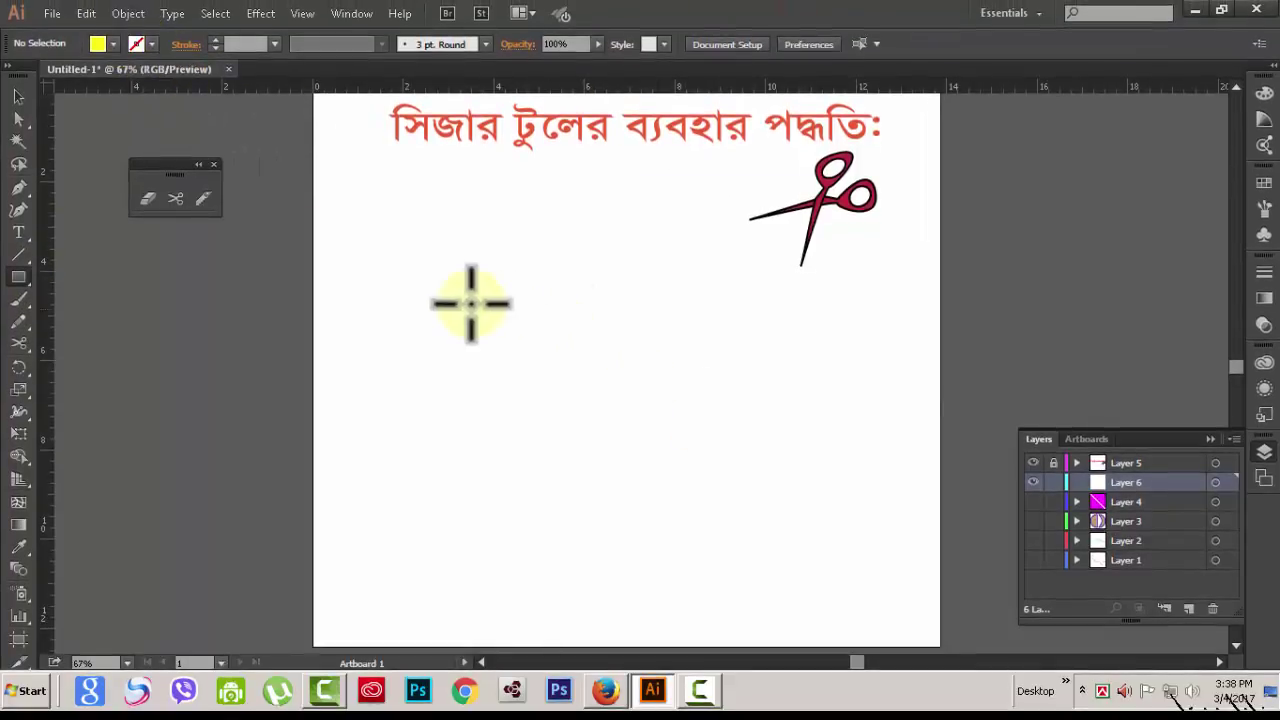
drag(391, 325, 871, 433)
click(18, 119)
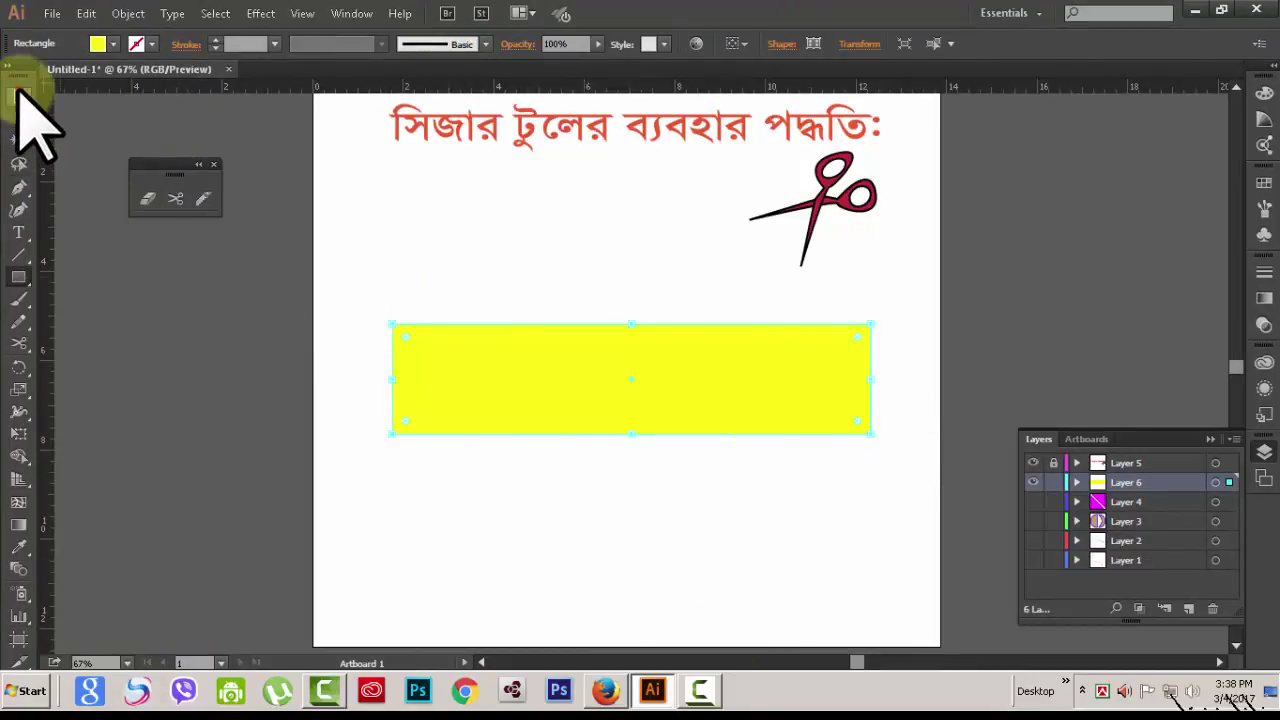
click(18, 95)
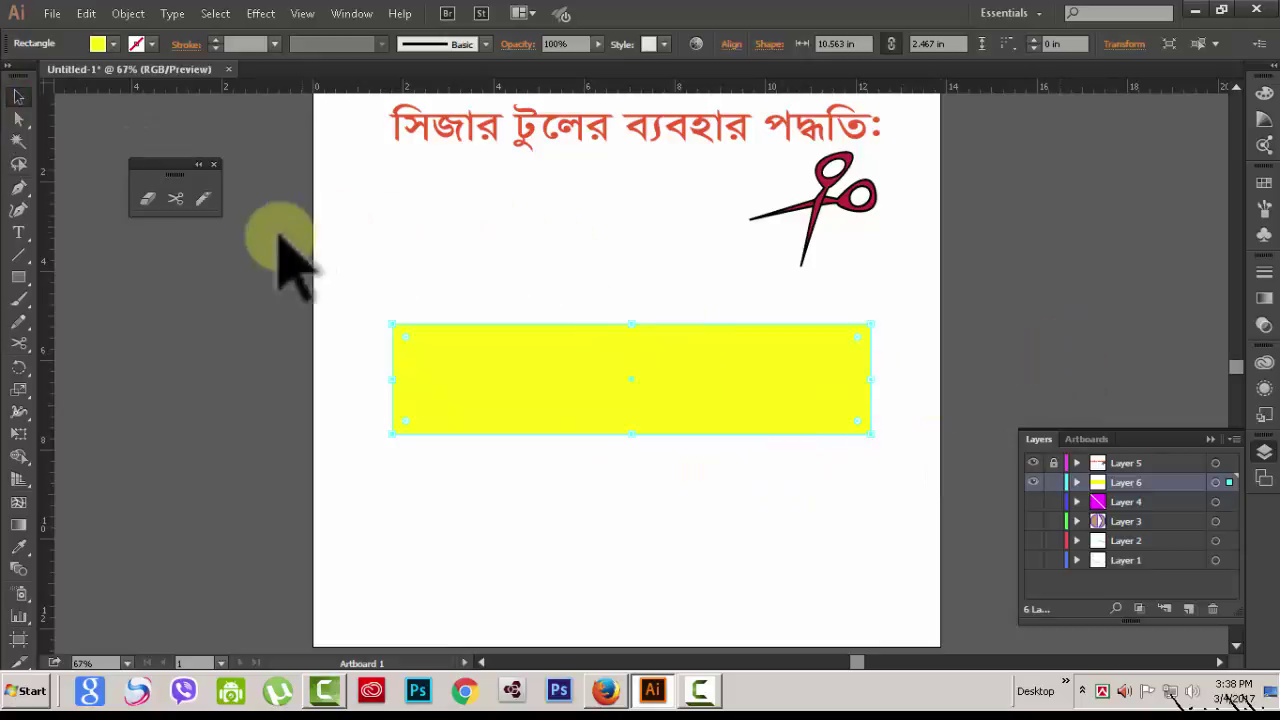
Recolour the rectangle's fill to magenta and ready the Scissors Tool on it
click(112, 43)
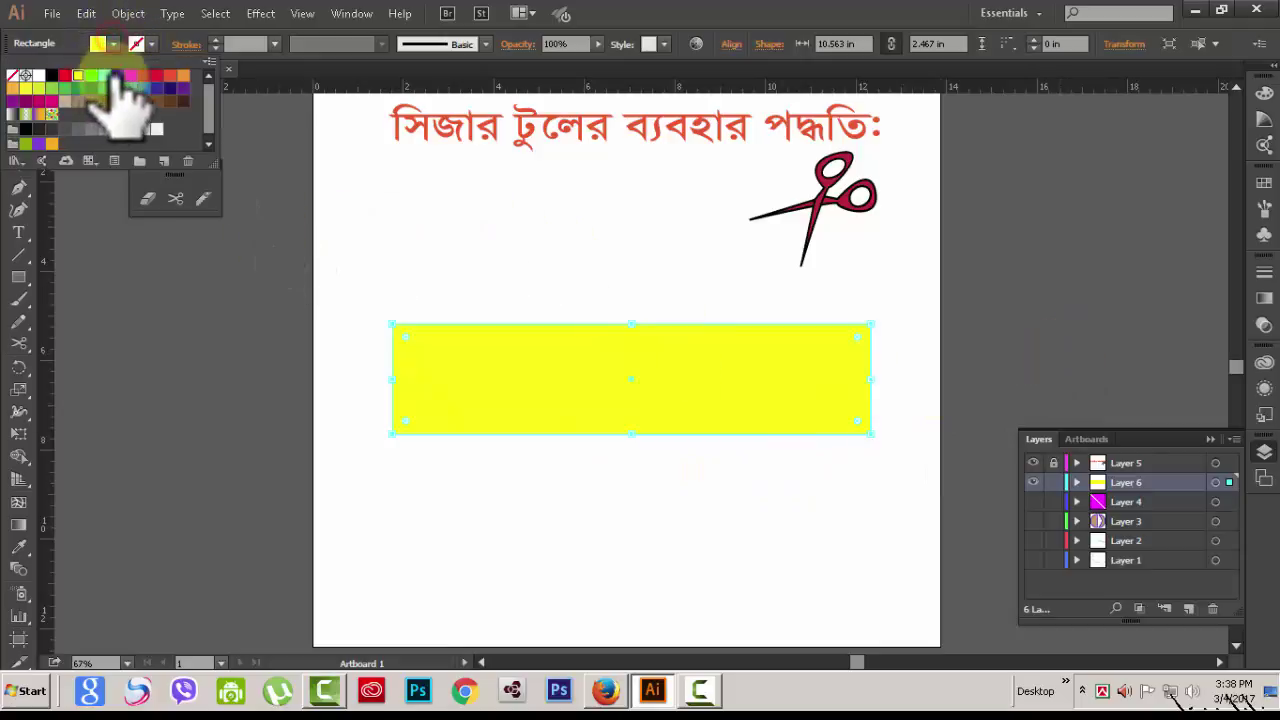
click(130, 76)
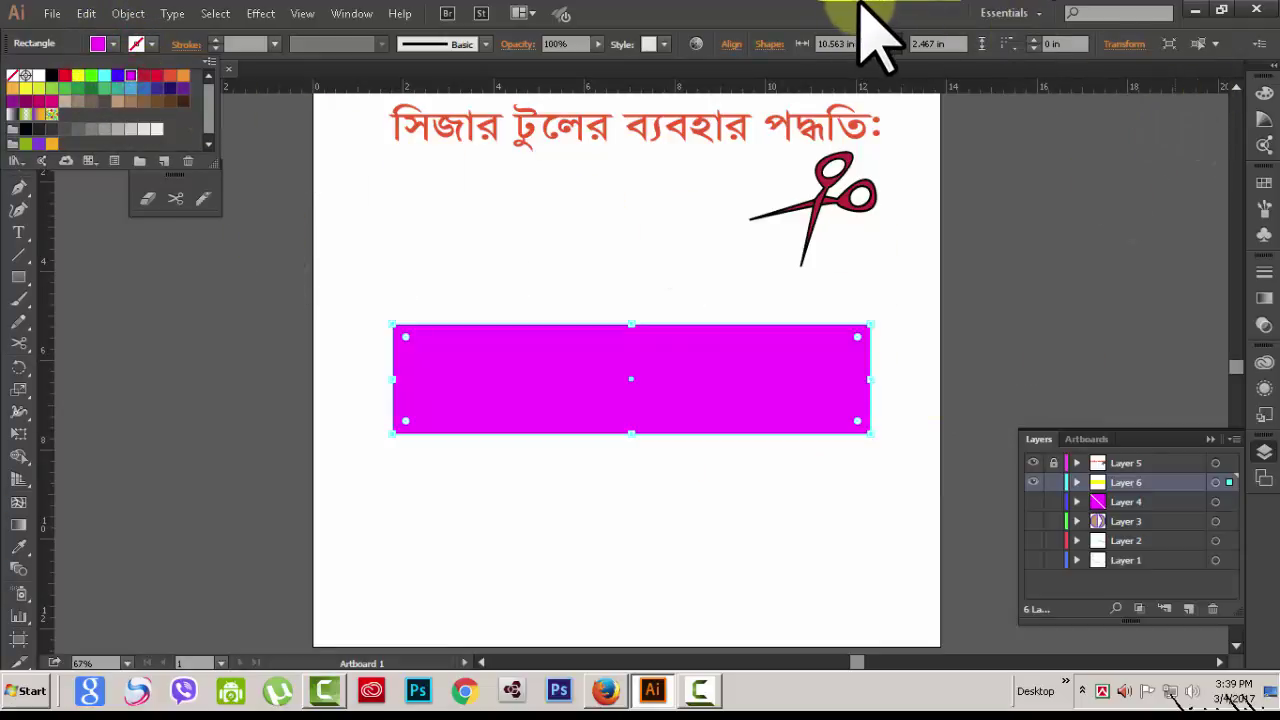
click(757, 400)
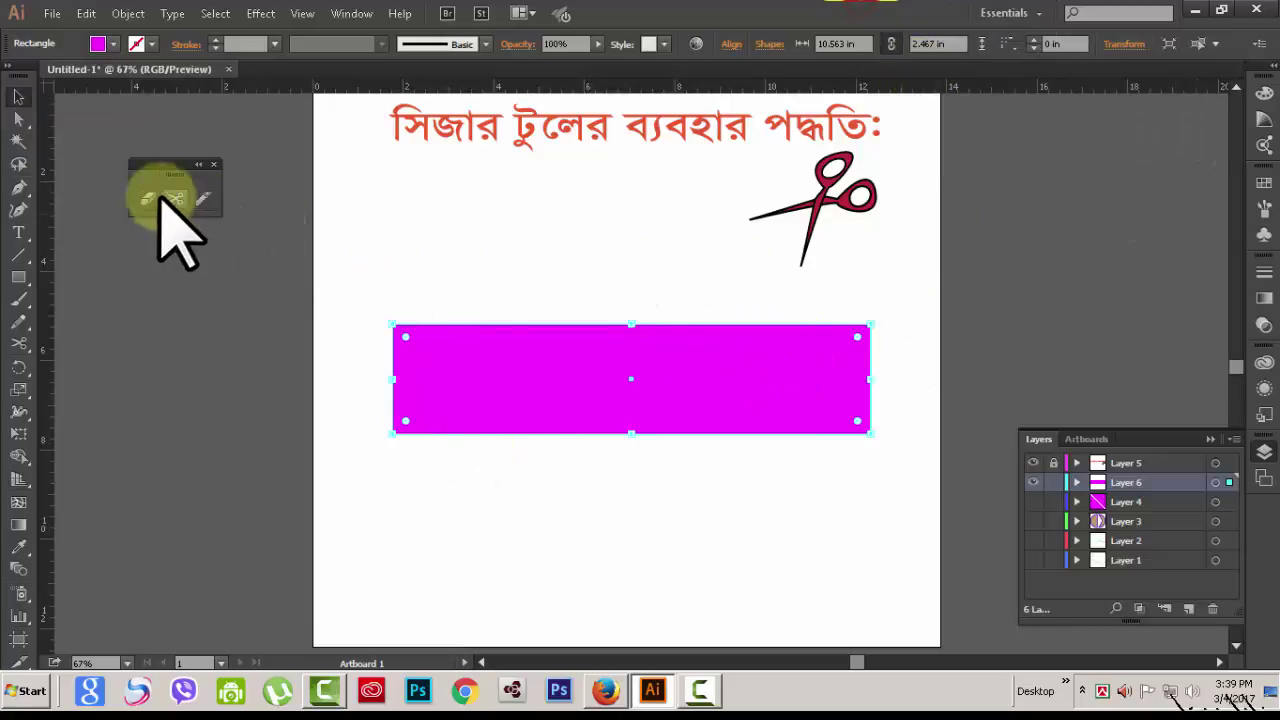
click(640, 398)
key(c)
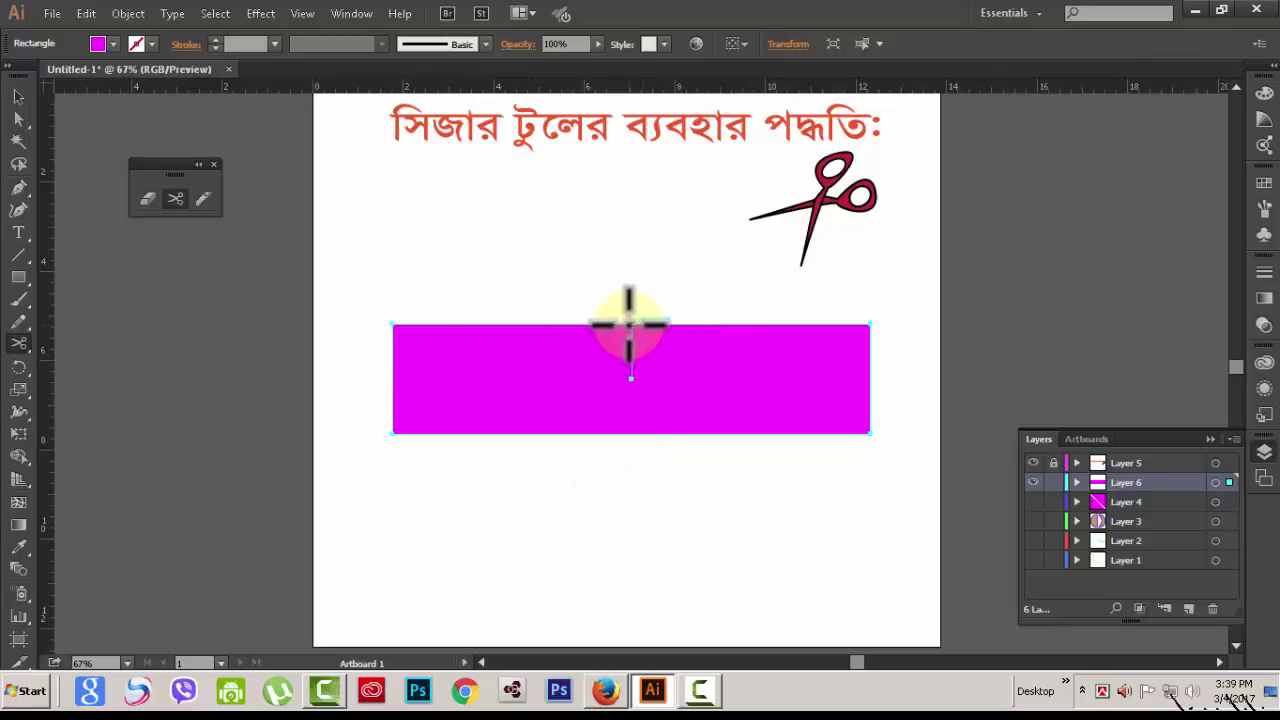
Snip the rectangle's top edge at its middle and drag the right piece rightward to open a gap
click(629, 325)
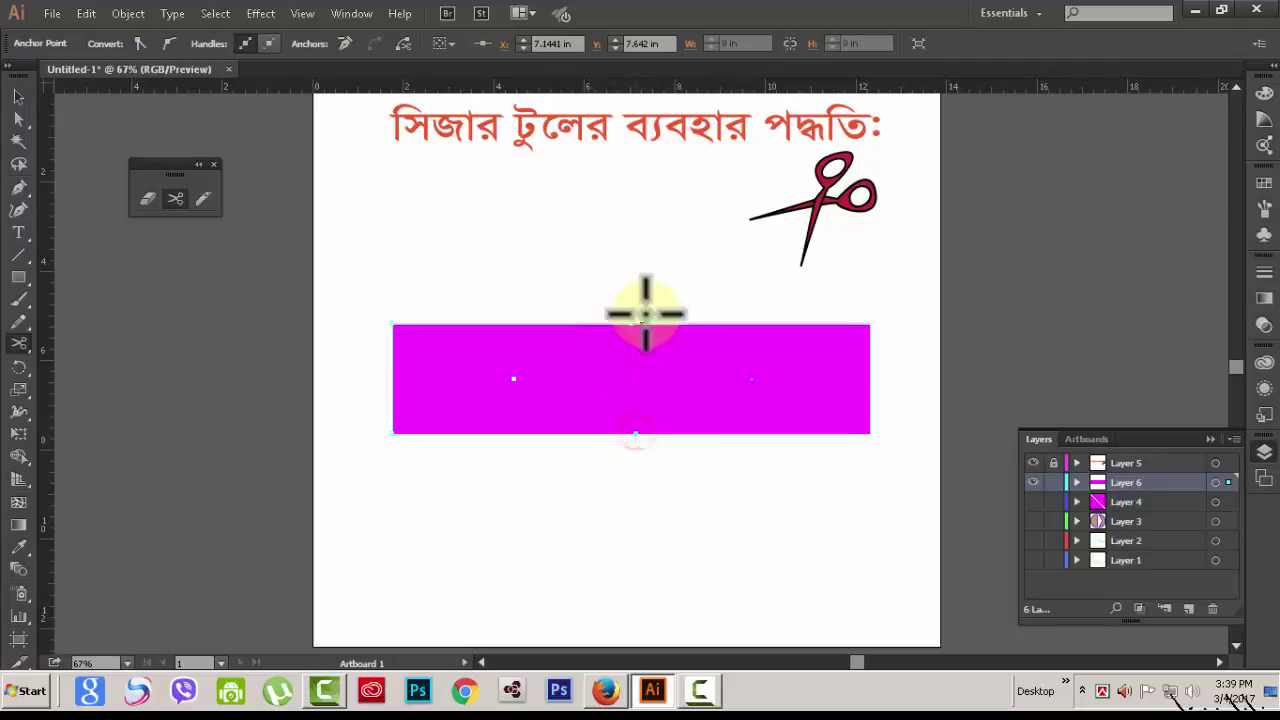
click(18, 96)
click(690, 380)
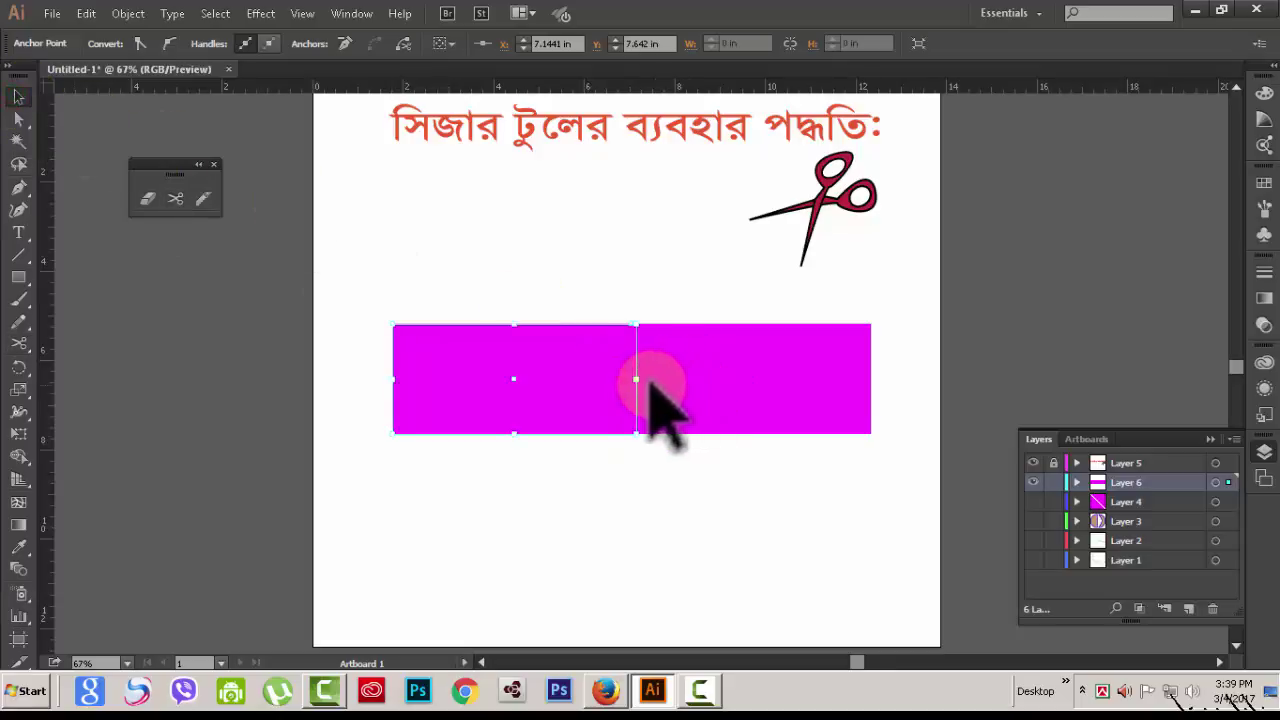
click(680, 380)
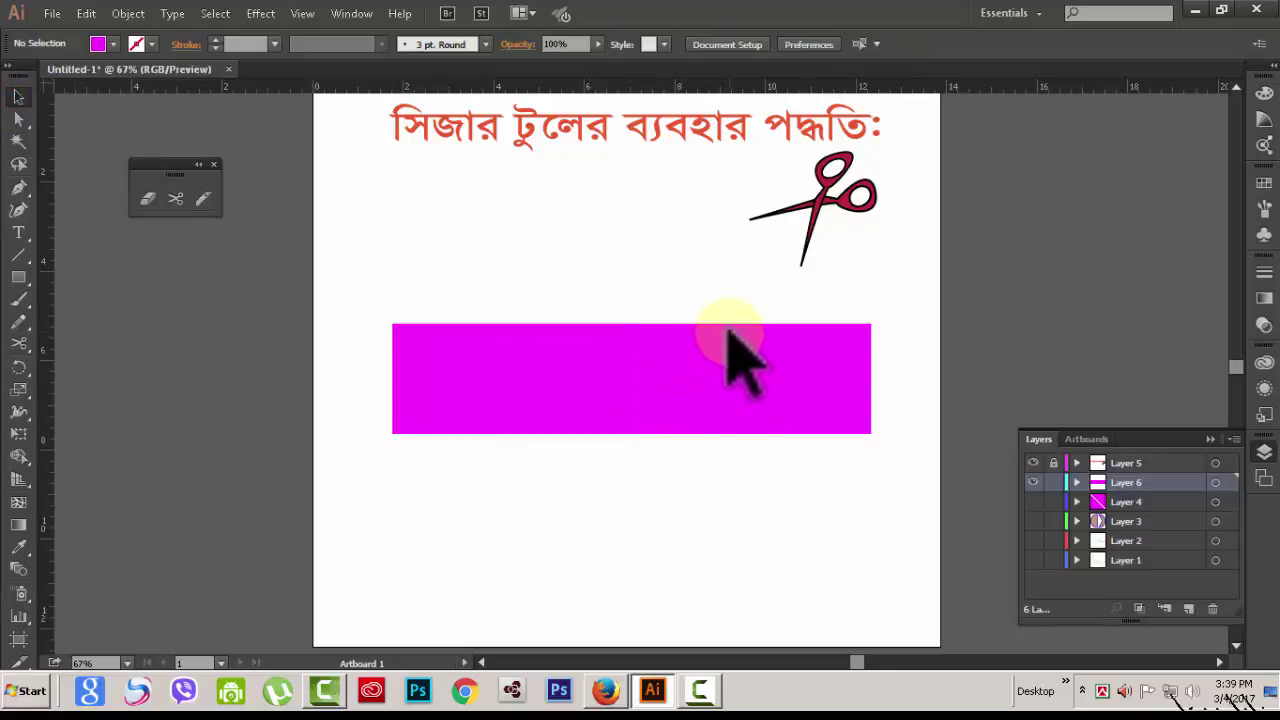
drag(729, 330, 770, 332)
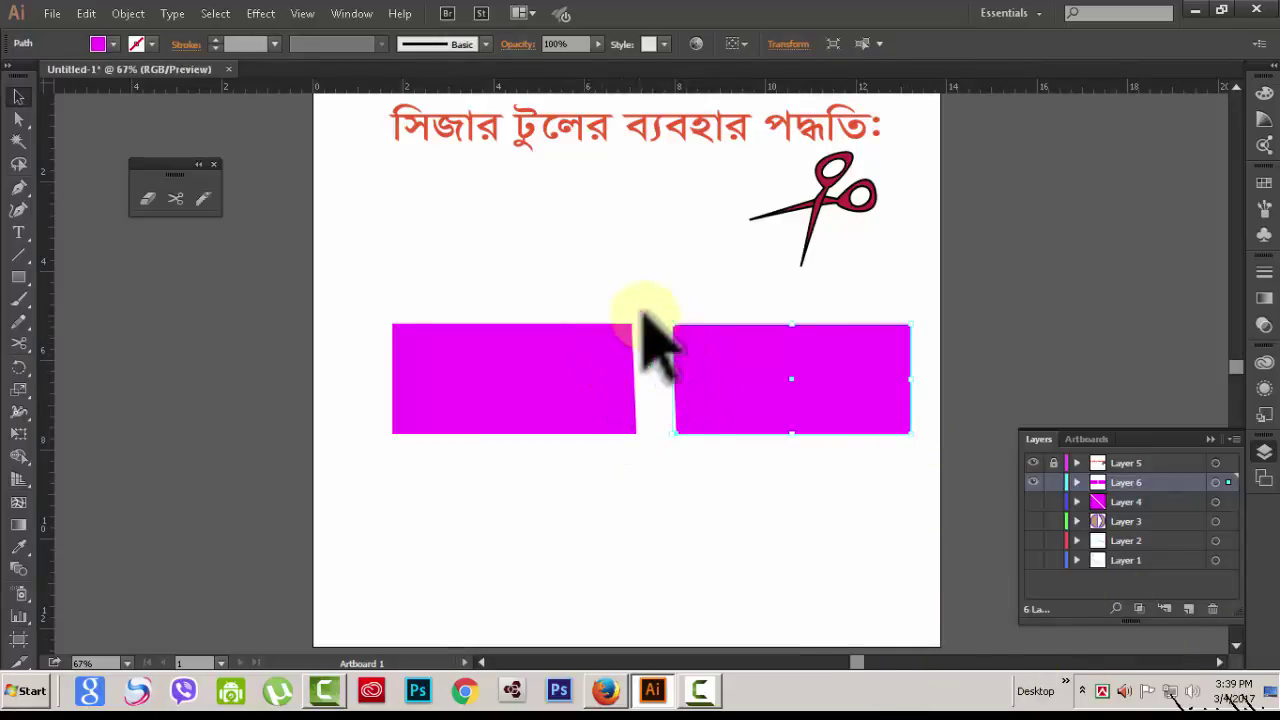
click(668, 370)
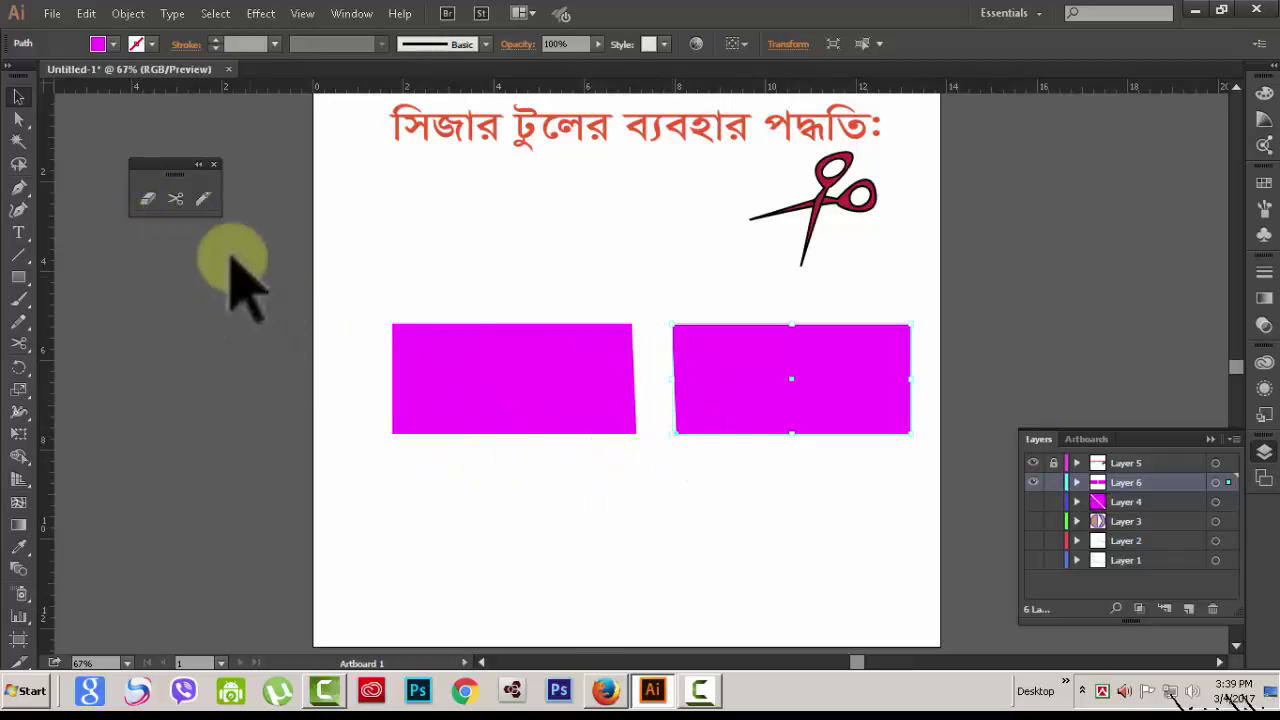
click(175, 198)
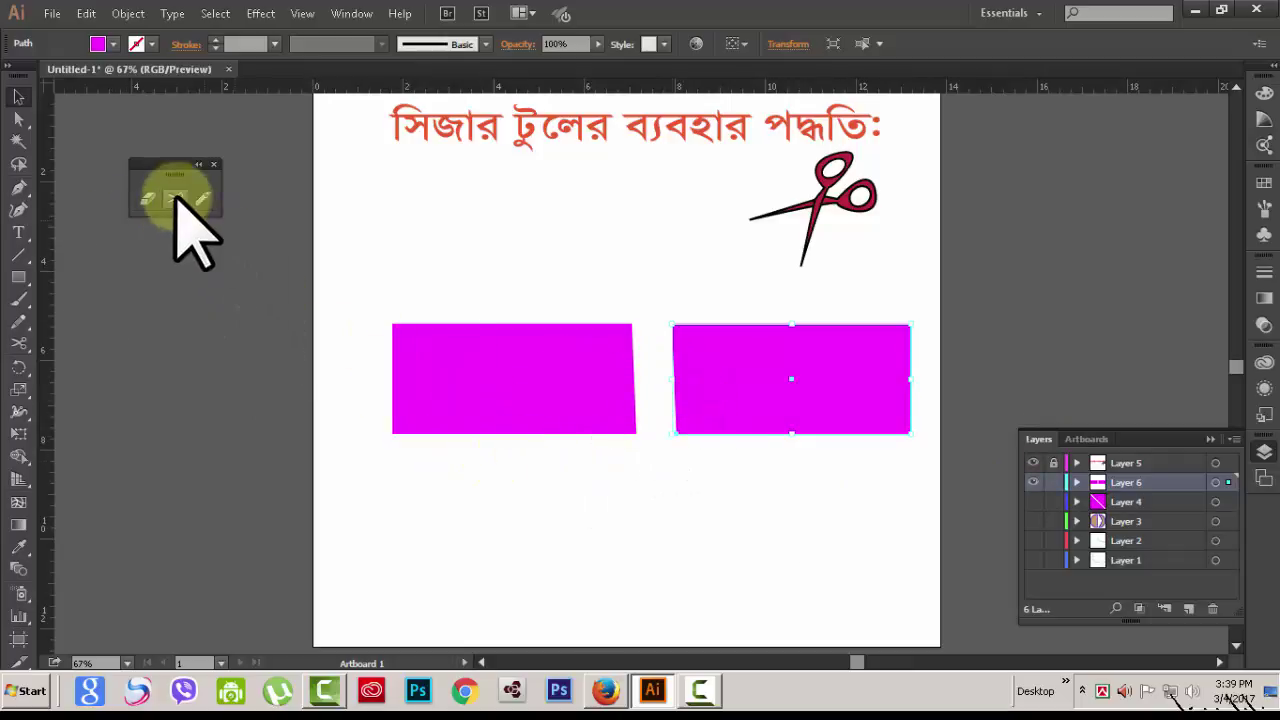
click(674, 376)
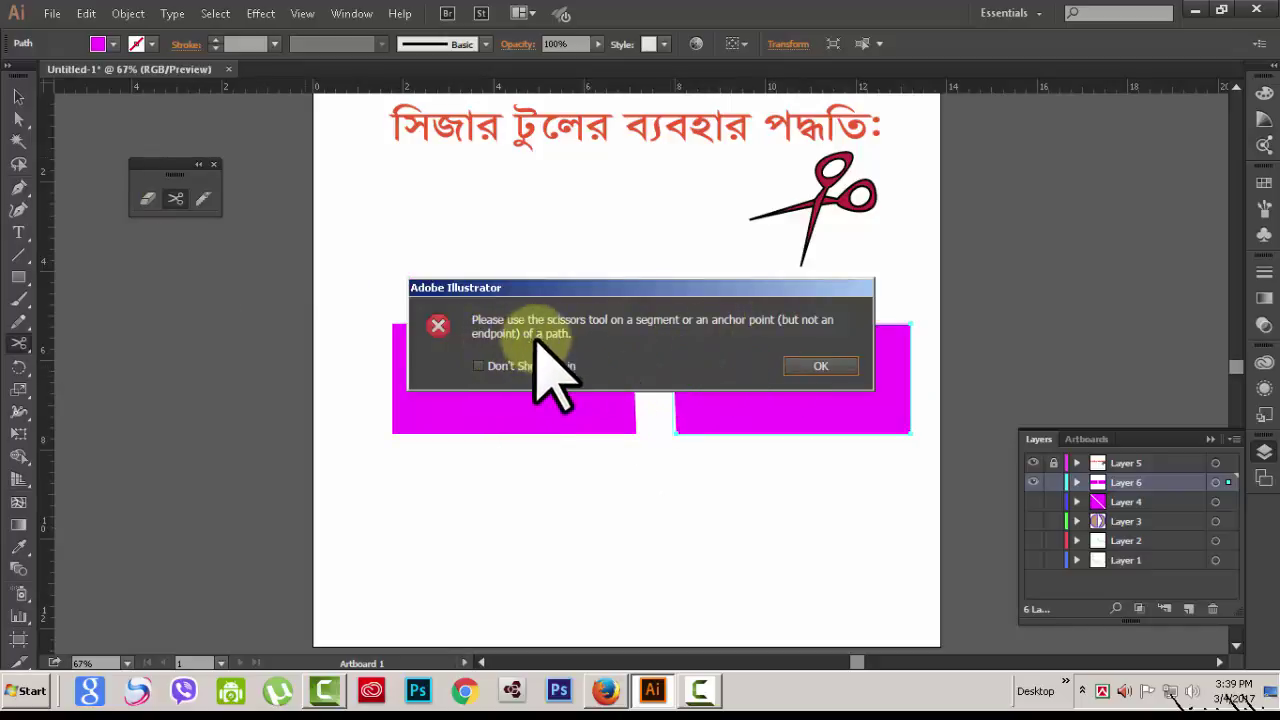
click(820, 366)
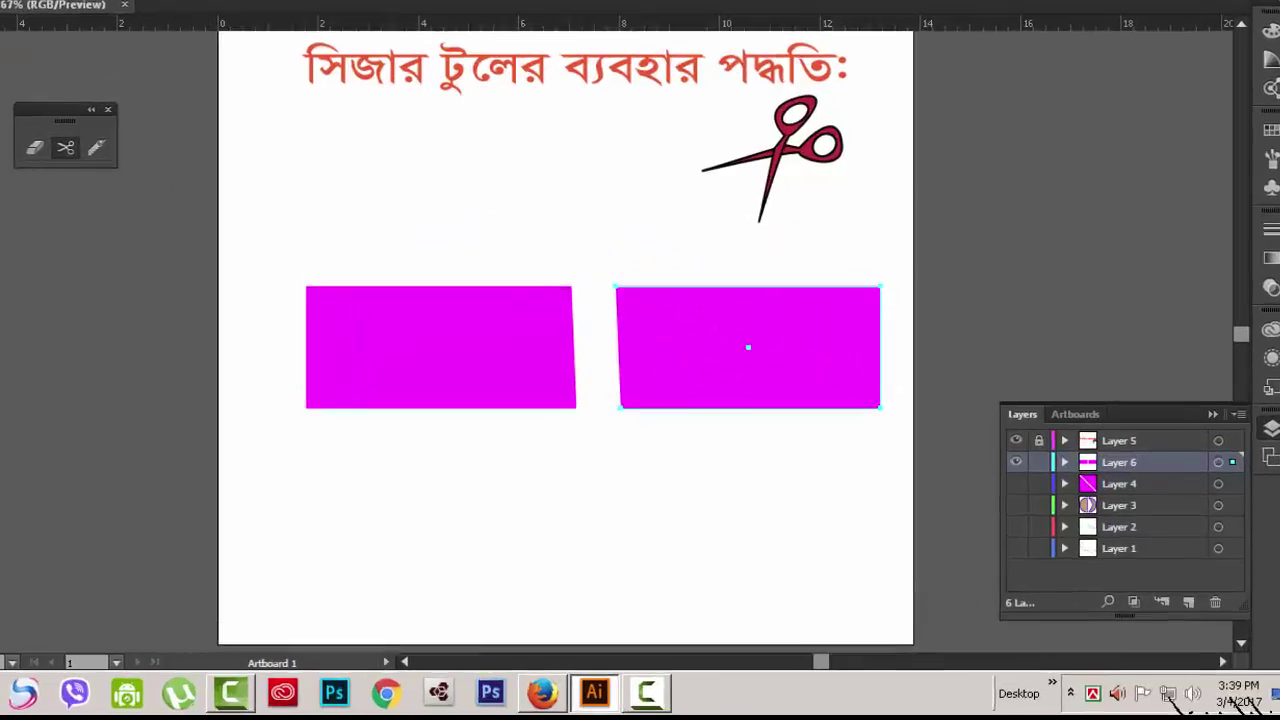
key(v)
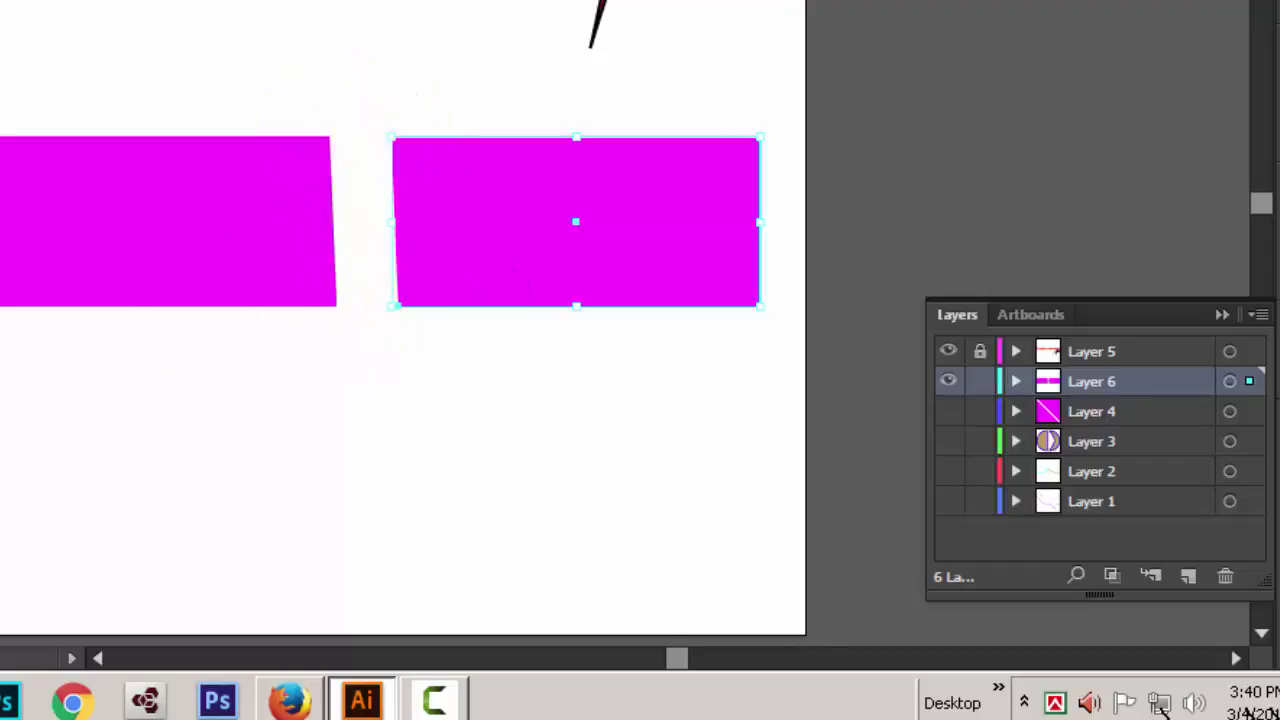
Join the open path ends around the gap between the magenta pieces
drag(374, 283, 430, 332)
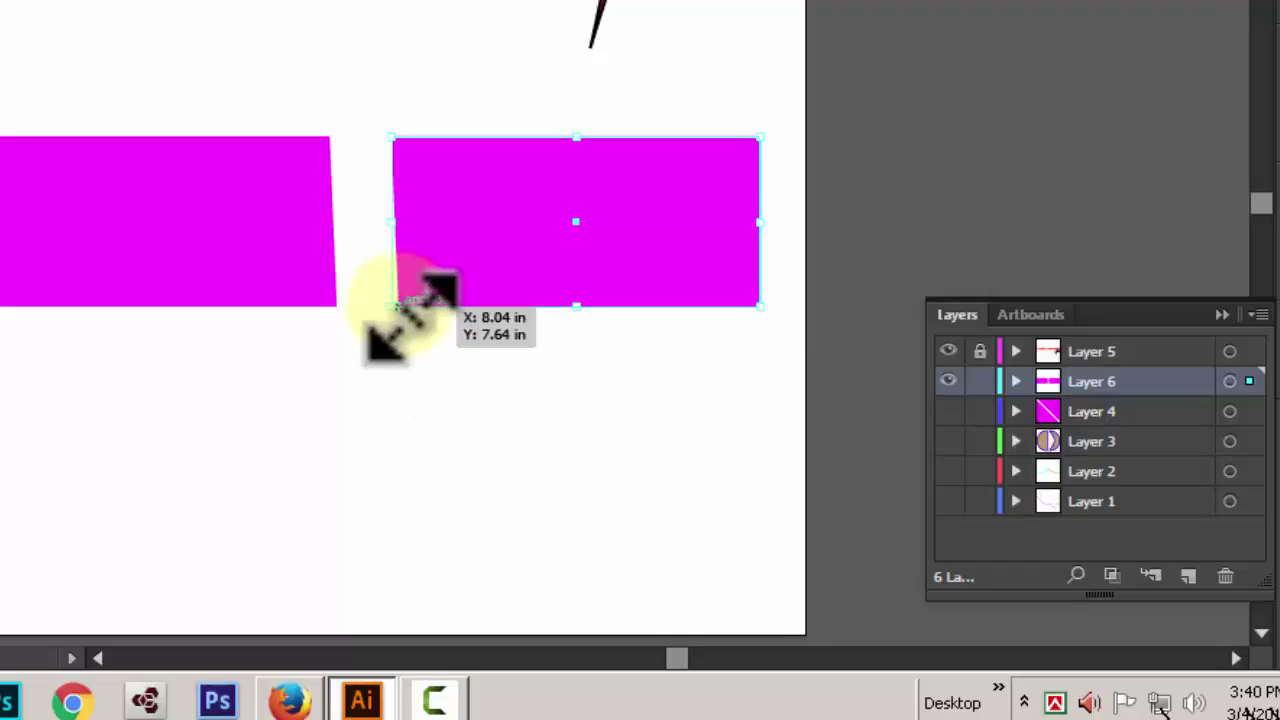
right_click(396, 306)
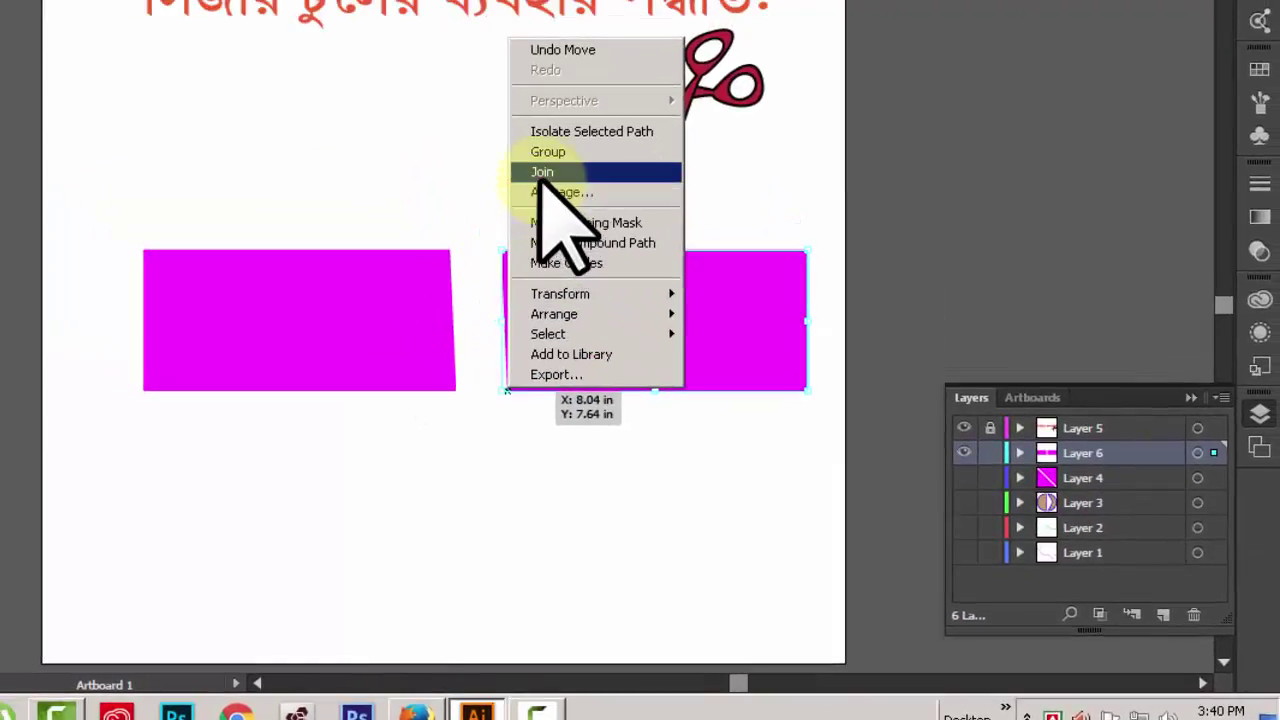
click(541, 172)
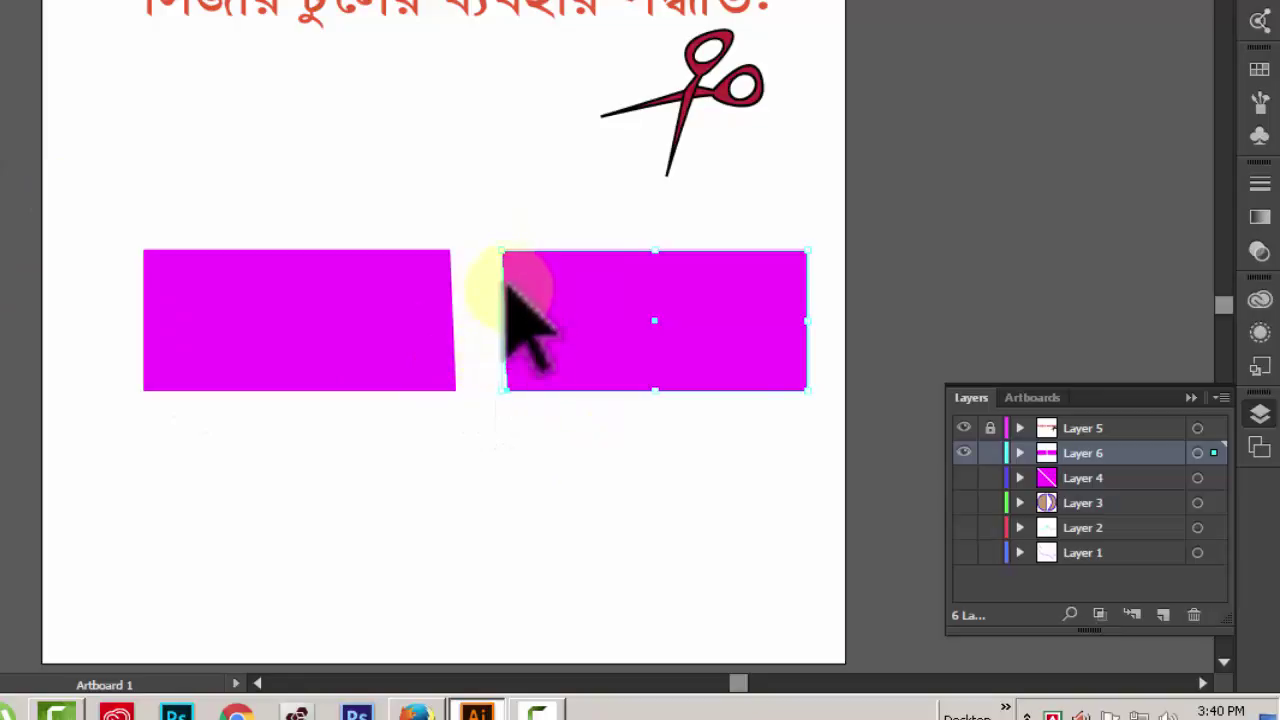
click(490, 486)
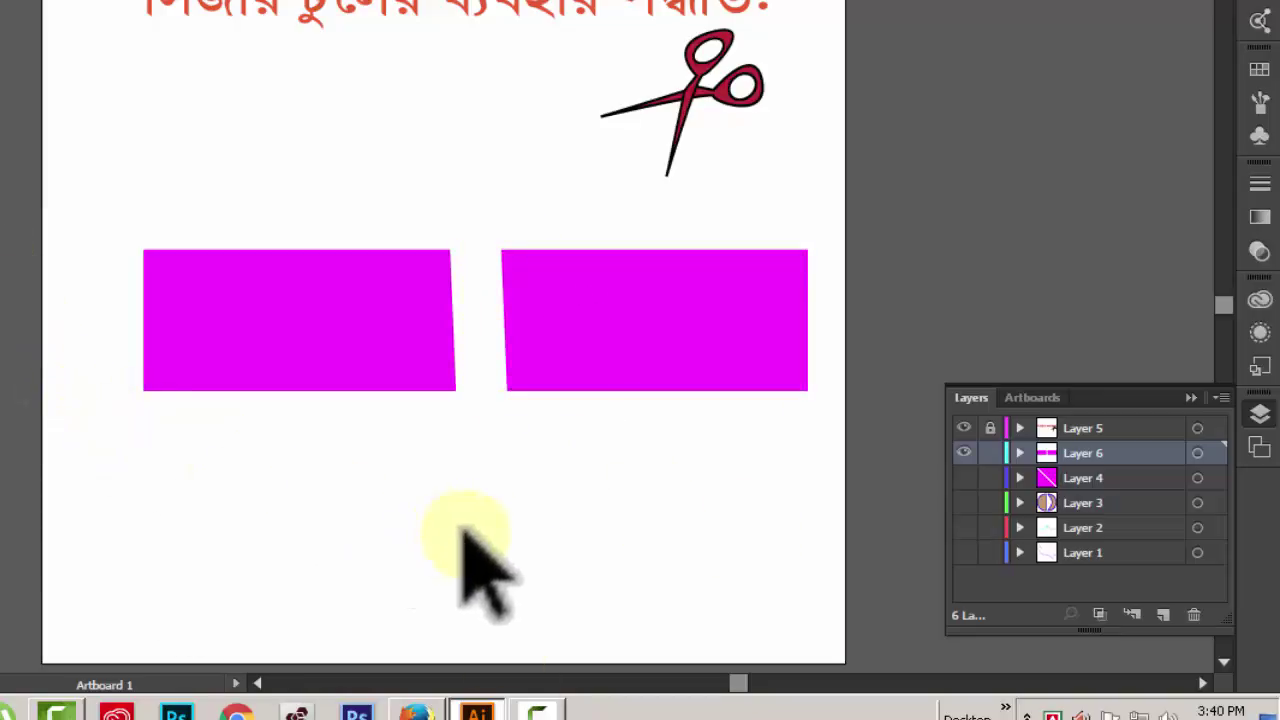
Cut the right piece's left and right edges midway down, then select its lower half
click(507, 318)
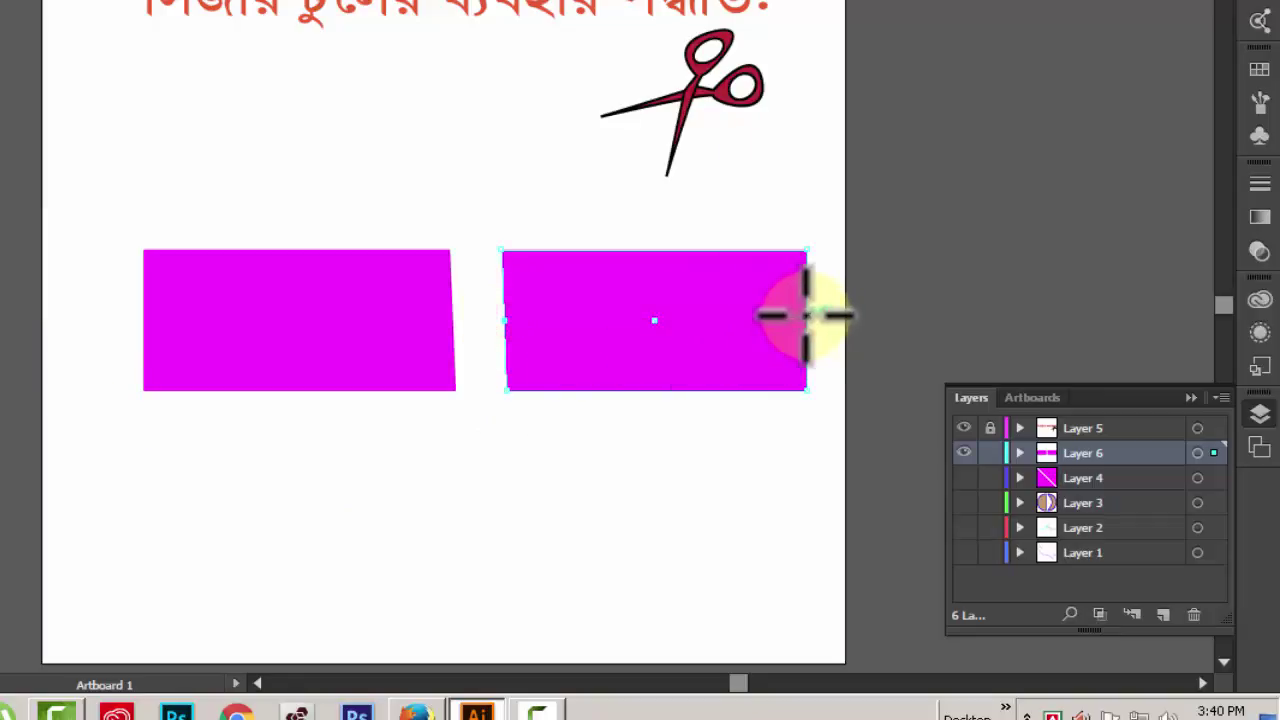
click(806, 316)
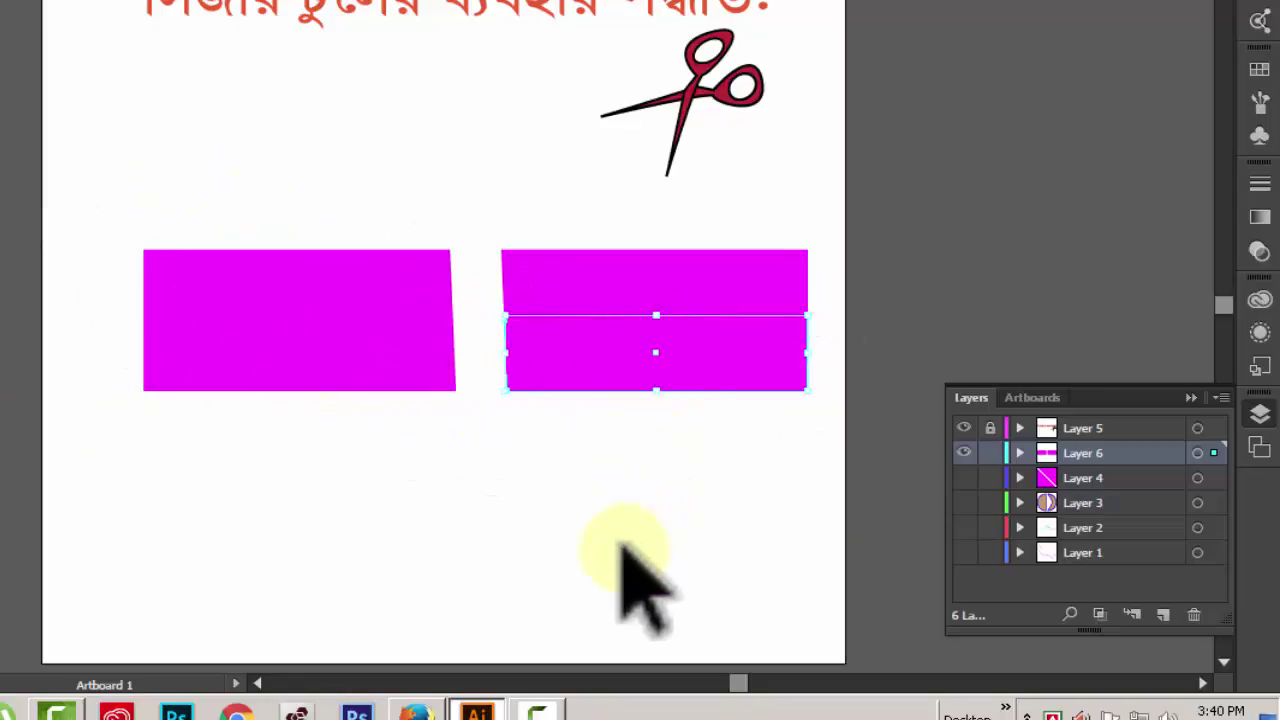
click(656, 338)
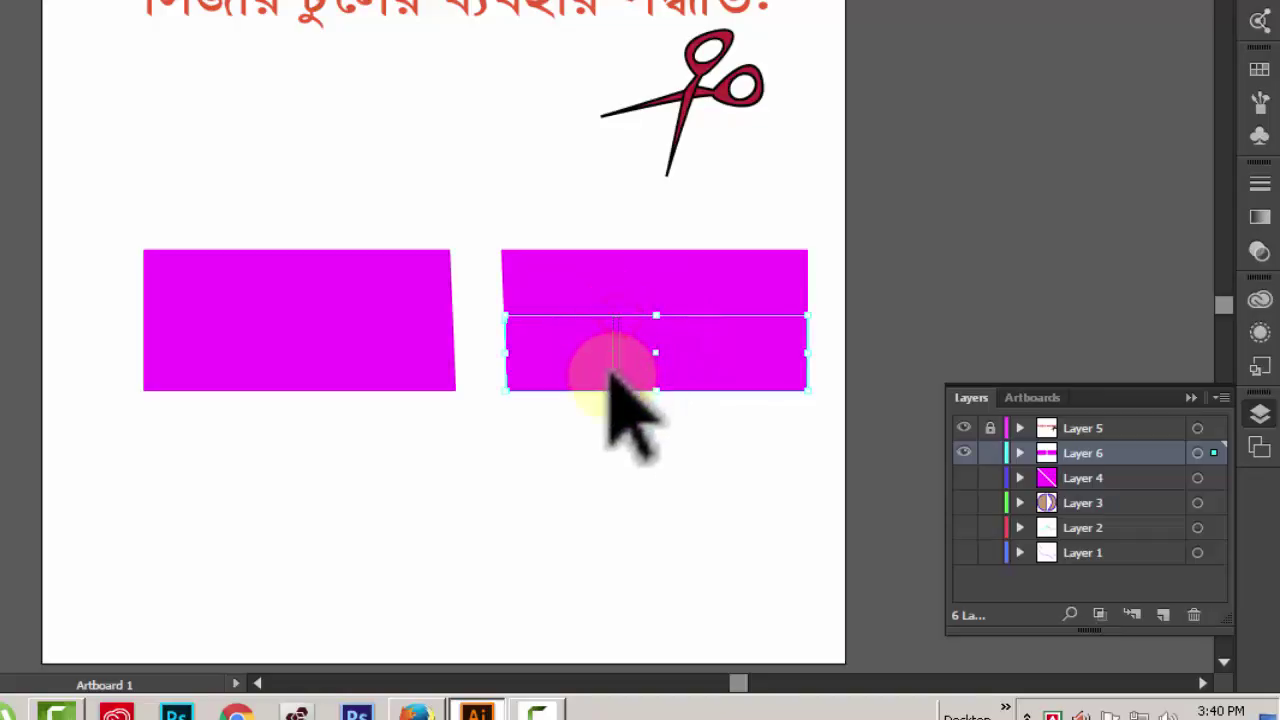
Select the lower strip of the right piece and drag it down to open a horizontal gap
drag(487, 312, 762, 416)
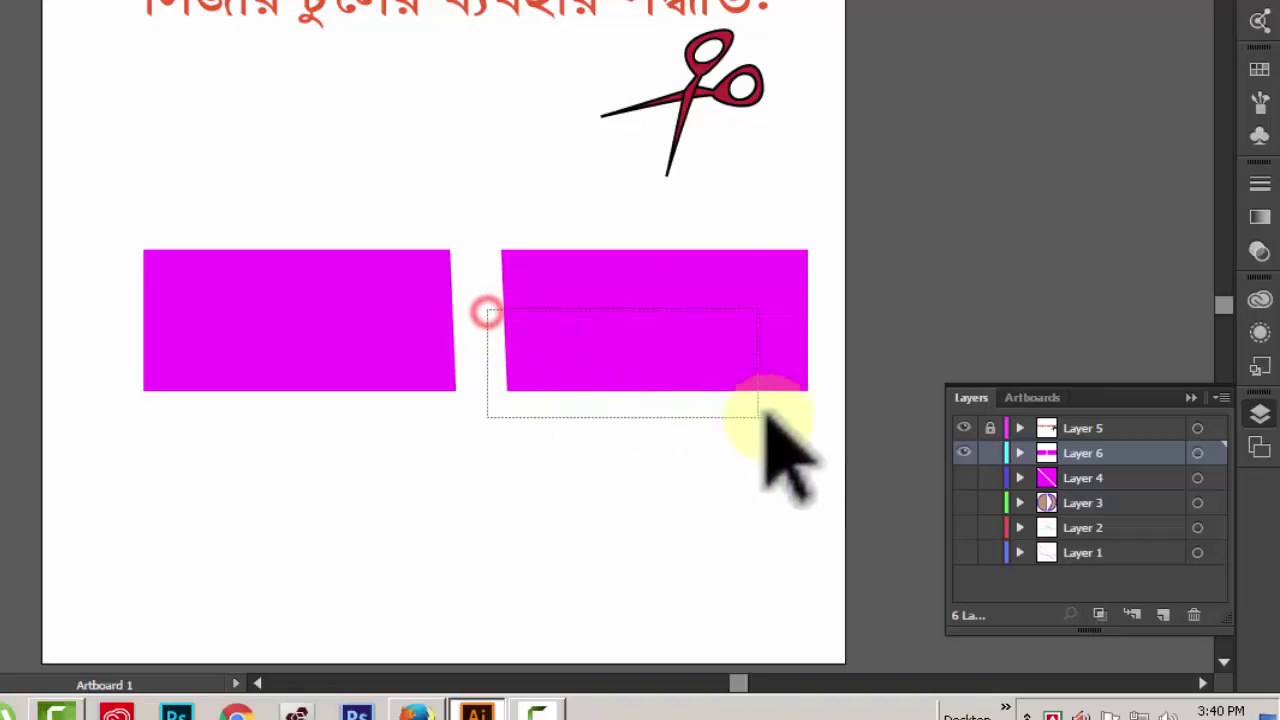
click(642, 441)
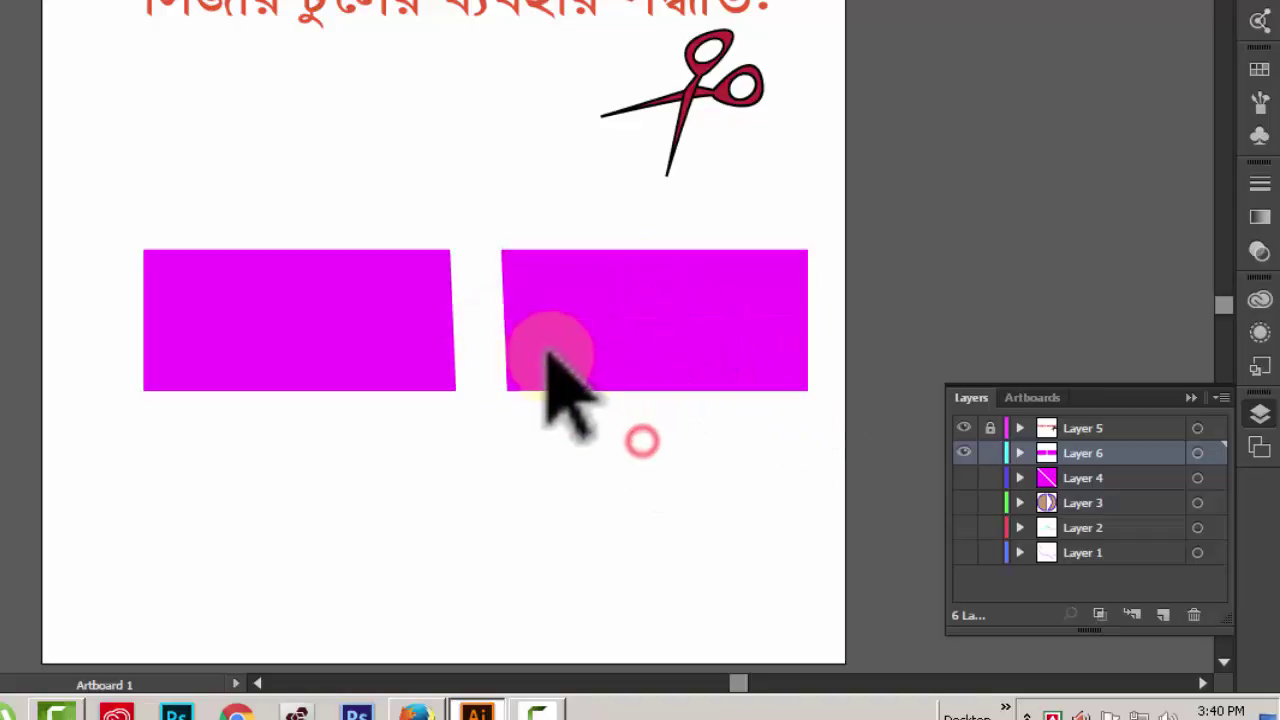
click(508, 388)
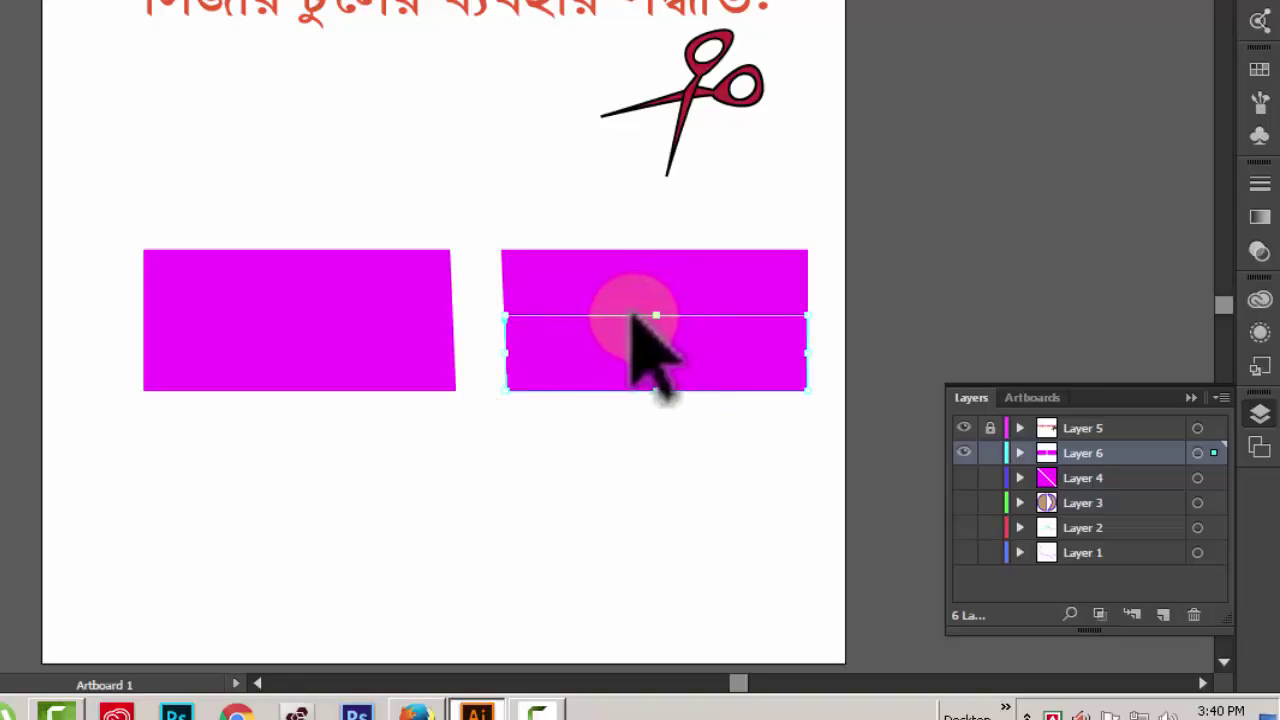
click(657, 388)
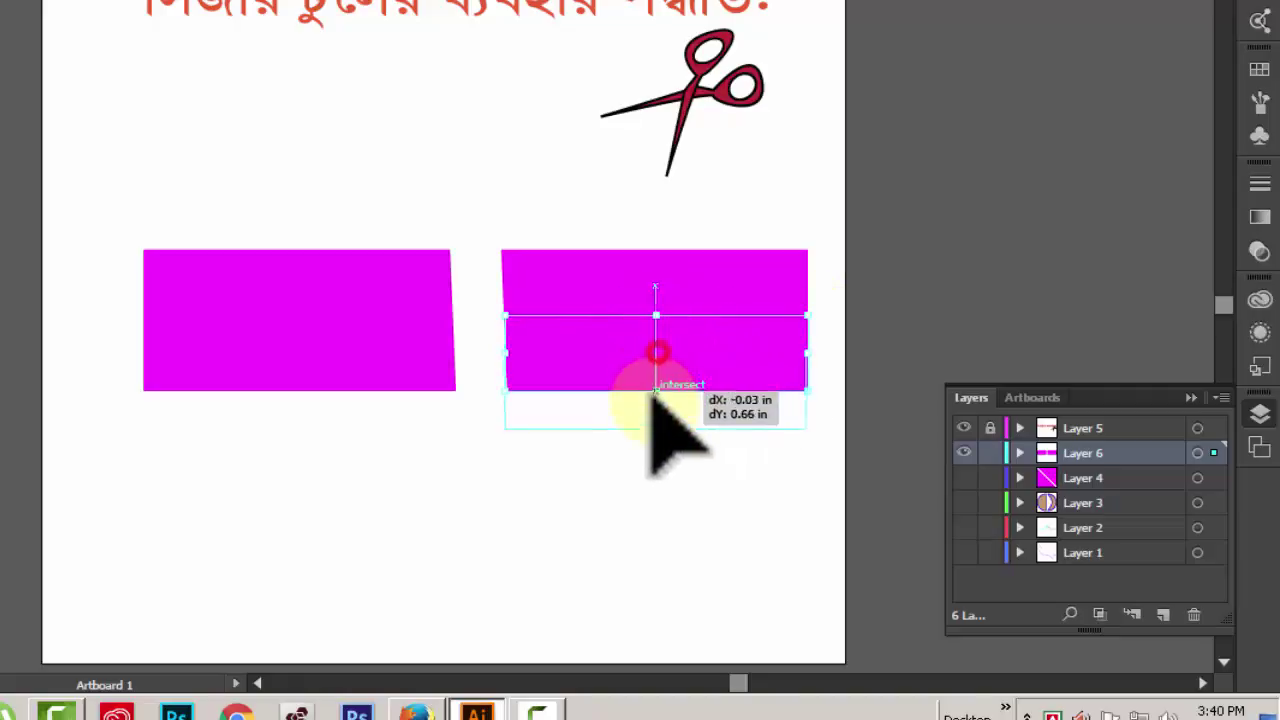
drag(655, 345, 655, 407)
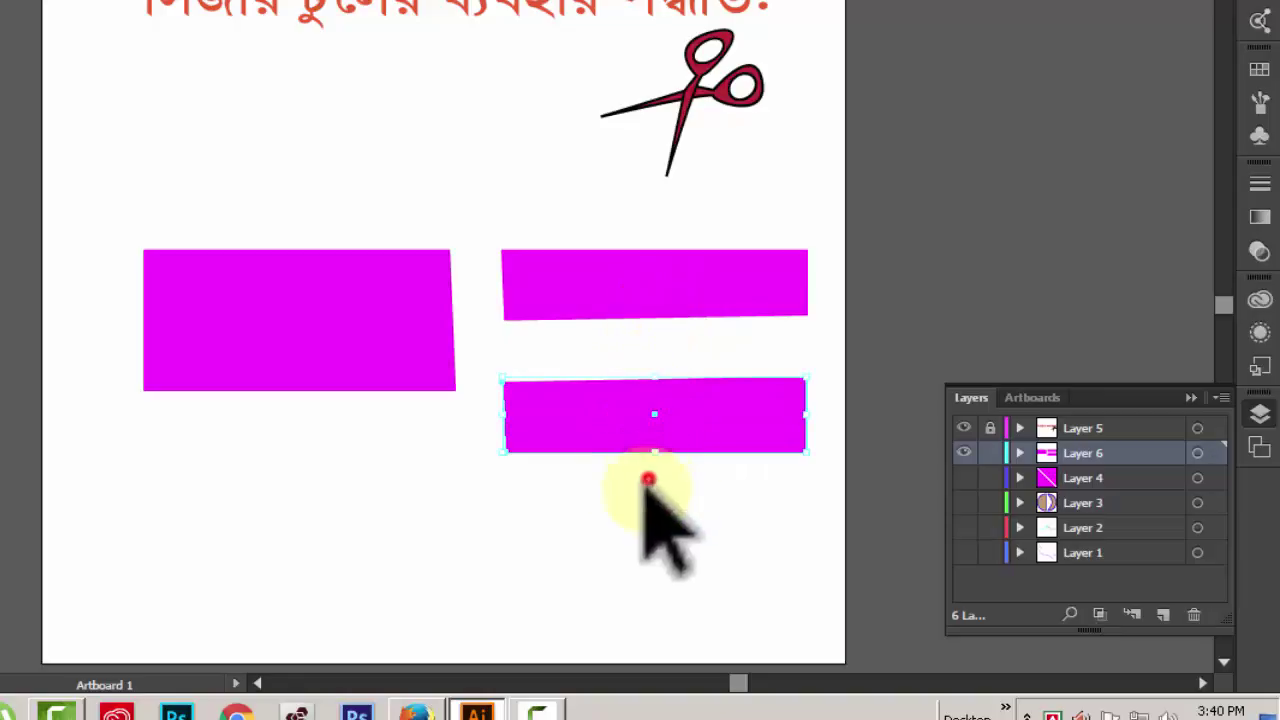
click(646, 477)
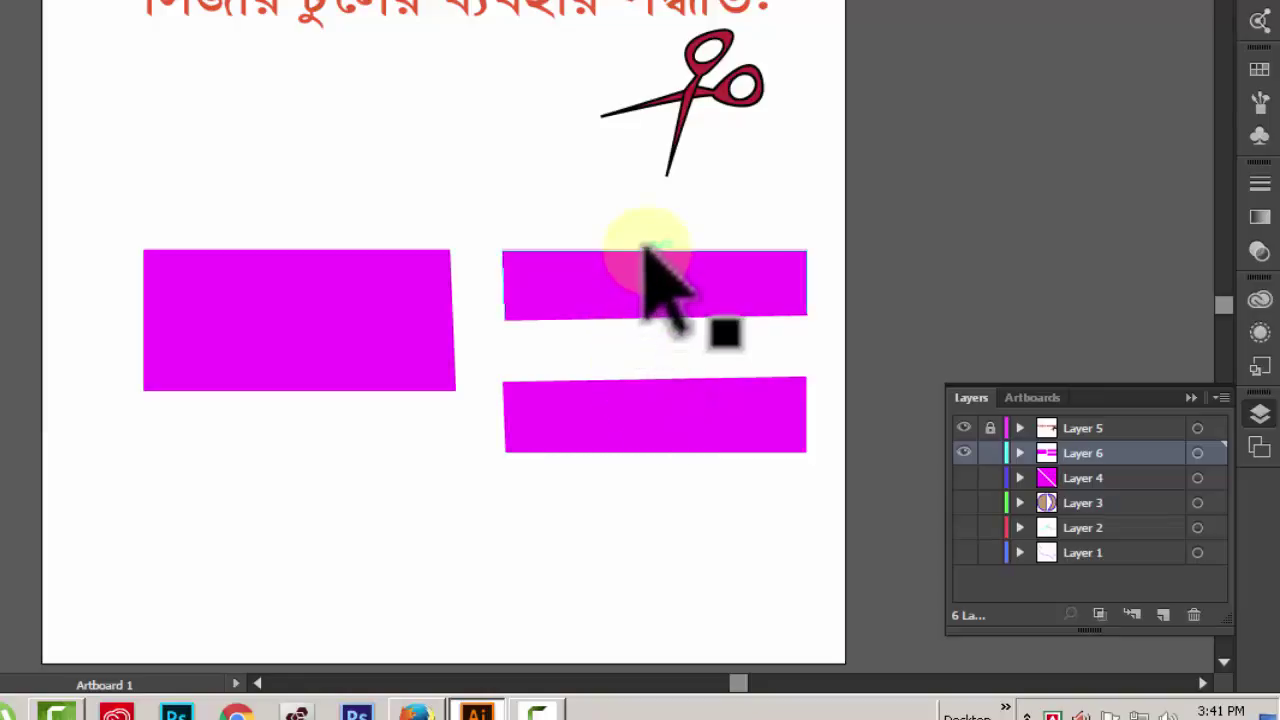
Join the upper strip's open ends and clear the selection
click(494, 304)
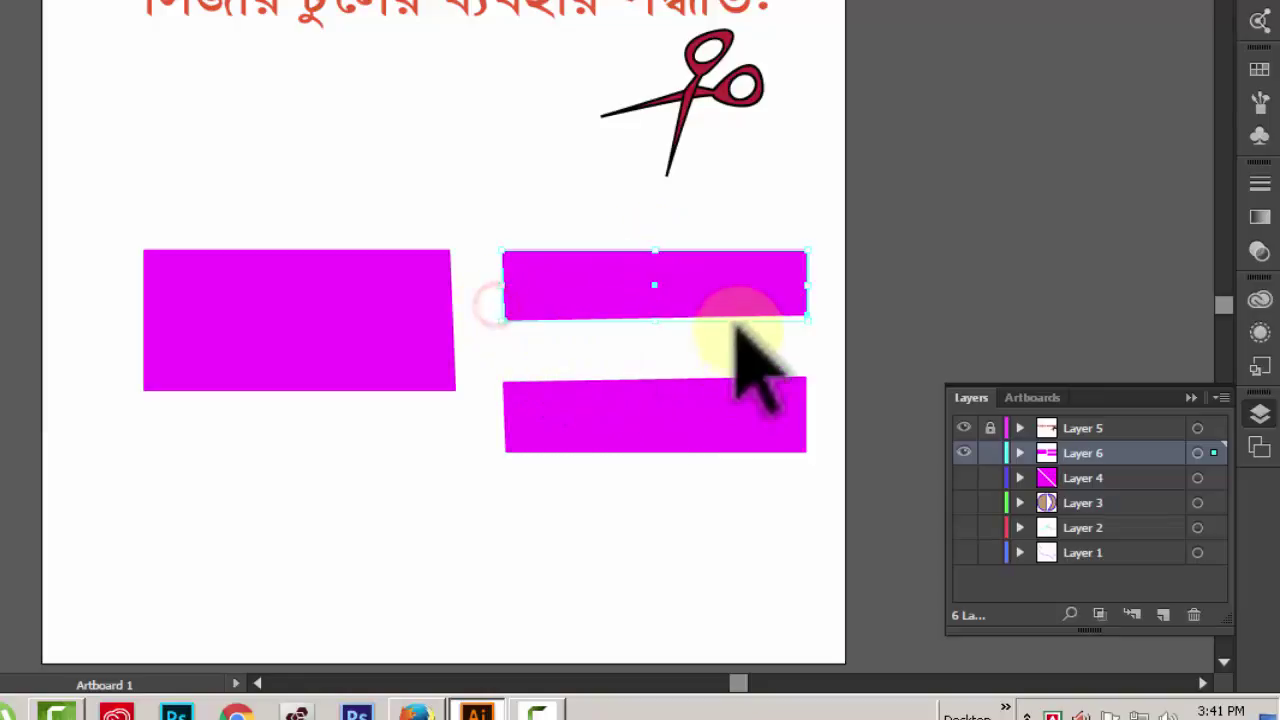
right_click(505, 310)
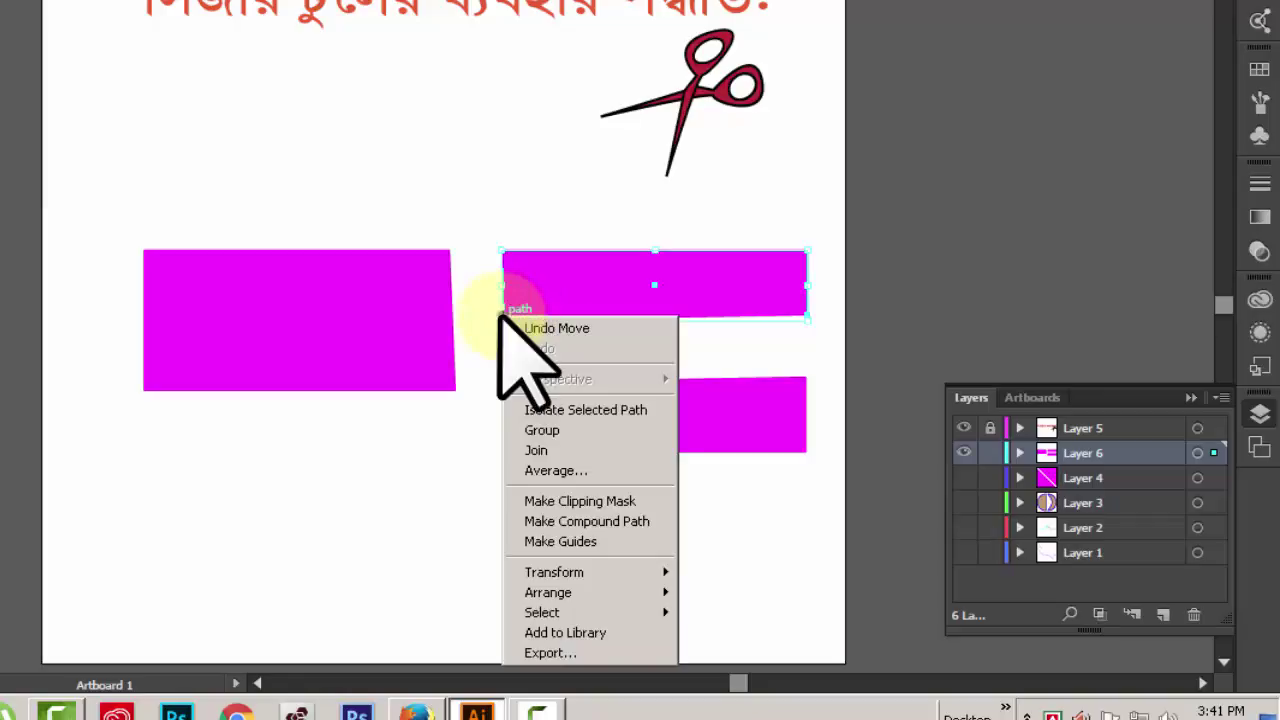
click(530, 450)
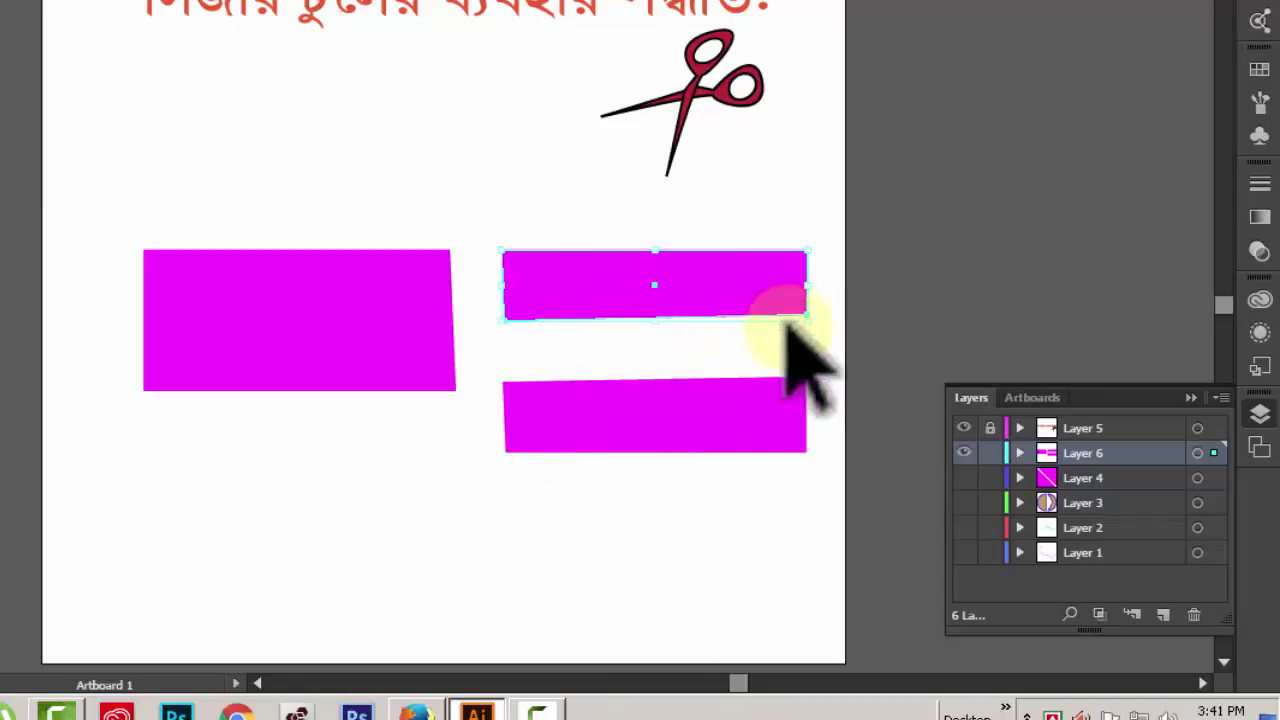
click(597, 354)
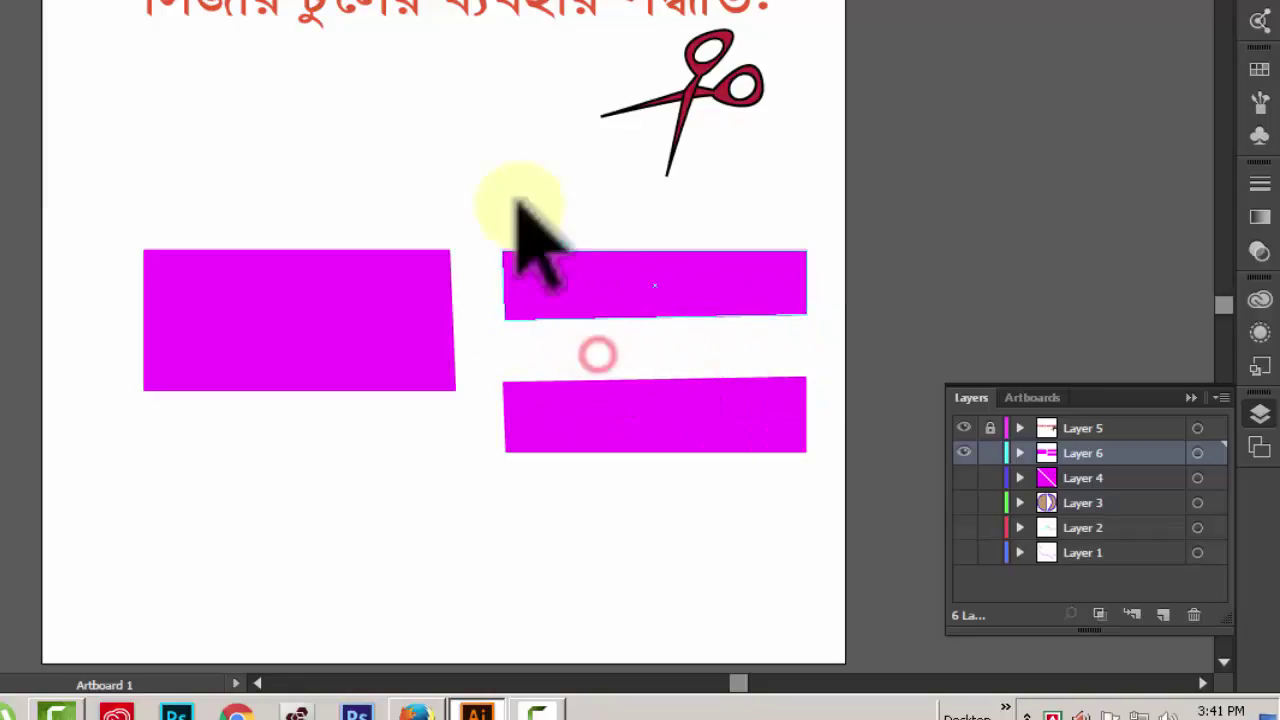
drag(494, 243, 830, 330)
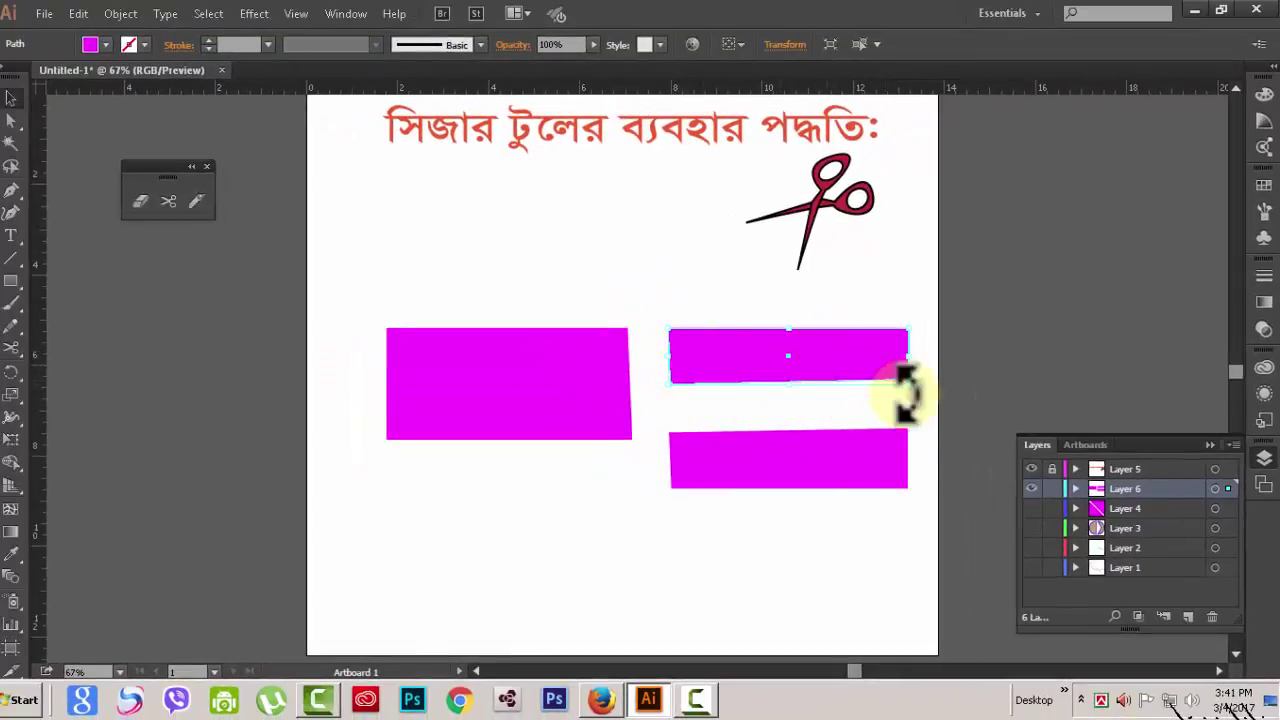
click(776, 482)
click(481, 210)
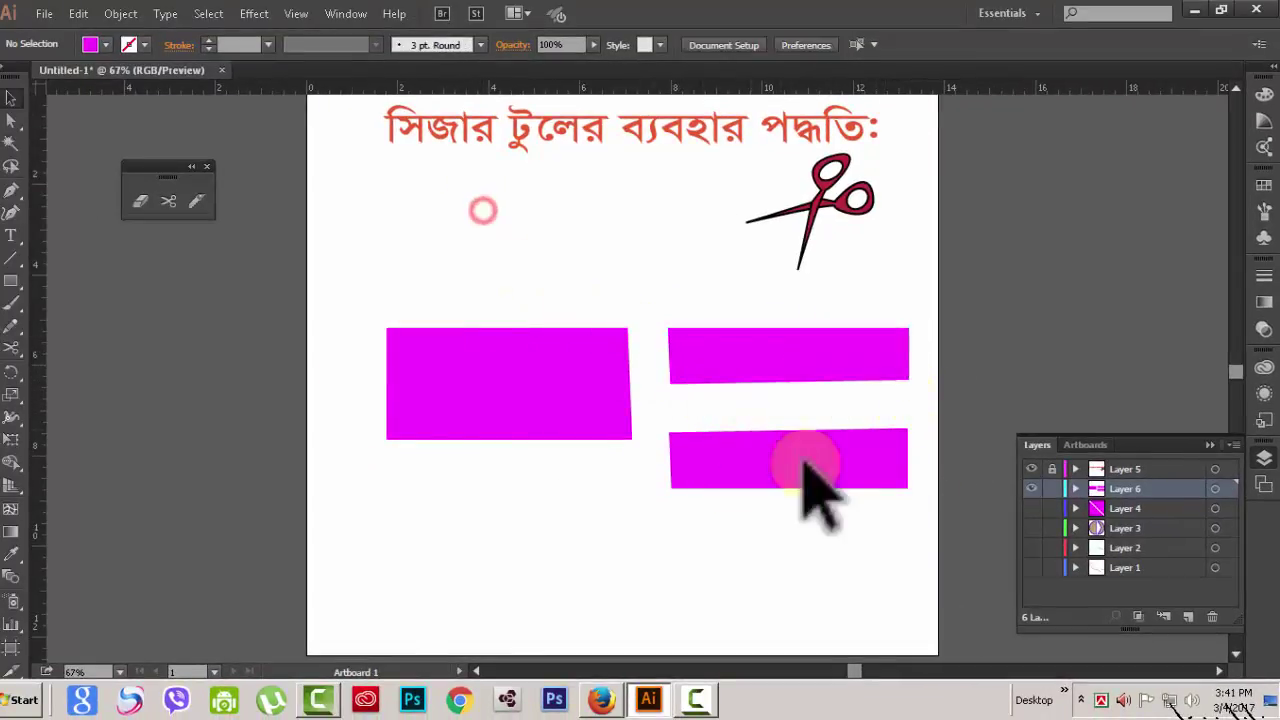